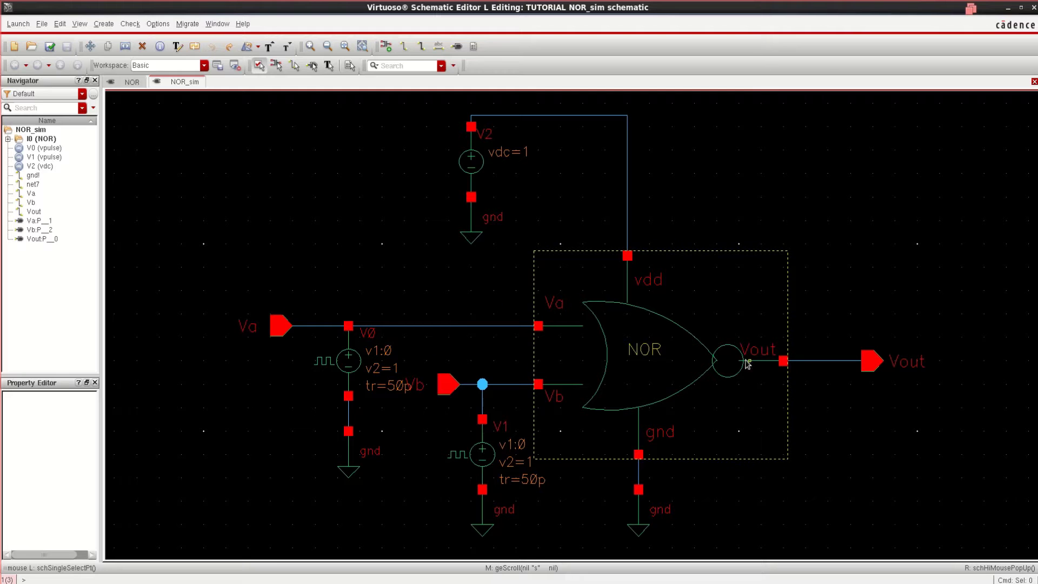
Review the PMOS and NMOS transistors in the NOR cell's schematic
click(130, 82)
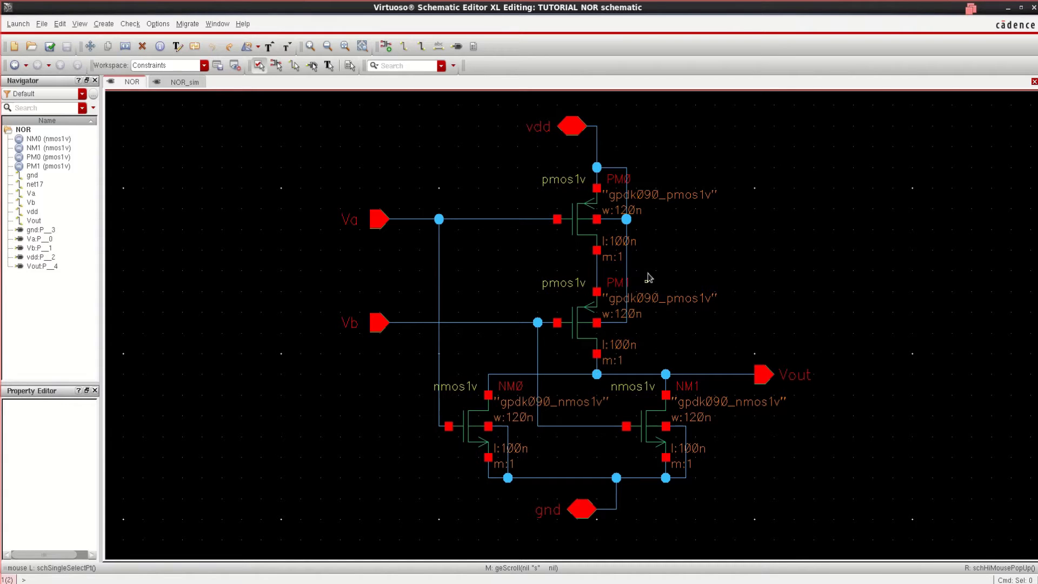
click(588, 217)
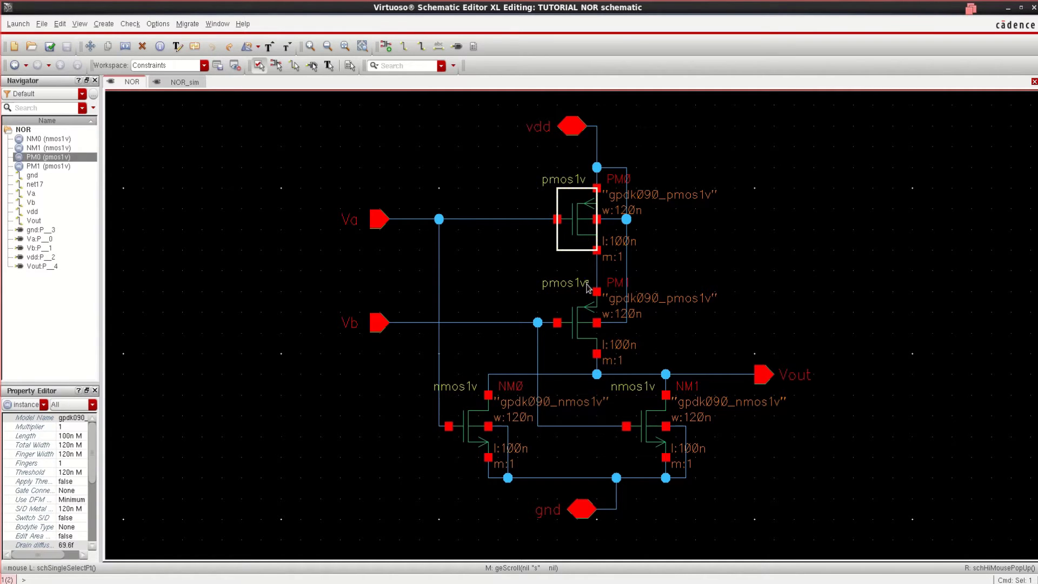
click(588, 311)
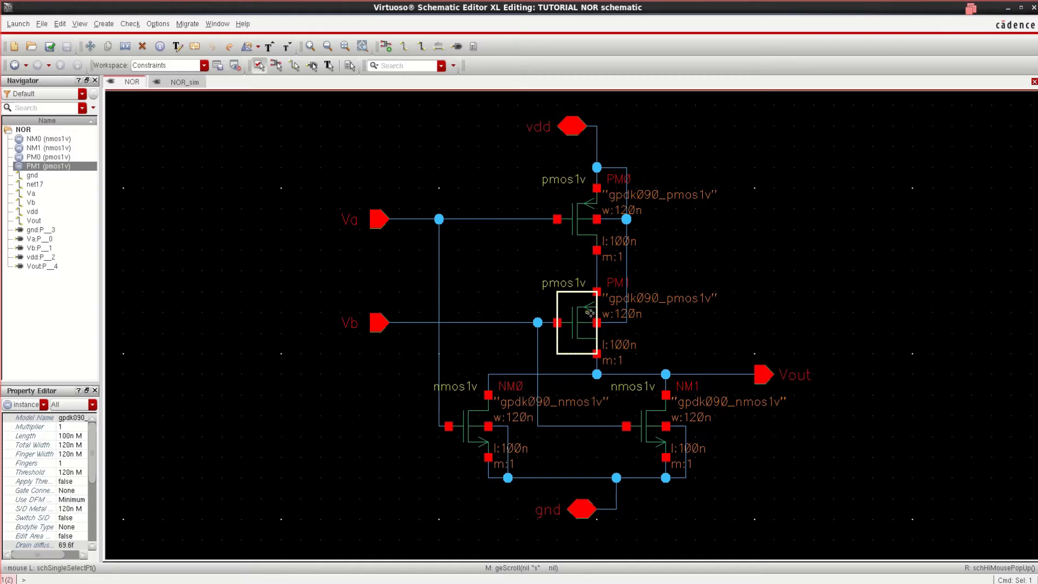
click(478, 430)
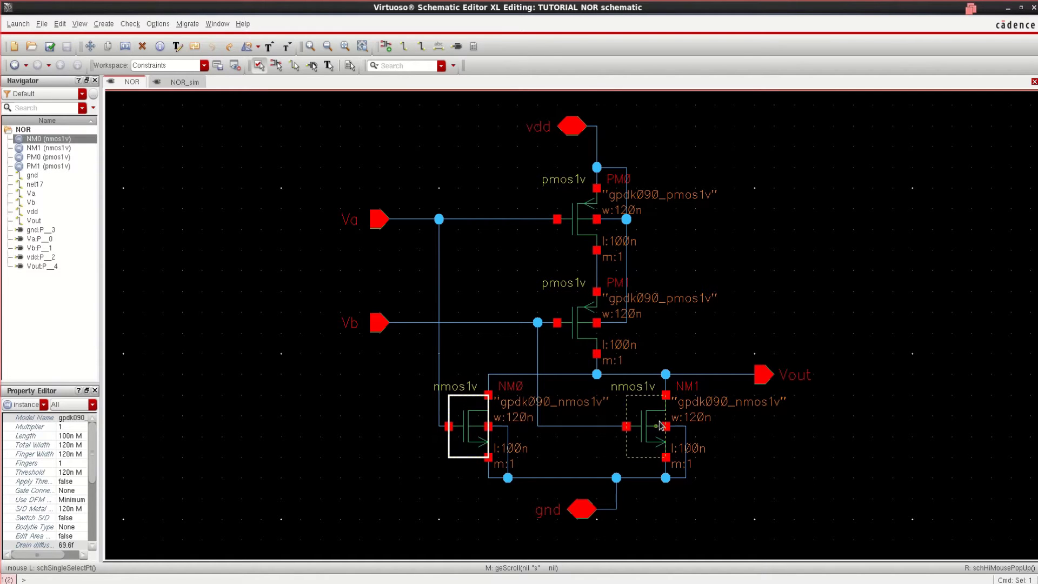
click(665, 426)
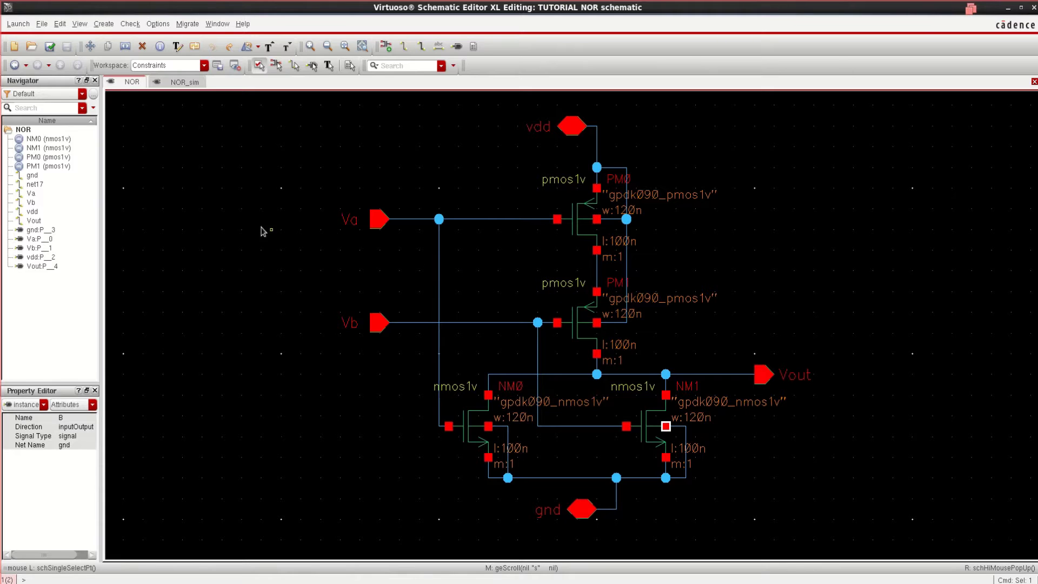
Create a new Layout XL view named layout for the NOR cell in the TUTORIAL library, overwriting the existing one, and maximize its window
click(18, 24)
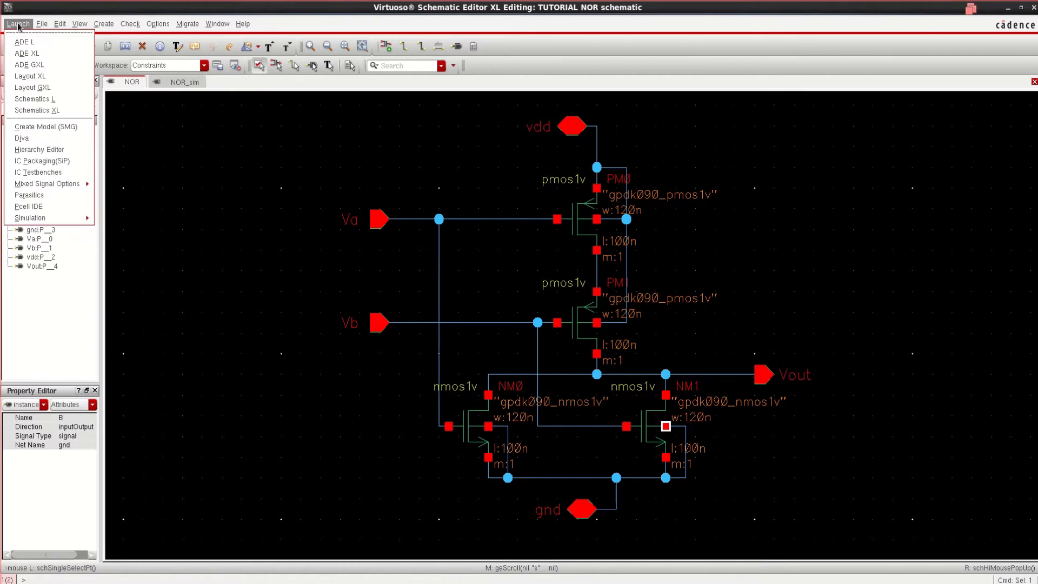
click(54, 77)
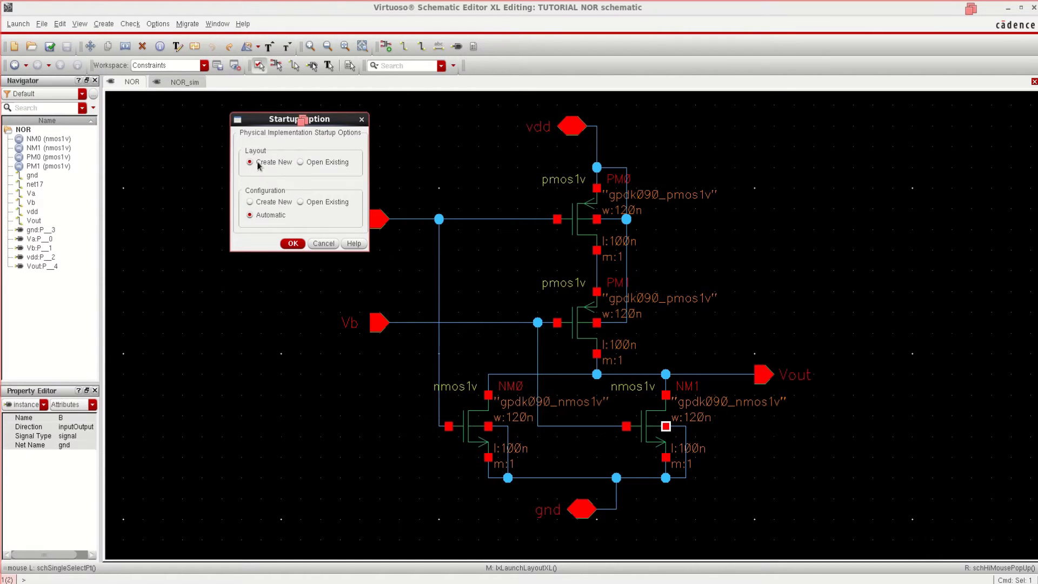
click(292, 244)
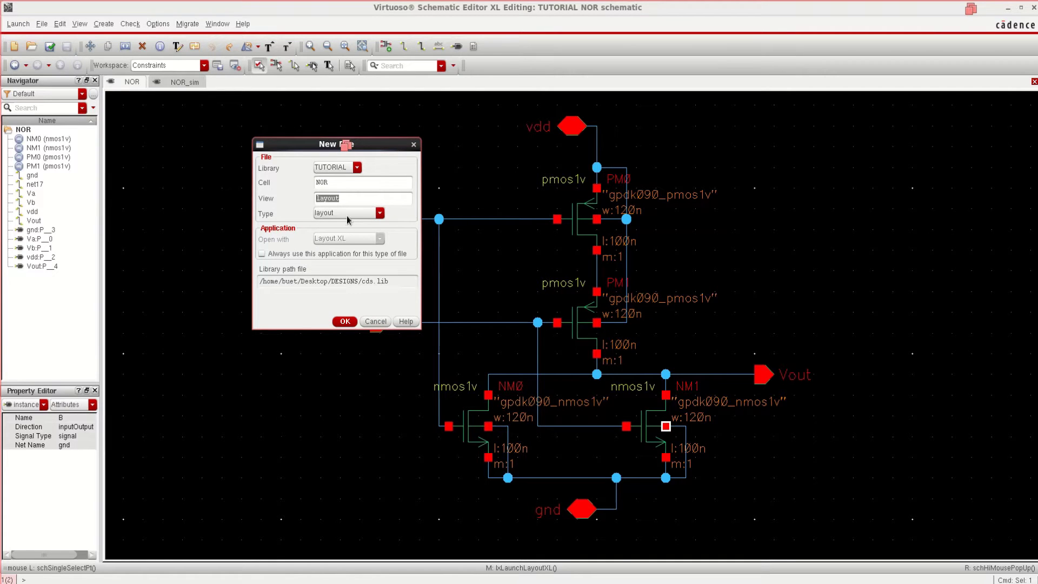
click(345, 322)
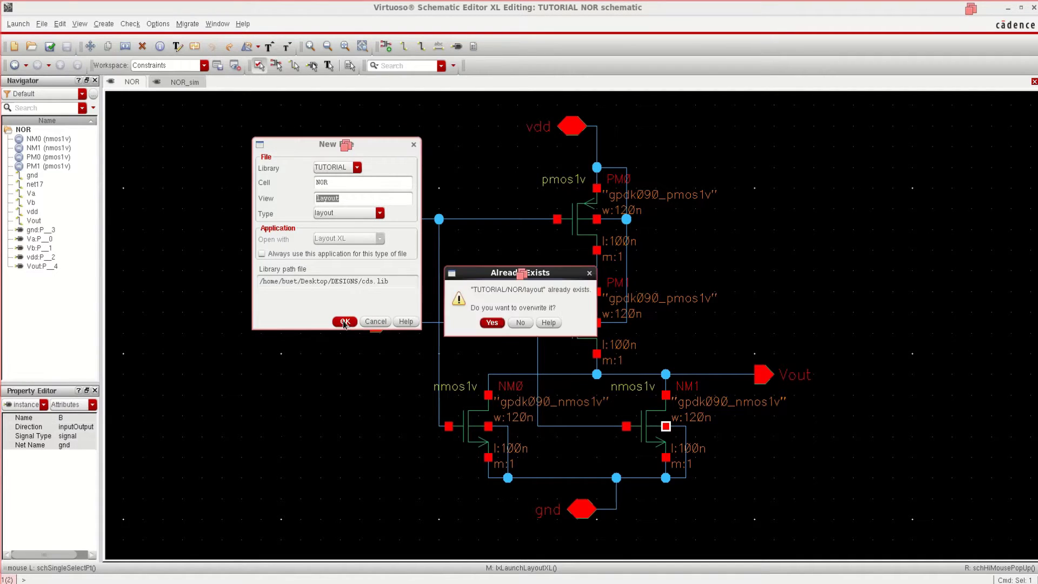
click(490, 323)
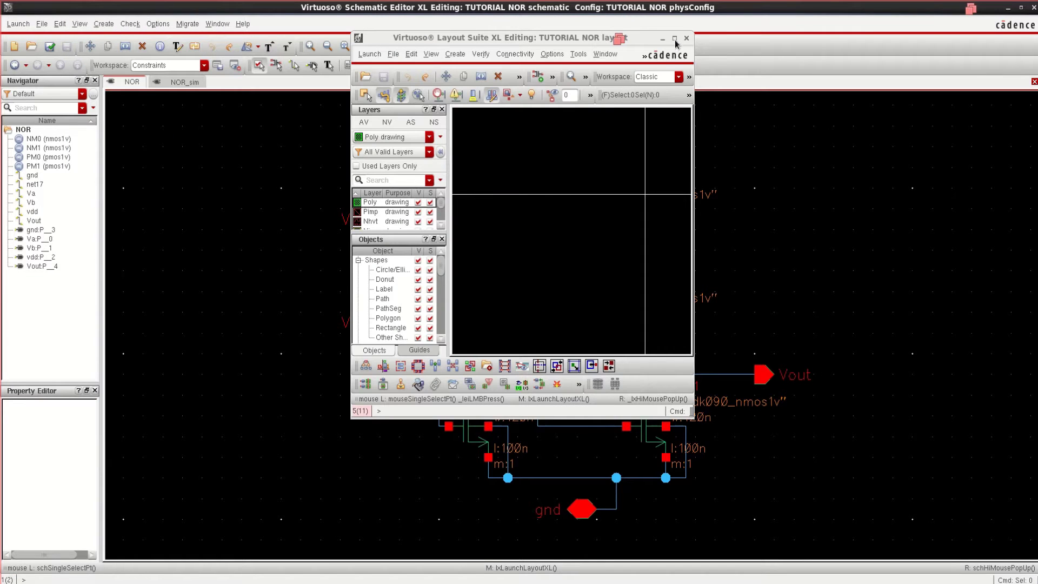
click(675, 39)
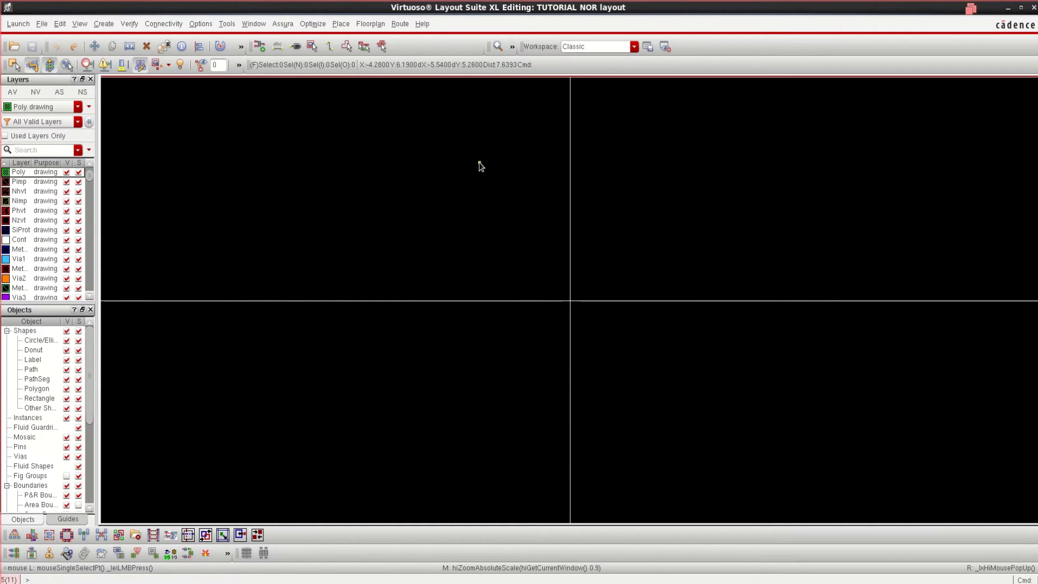
Generate all instances, I/O pins and the PR boundary from the source schematic, and display the devices in full hierarchical detail
click(164, 24)
mouse_move(190, 81)
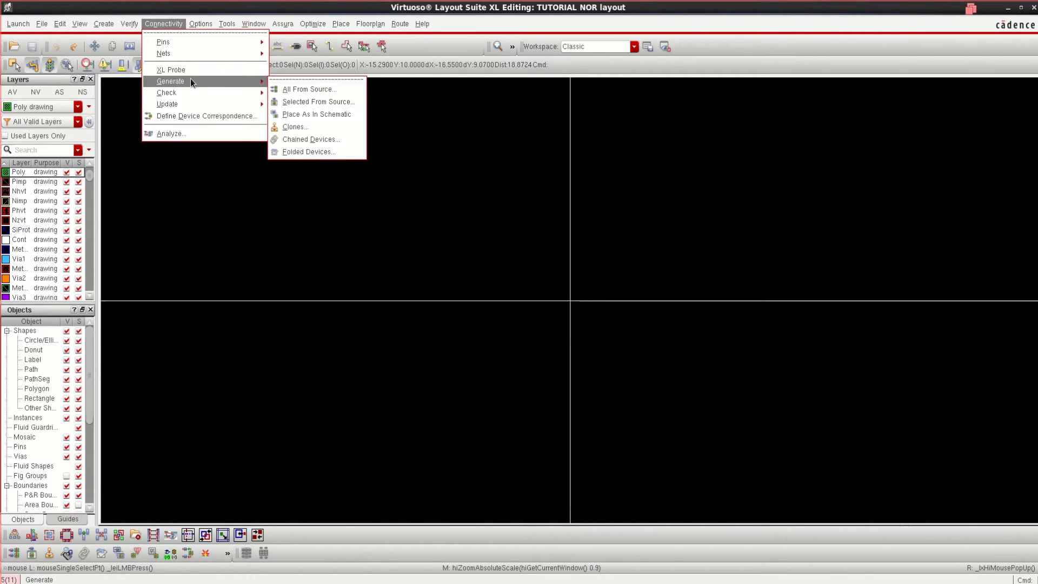
click(330, 89)
click(295, 51)
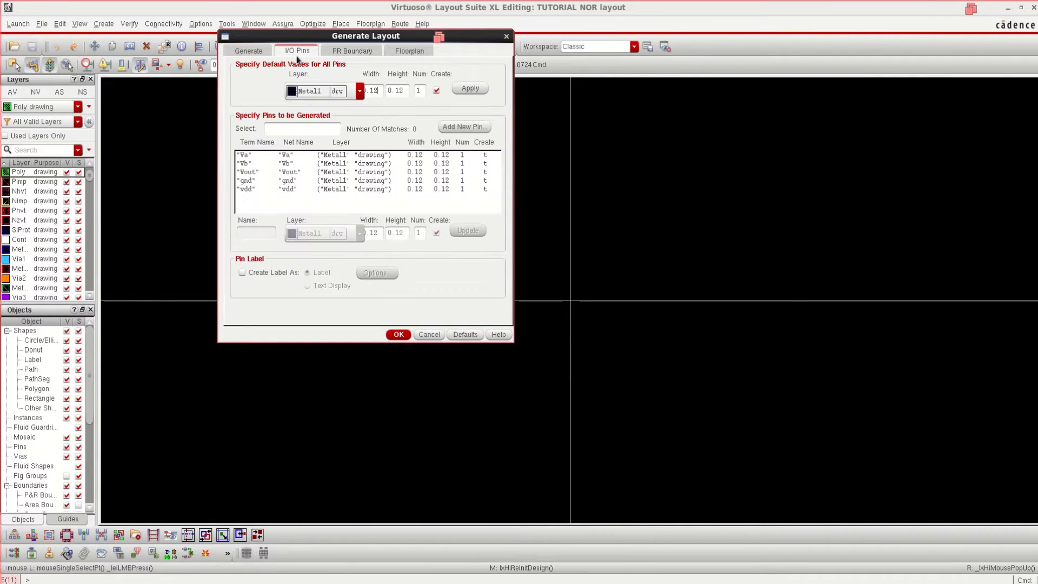
click(253, 51)
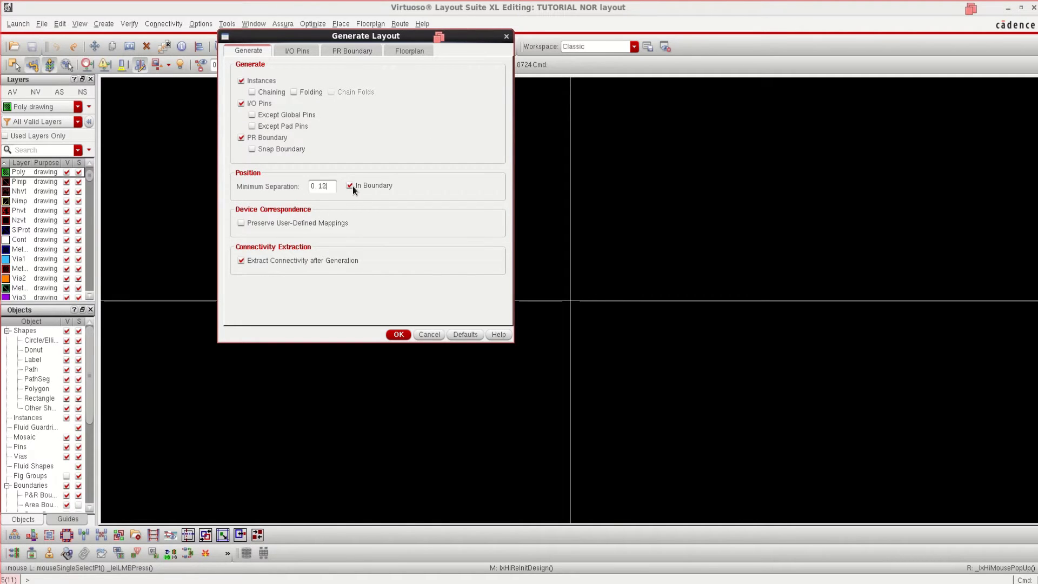
click(399, 334)
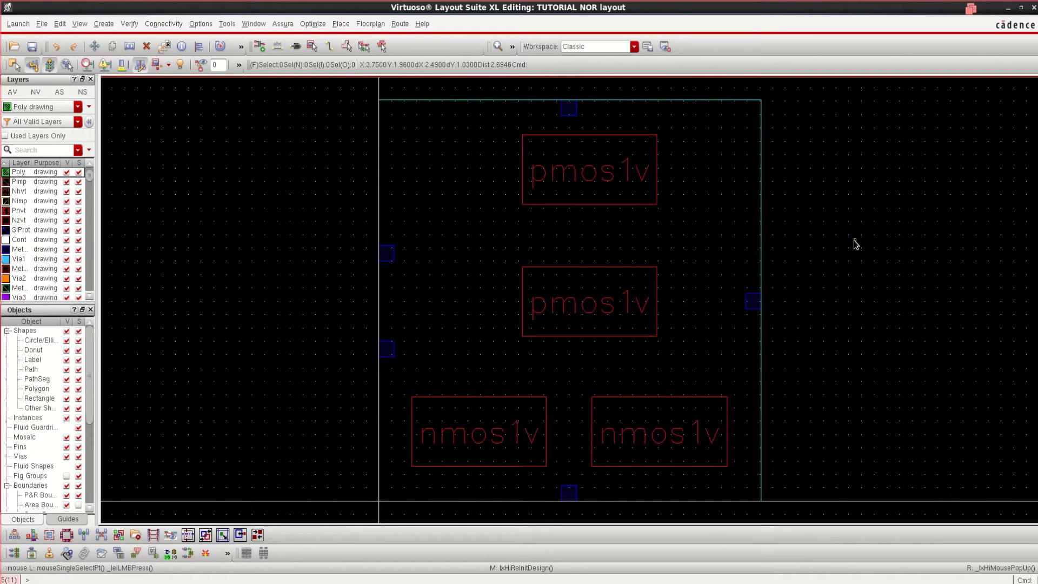
key(shift)
key(shift+f)
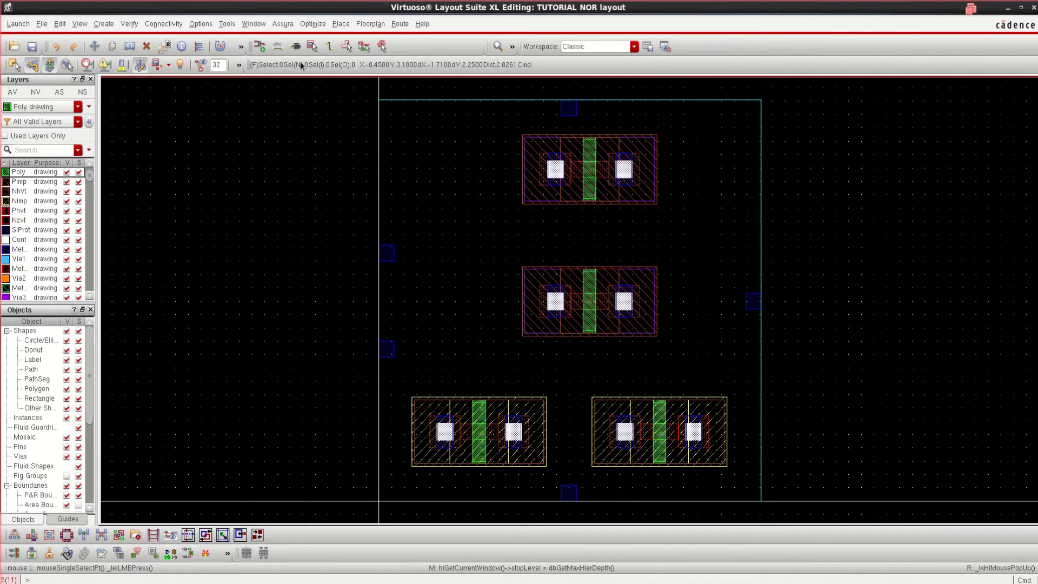
Show the Navigator assistant, limit the layer list to used layers only, and enlarge the Layers and Navigator areas
click(254, 25)
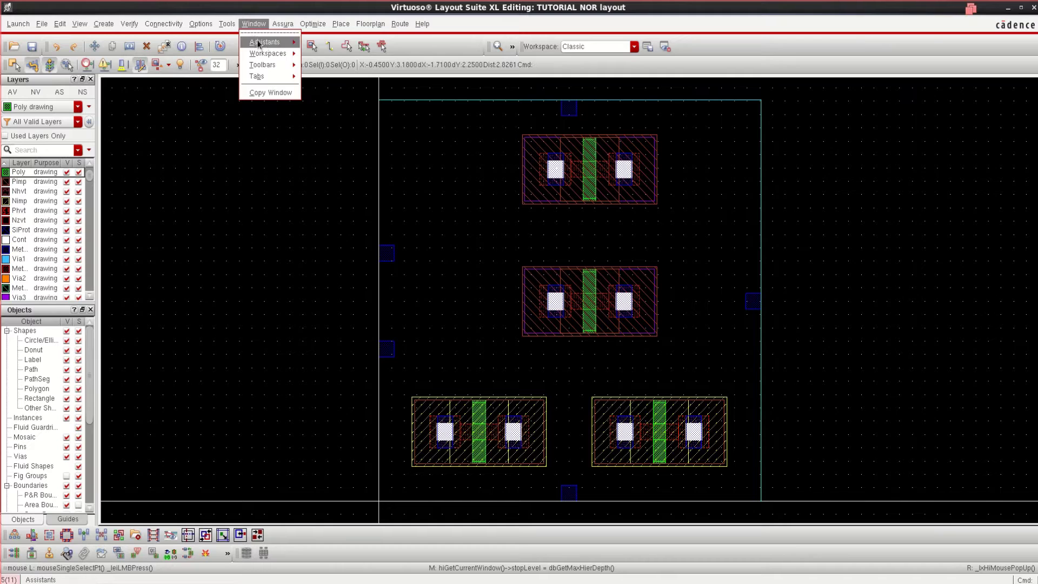
mouse_move(272, 43)
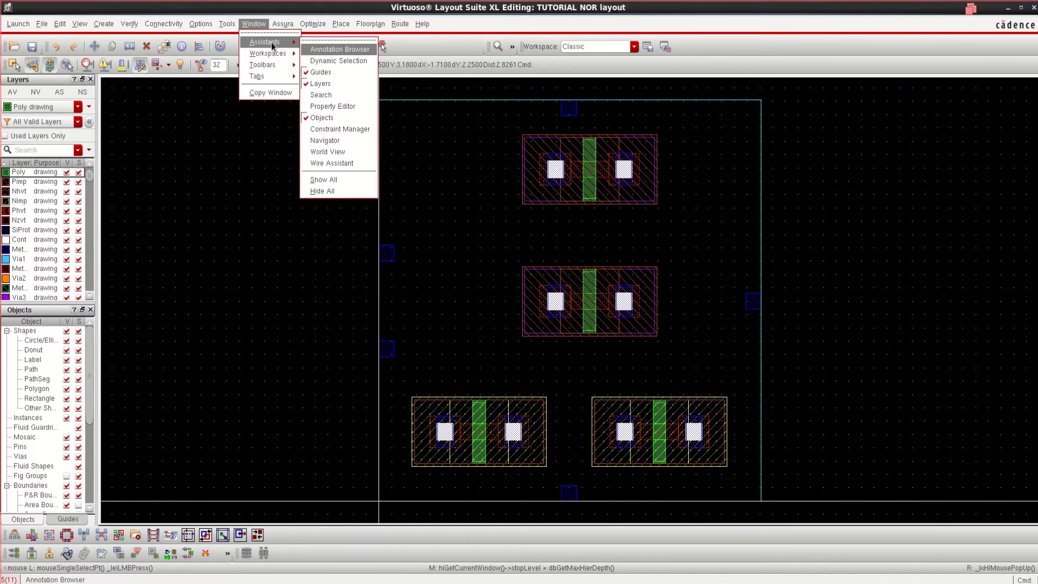
click(365, 143)
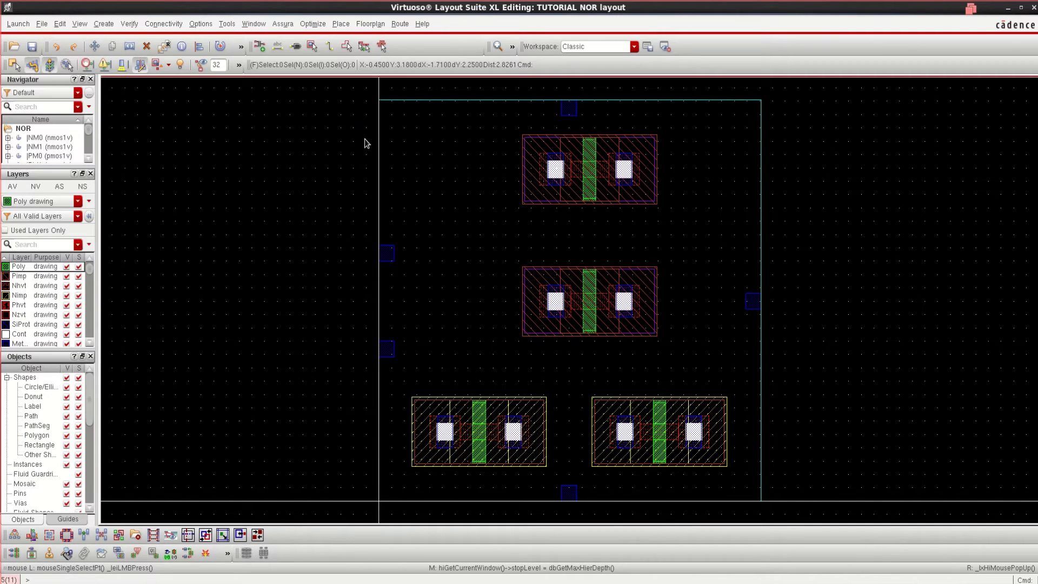
click(4, 231)
drag(47, 349, 40, 417)
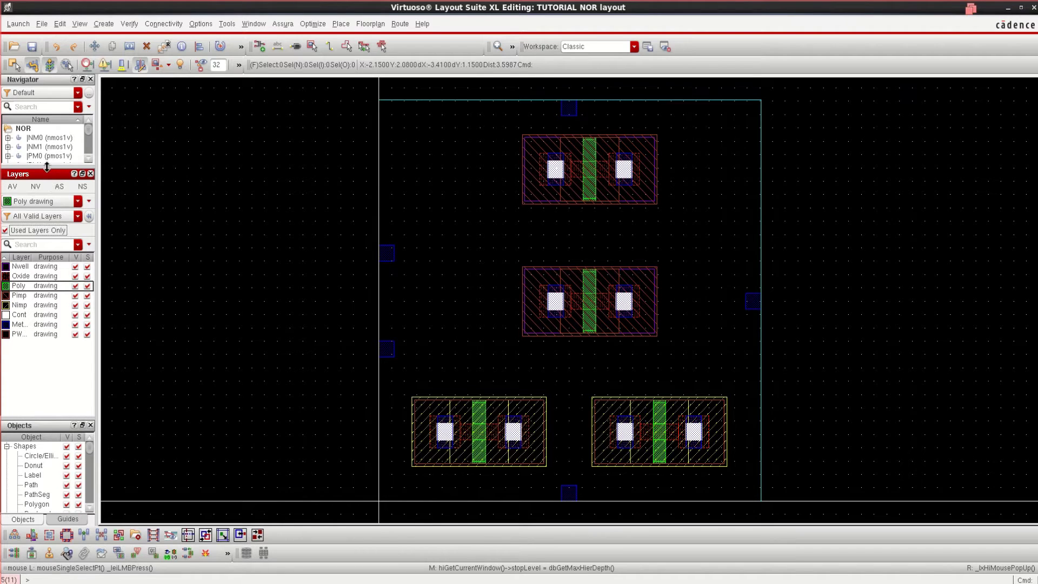
drag(45, 168, 43, 230)
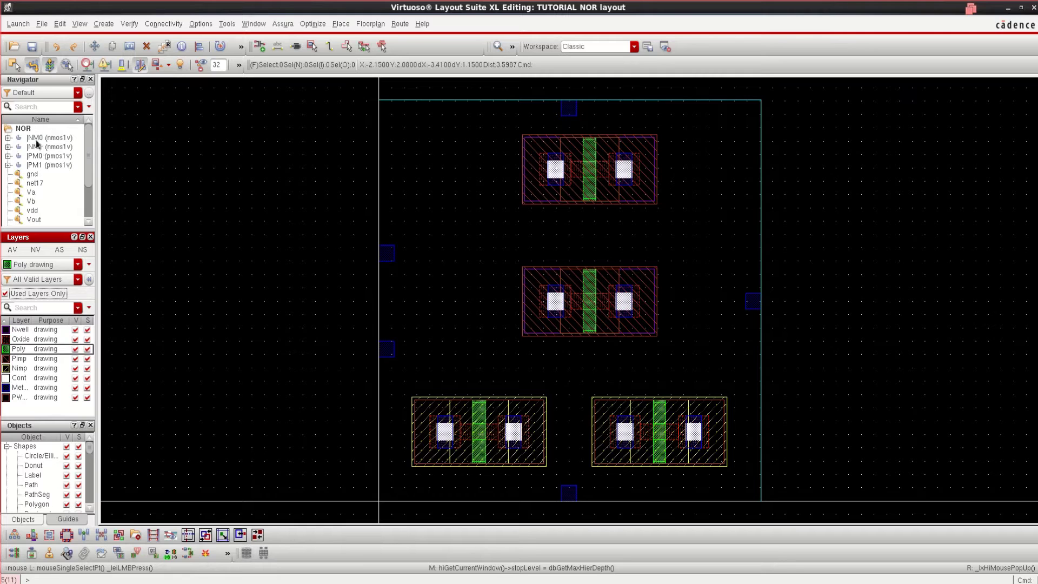
Examine the Va, Vb and Vout net connections between the pins and transistors in the layout
click(30, 191)
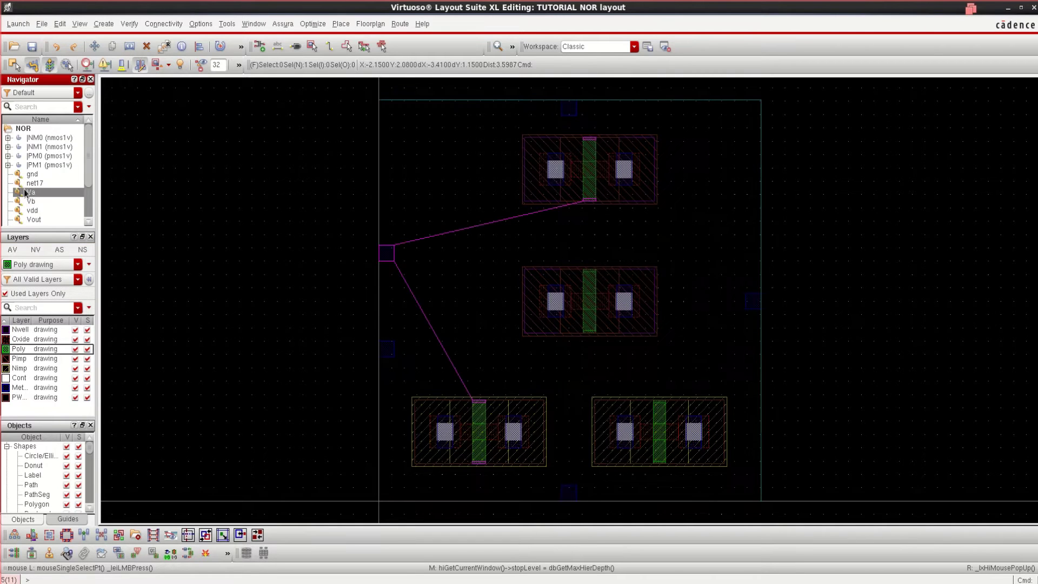
click(31, 202)
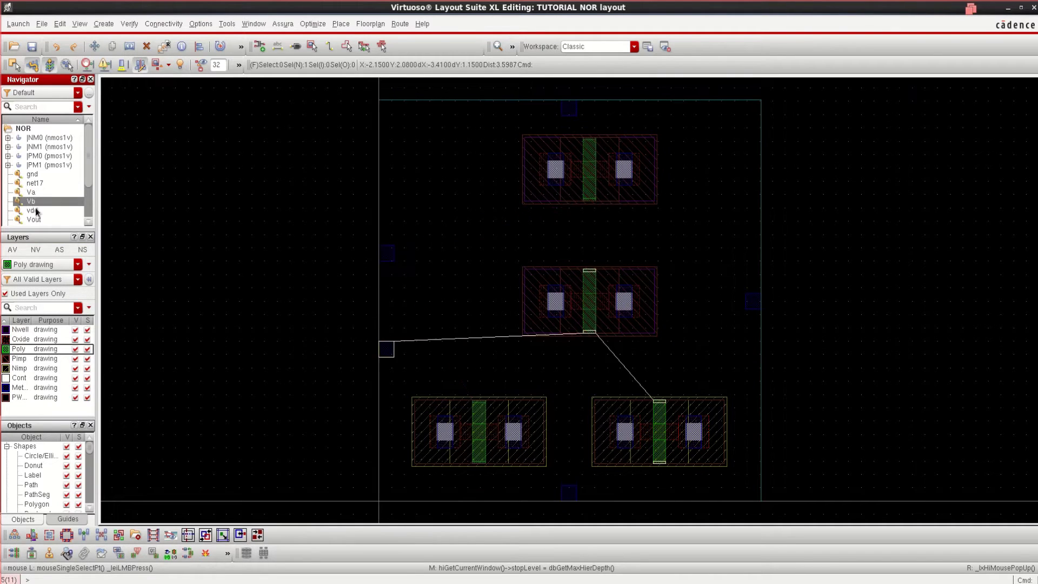
click(33, 220)
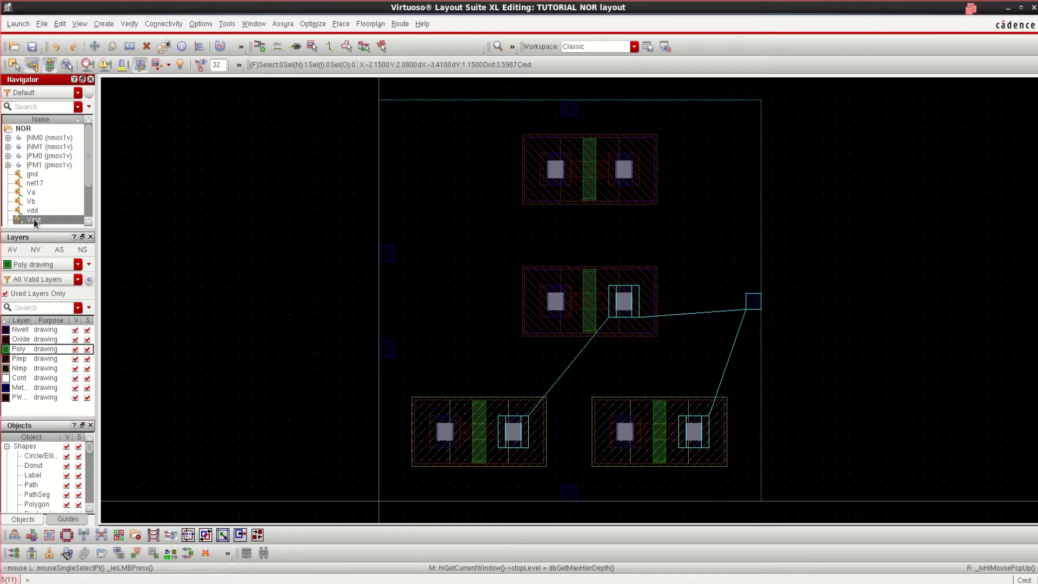
click(819, 287)
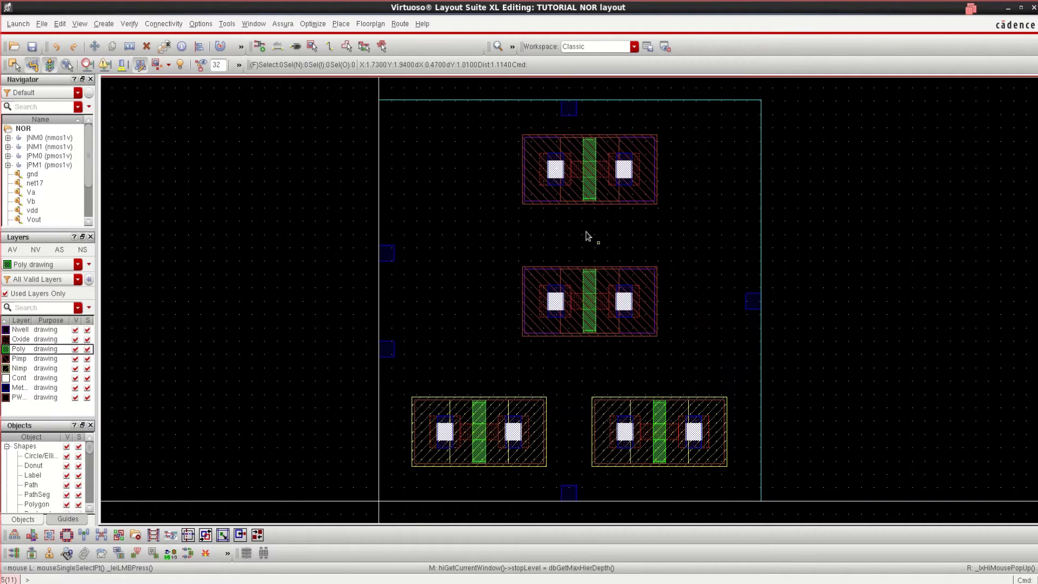
click(31, 192)
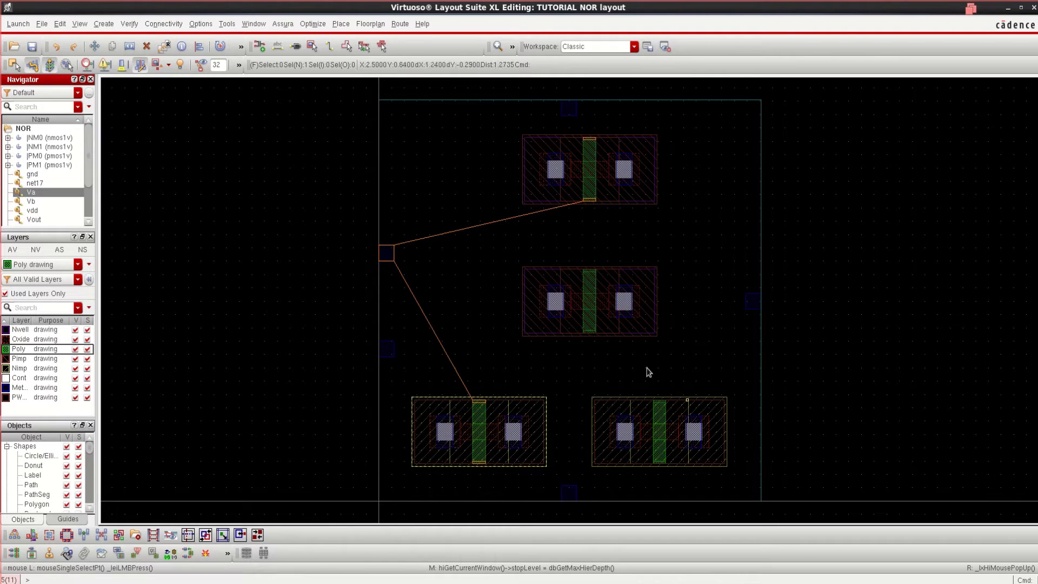
click(855, 306)
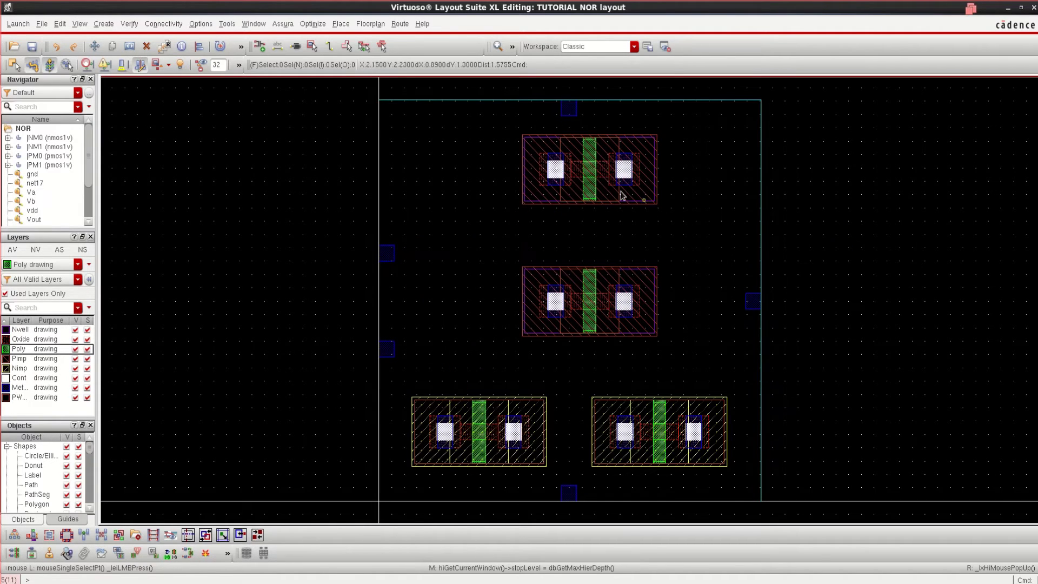
Reposition the upper PMOS transistor and abut the second PMOS against its drain side so they share diffusion
click(588, 166)
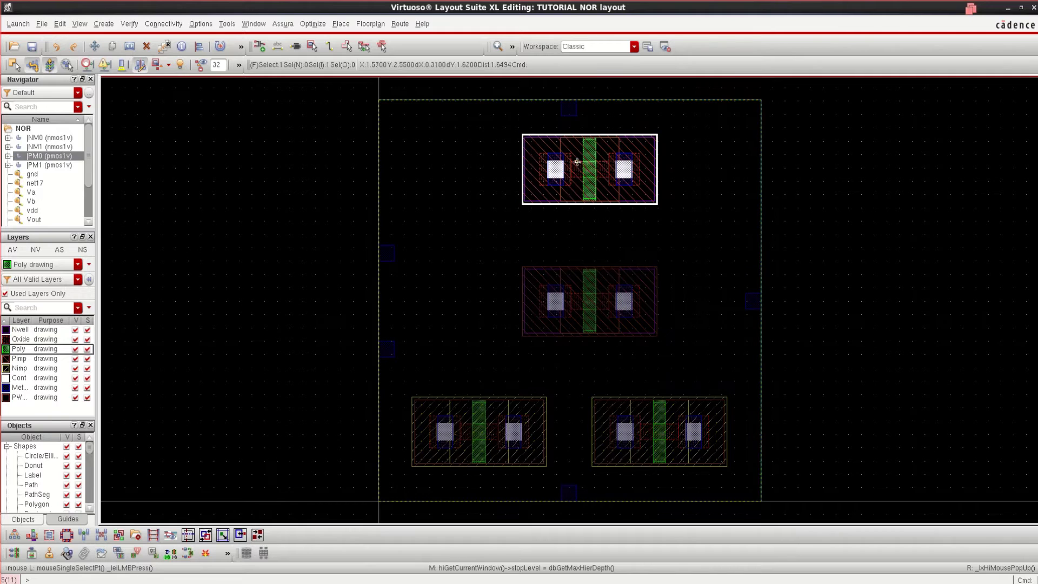
drag(588, 166, 520, 192)
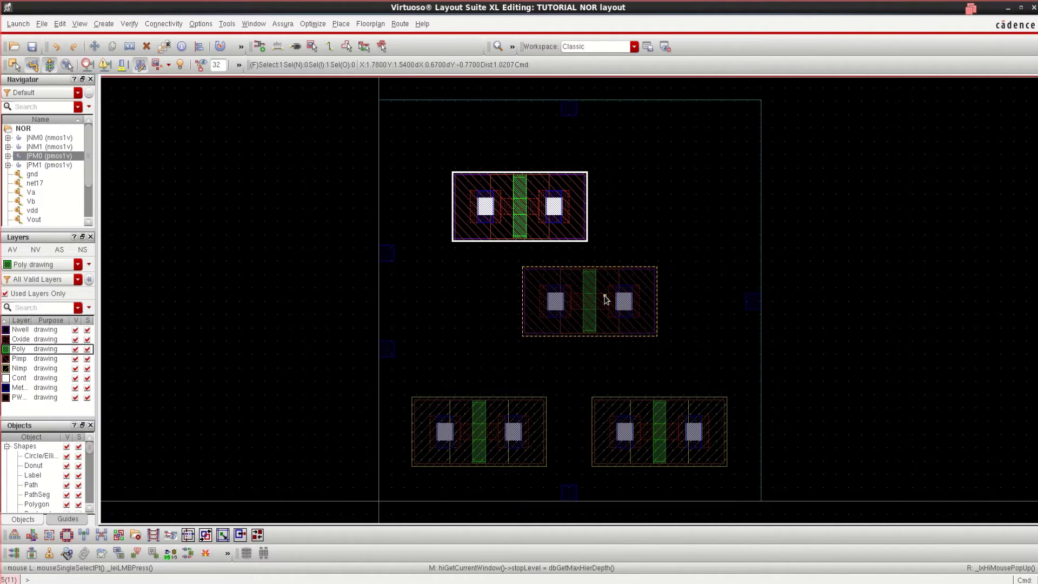
click(605, 300)
drag(571, 292, 580, 198)
click(704, 248)
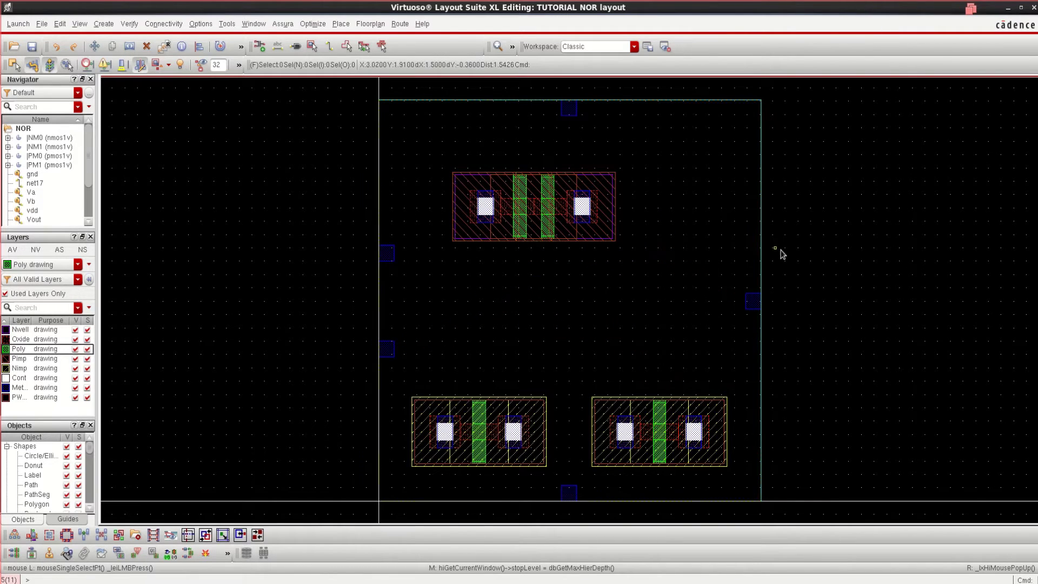
Move the joined PMOS pair horizontally toward the middle of the boundary, below the vdd pin
drag(819, 266, 430, 153)
drag(538, 207, 567, 205)
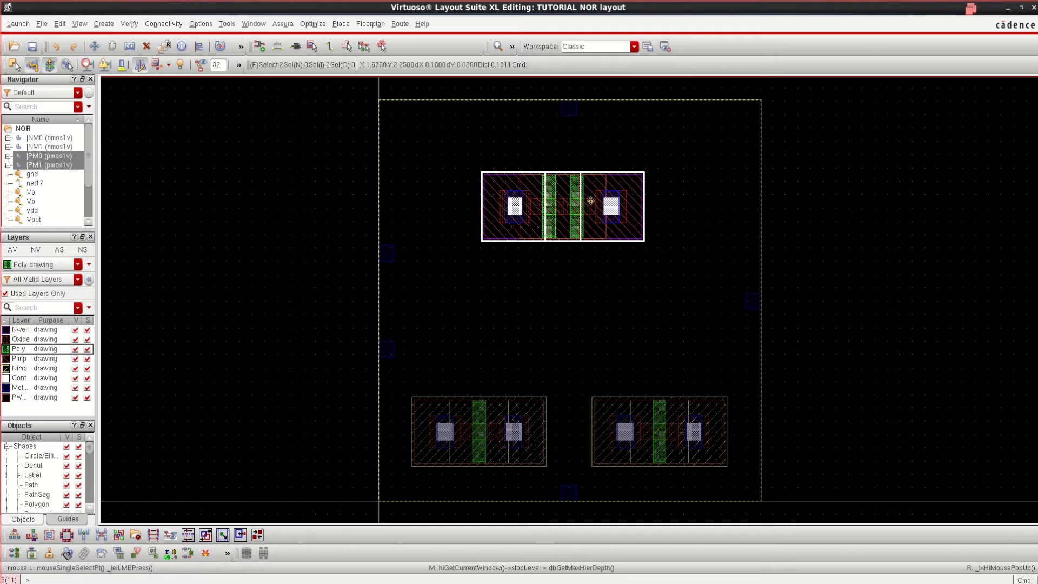
click(850, 165)
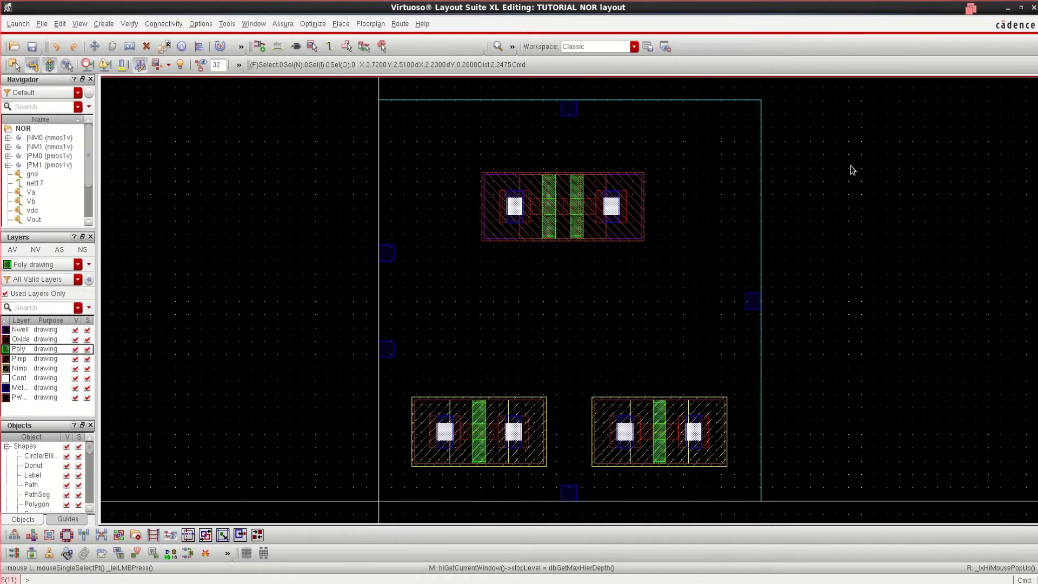
Stretch the boundary's upper edge together with the vdd pin upward by about 0.35
scroll(826, 163, up, 1)
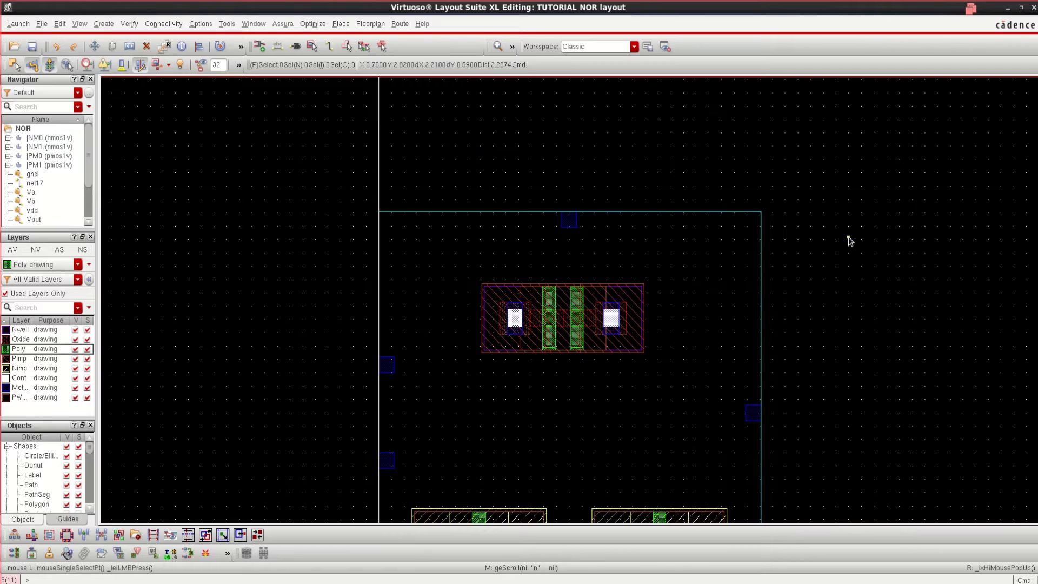
key(s)
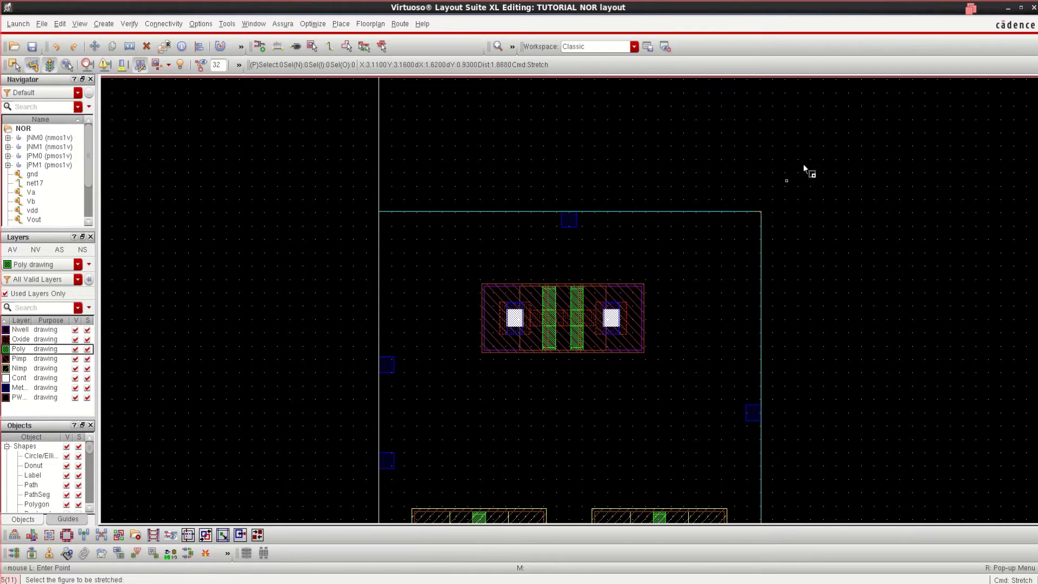
click(348, 179)
click(820, 238)
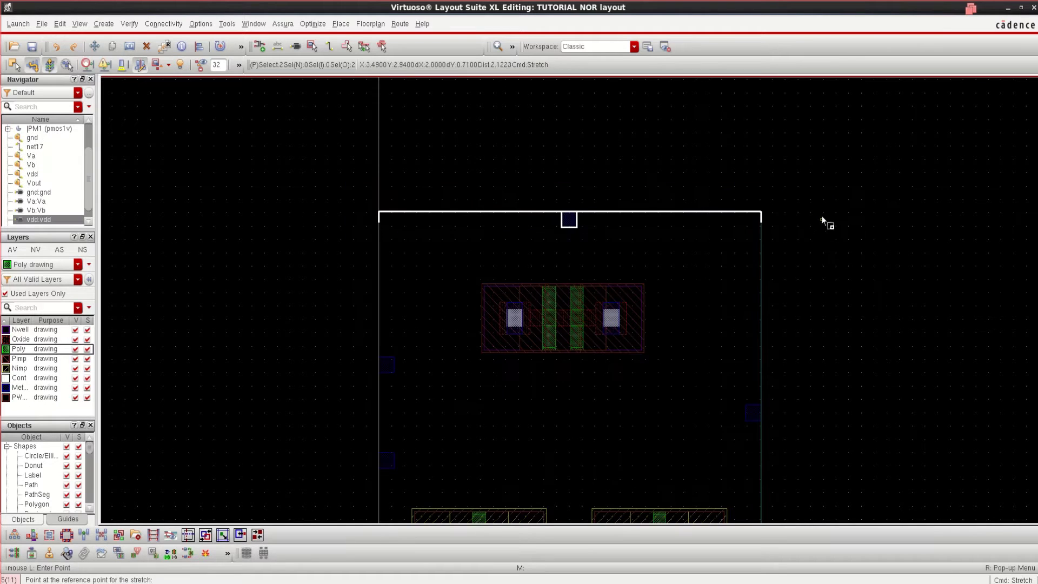
click(712, 209)
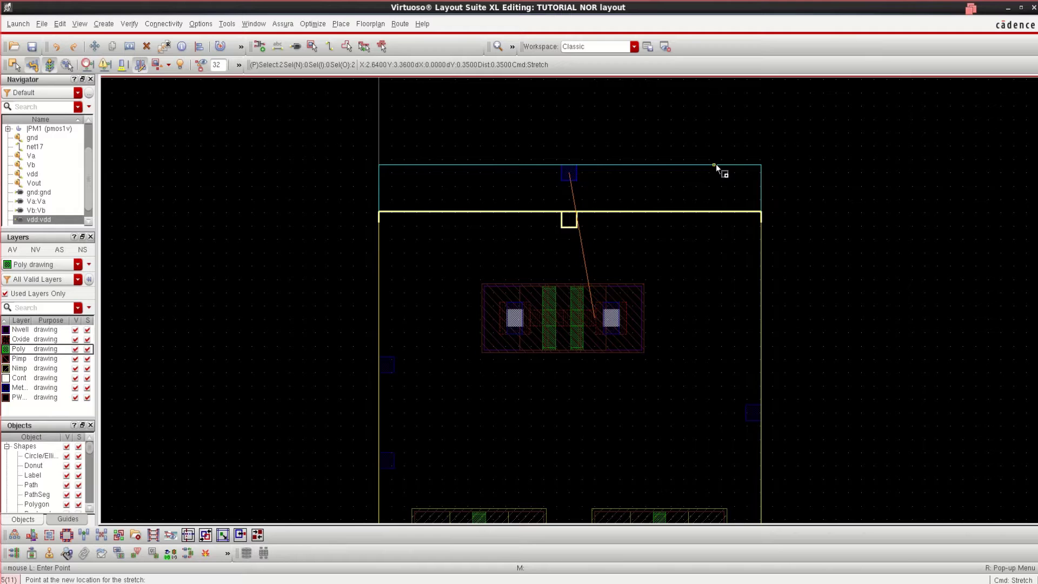
click(715, 164)
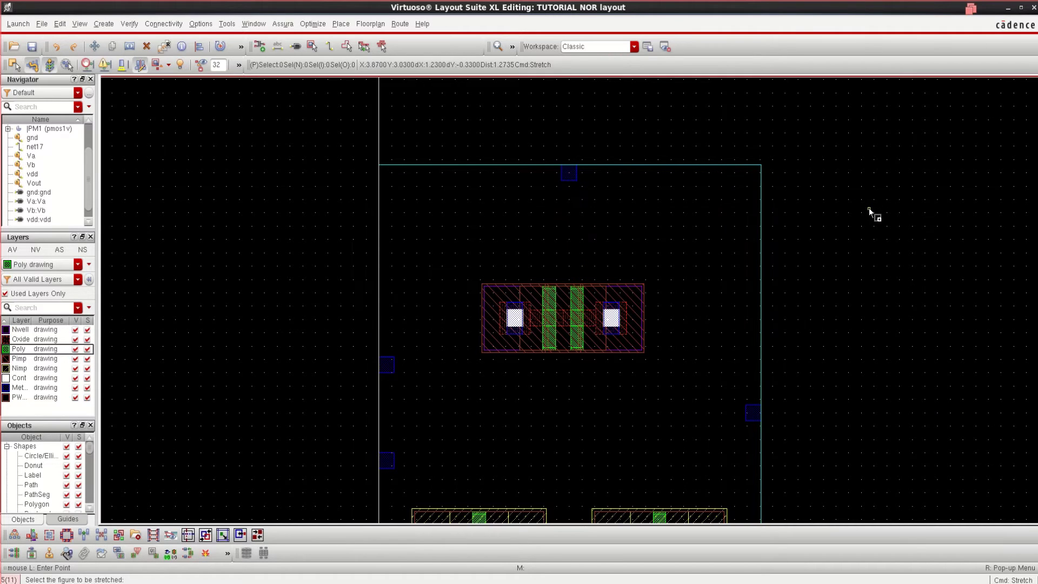
key(f)
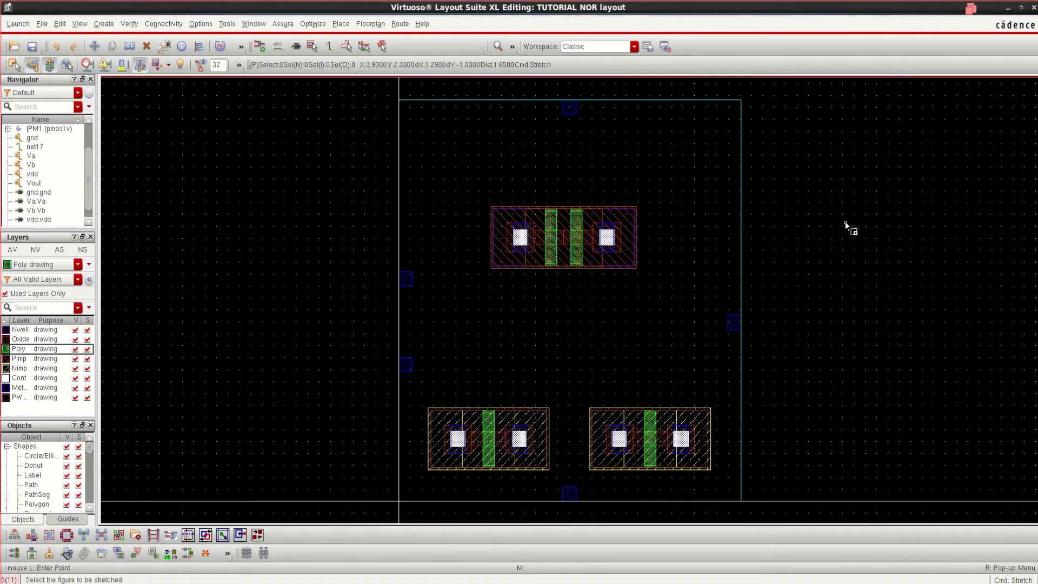
key(Escape)
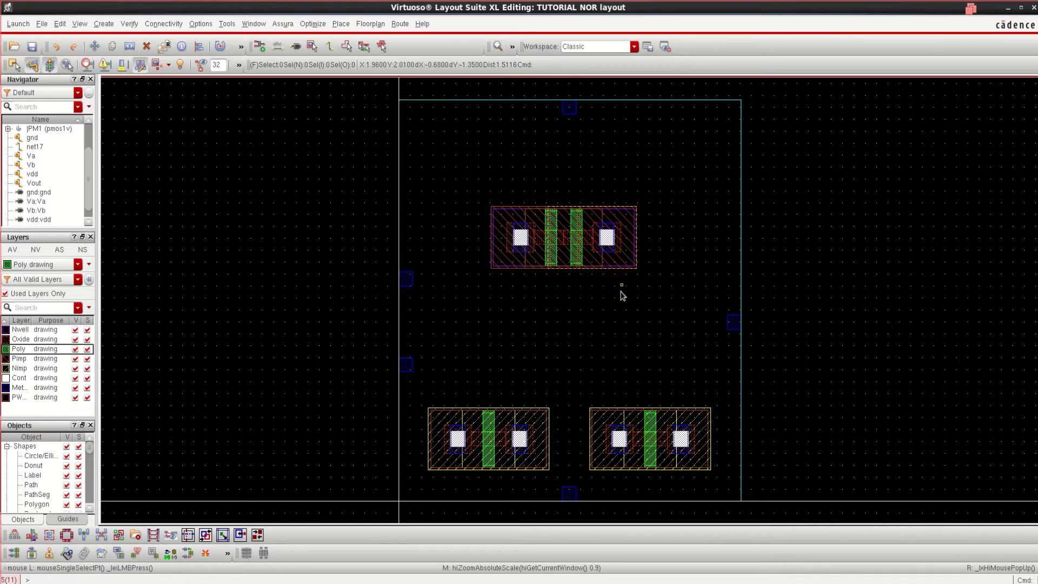
Move the joined PMOS pair slightly upward toward the vdd pin
drag(806, 282, 430, 171)
mouse_move(566, 238)
mouse_down()
mouse_move(565, 216)
mouse_move(565, 226)
mouse_up()
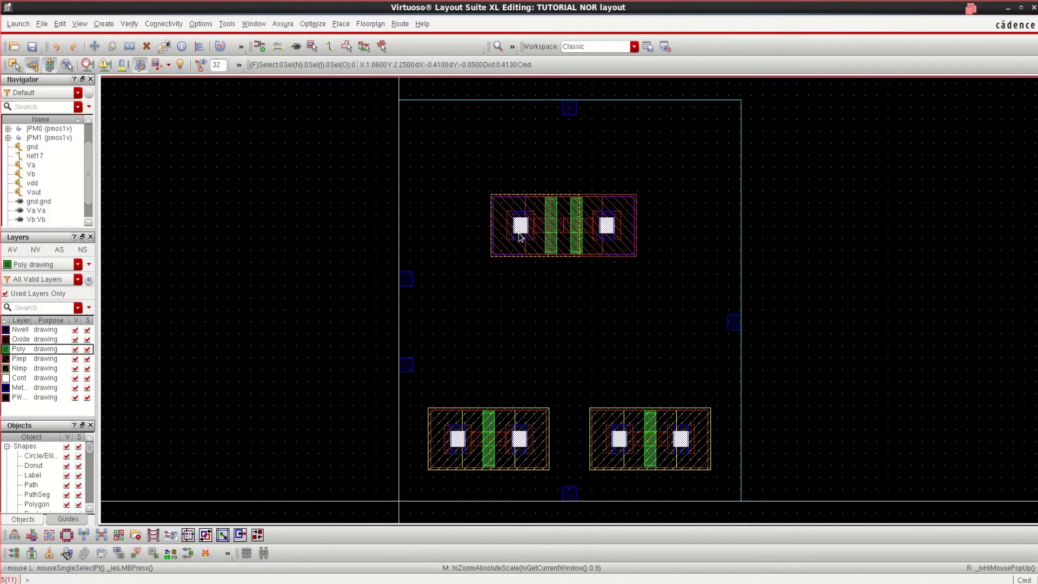
click(540, 228)
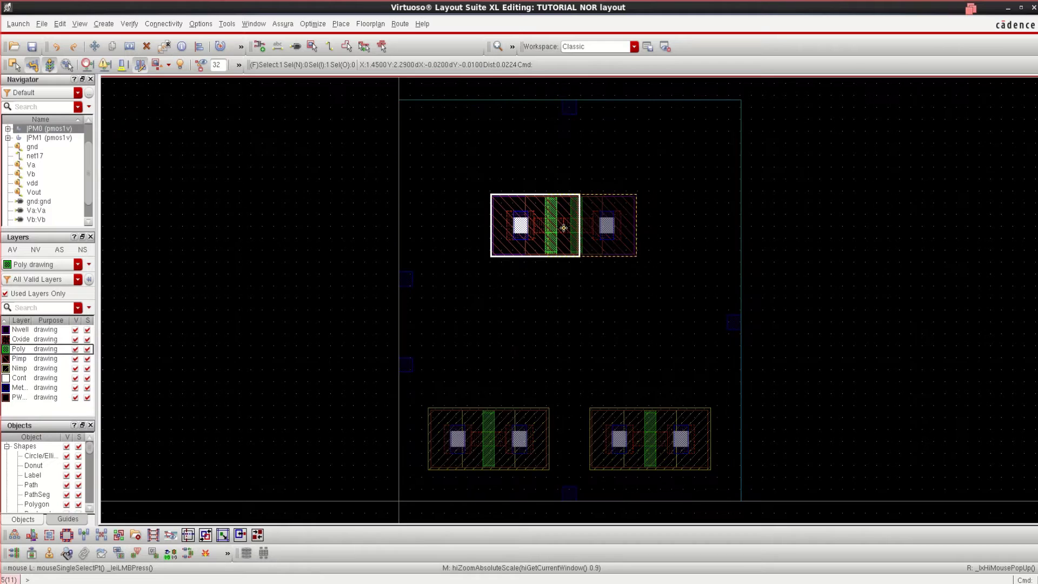
click(561, 234)
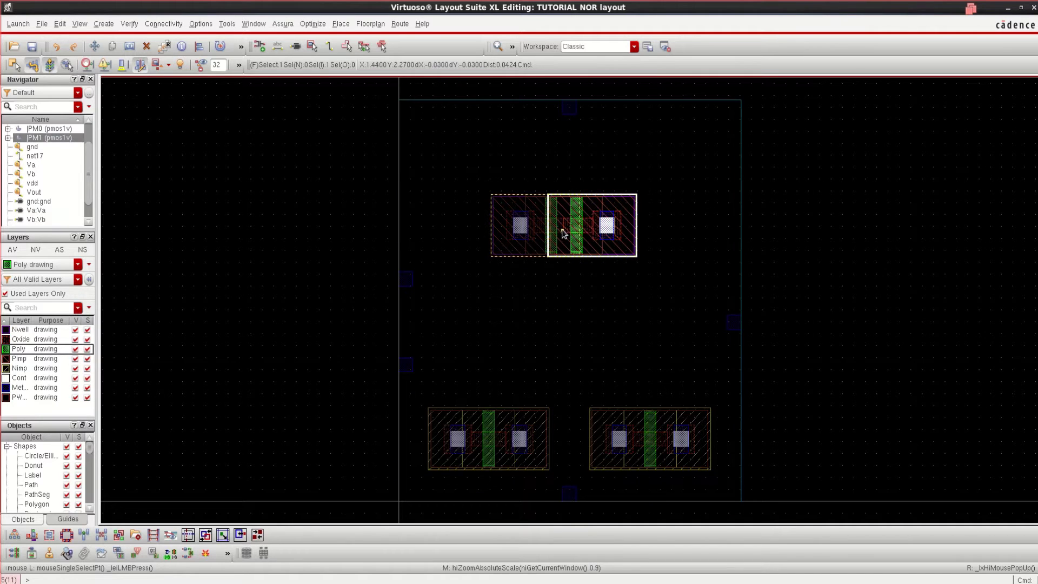
click(562, 233)
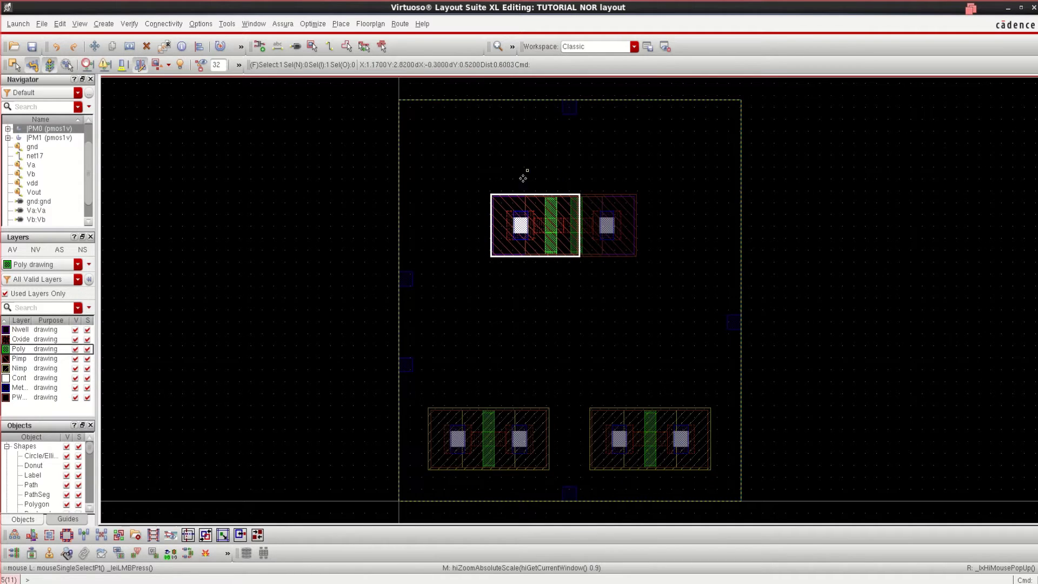
click(810, 234)
click(513, 223)
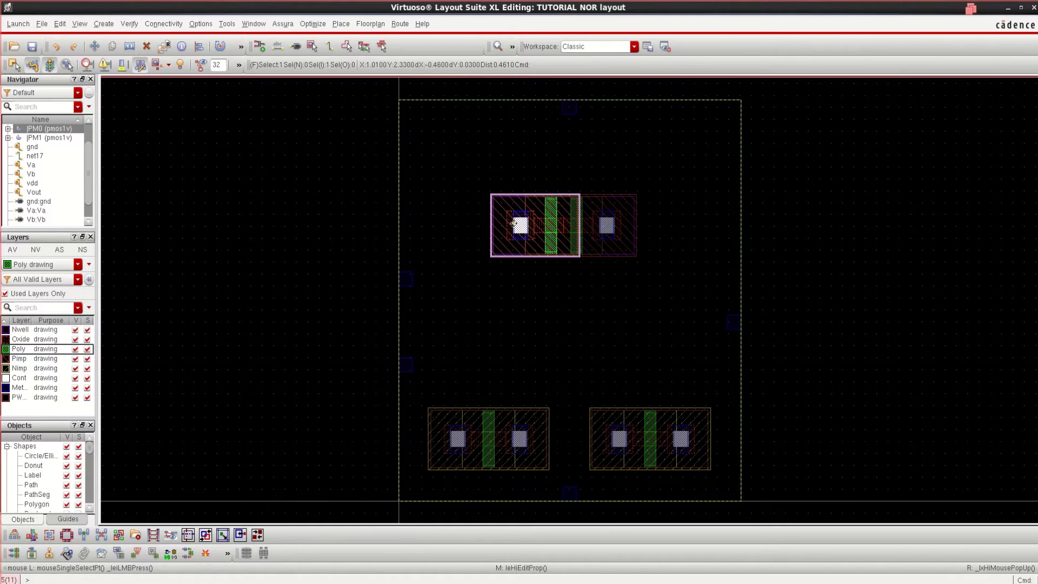
click(517, 205)
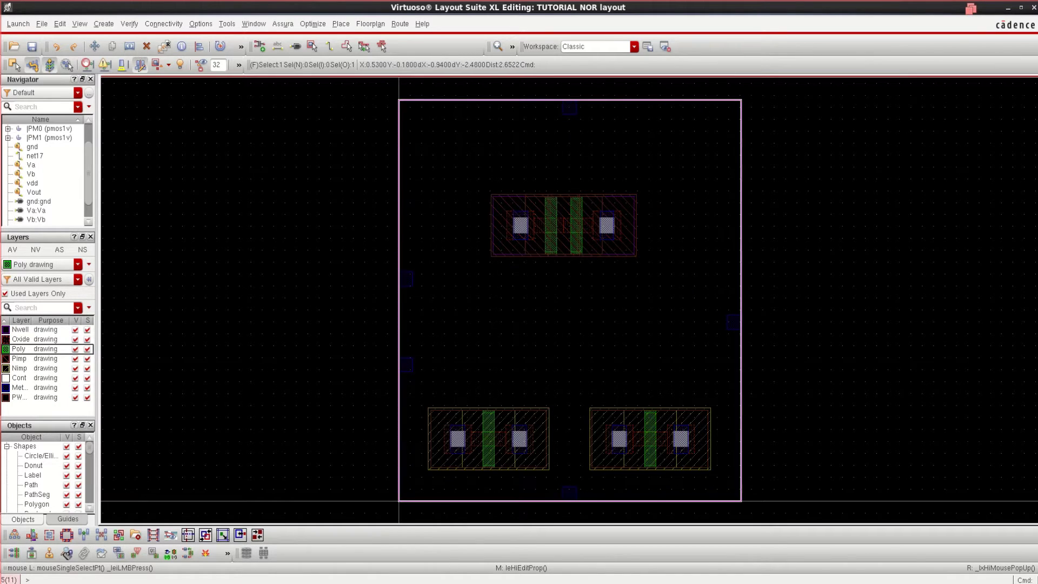
key(q)
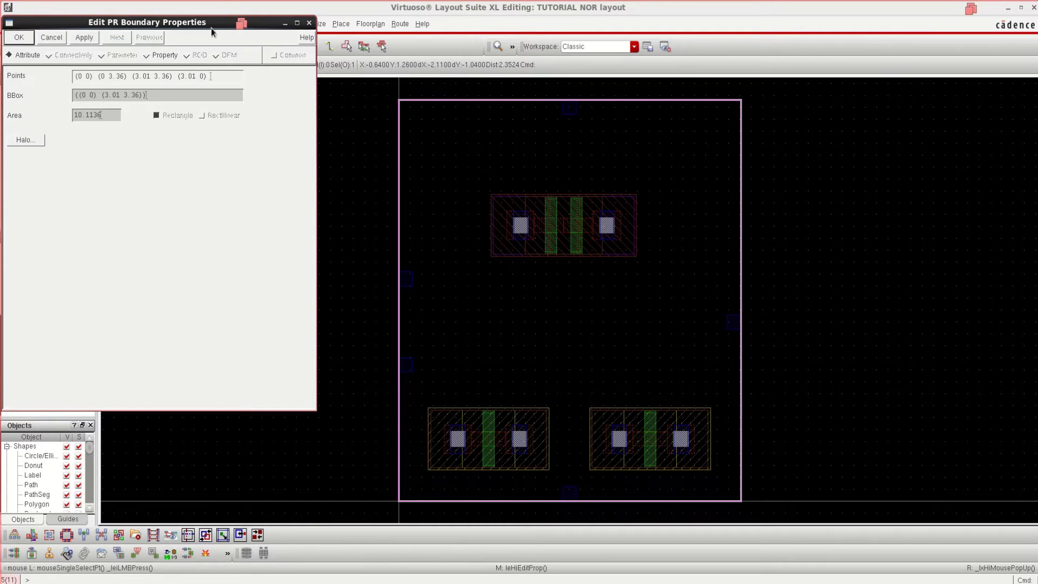
drag(212, 23, 342, 74)
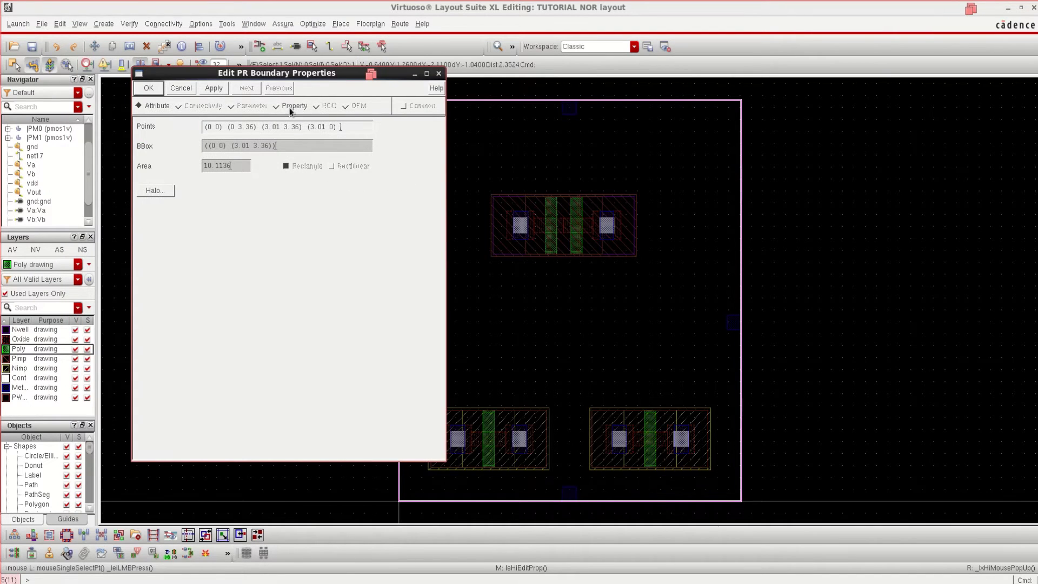
click(439, 73)
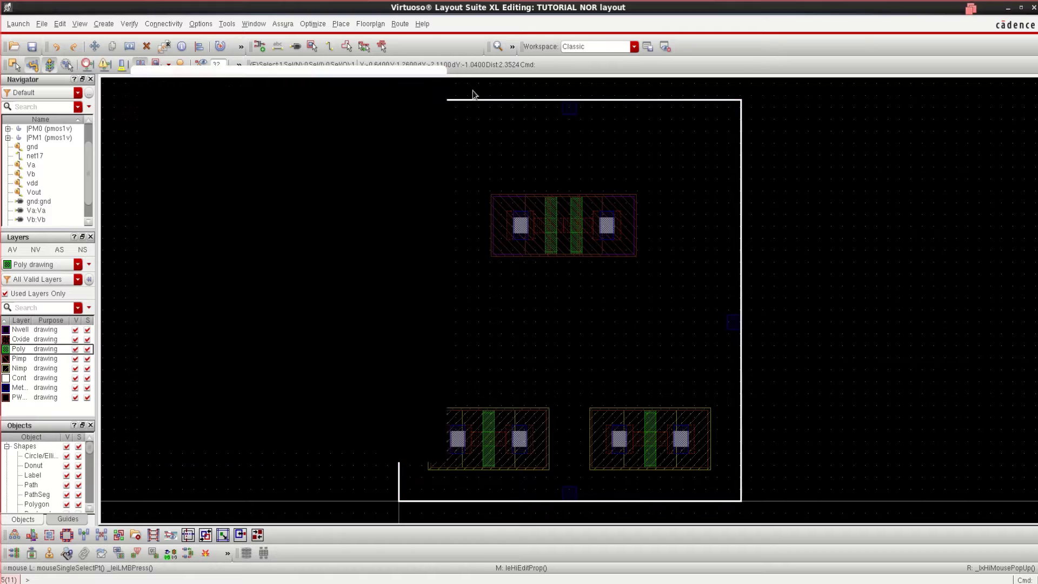
Give the left PMOS a Detached bodytie with the top tap enabled and the left tap disabled
click(817, 225)
click(514, 213)
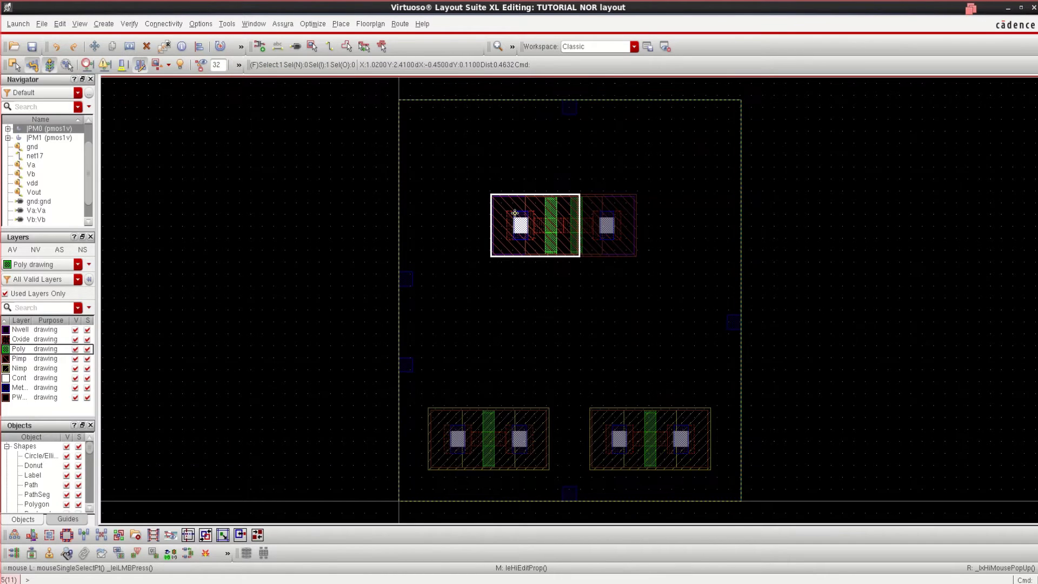
key(q)
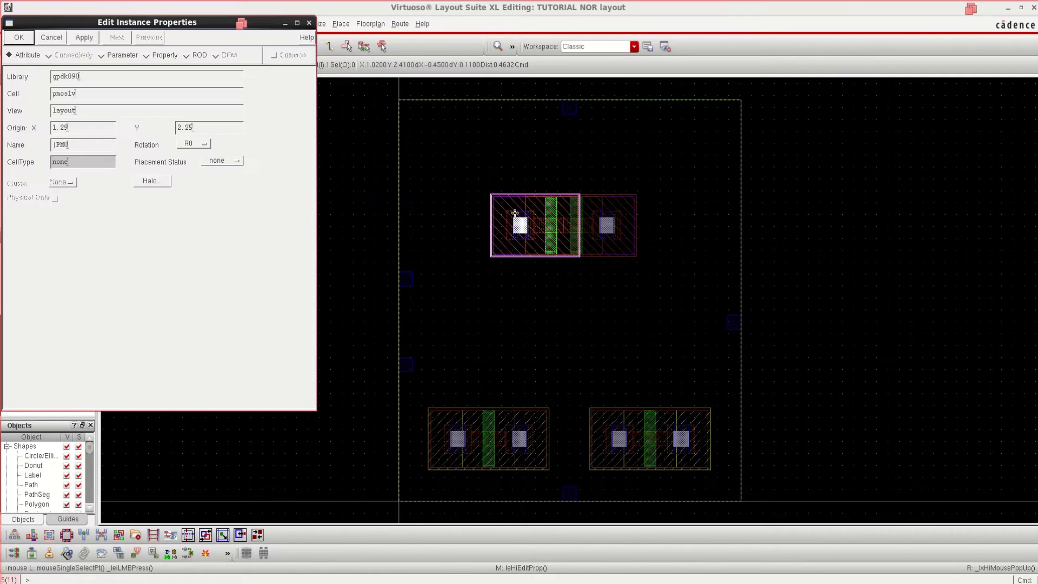
click(120, 56)
click(95, 301)
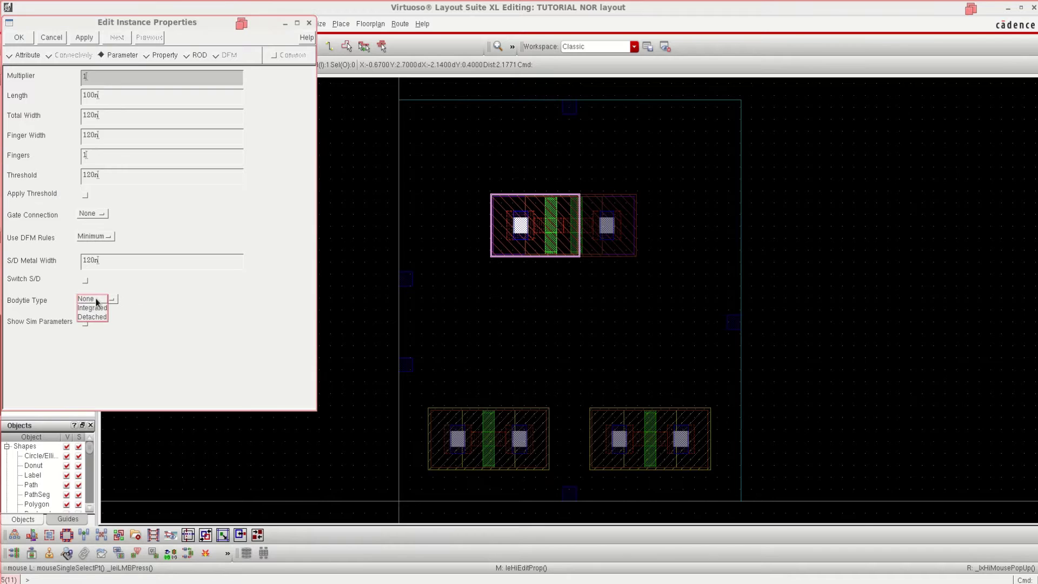
click(92, 317)
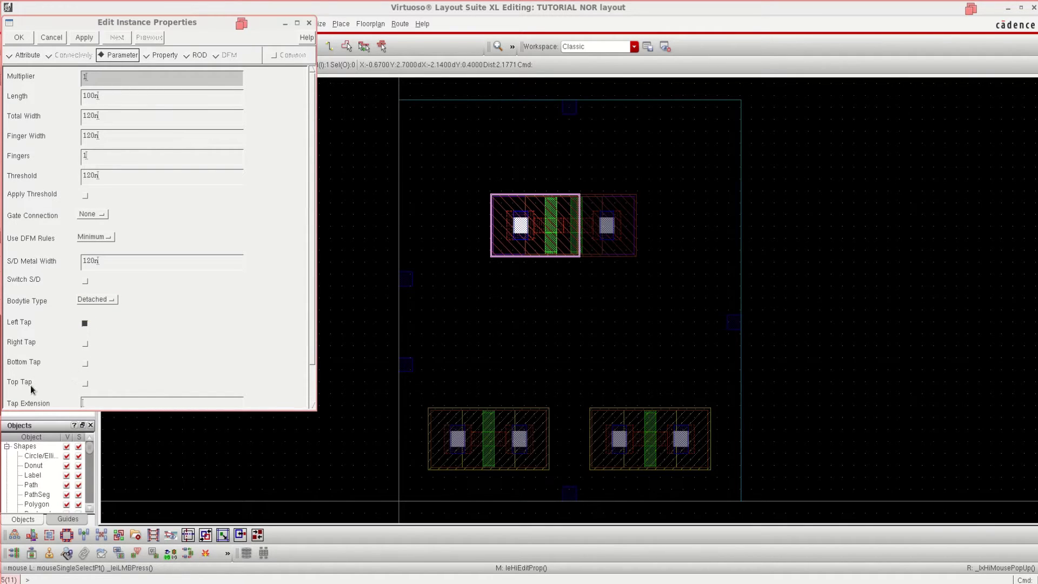
click(84, 384)
click(86, 323)
click(19, 38)
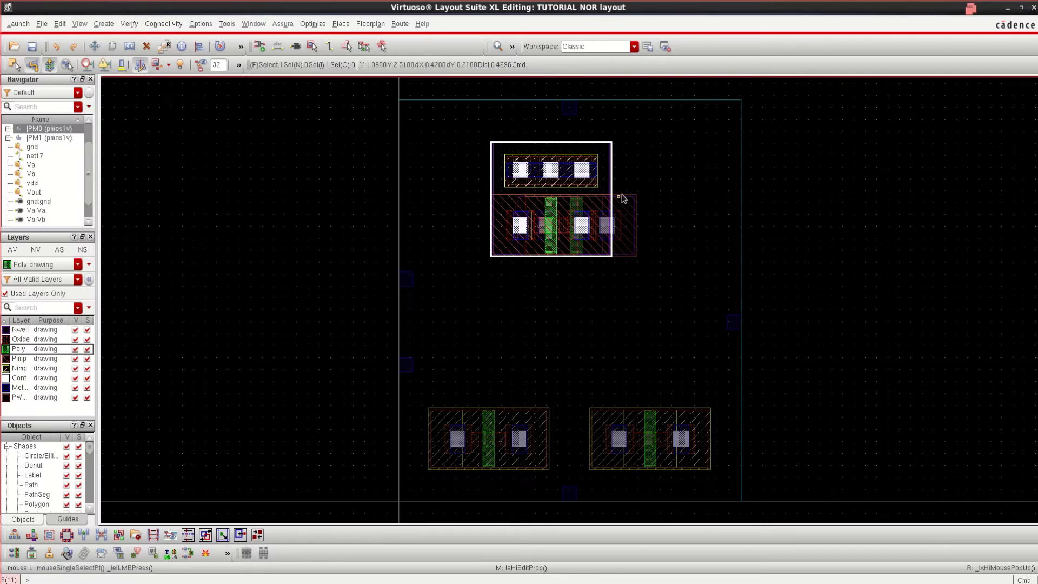
Reposition the right PMOS so it abuts the left PMOS again with shared diffusion
click(674, 205)
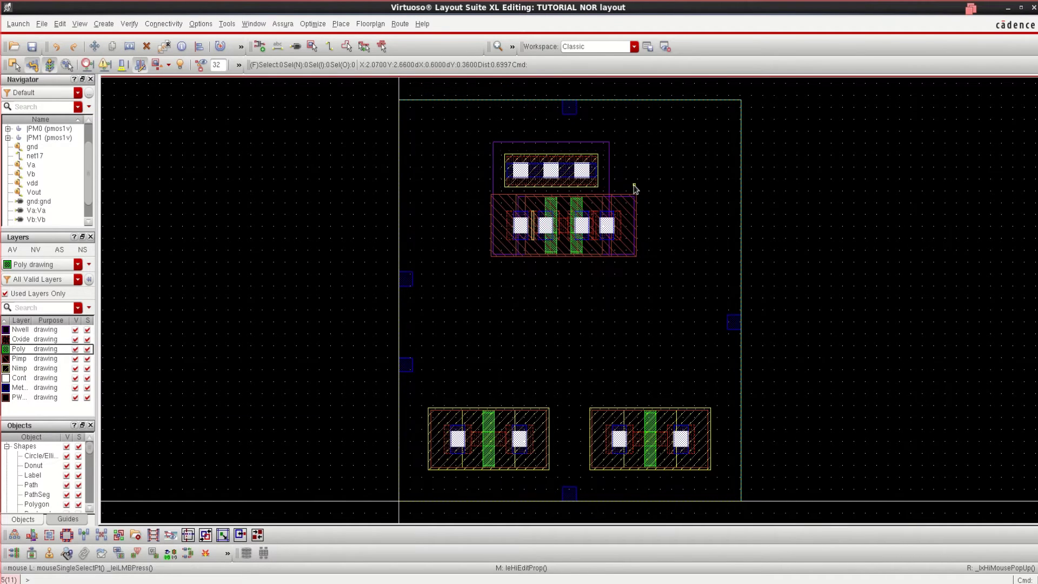
click(629, 218)
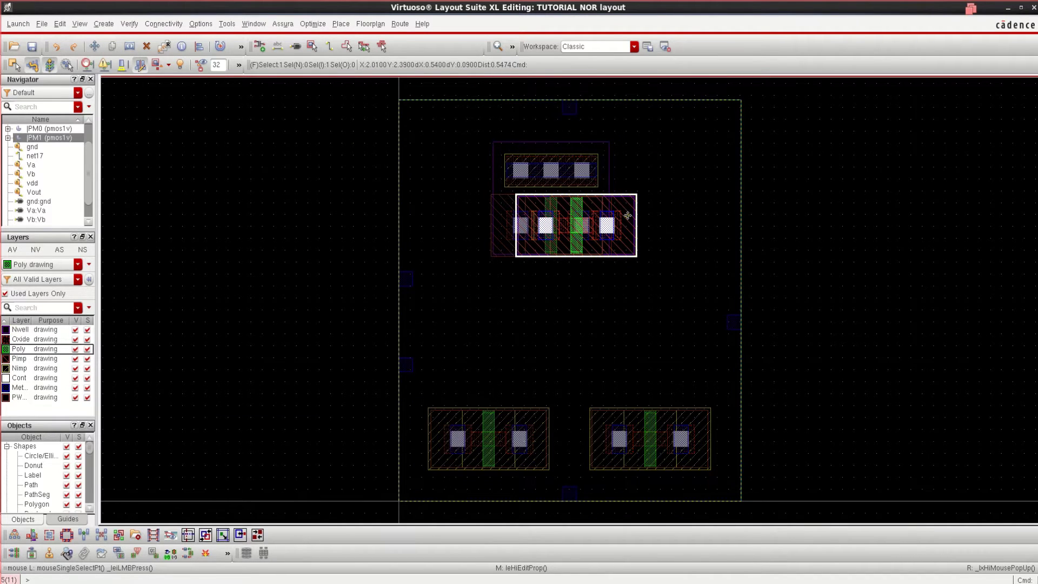
drag(627, 215, 681, 218)
click(629, 193)
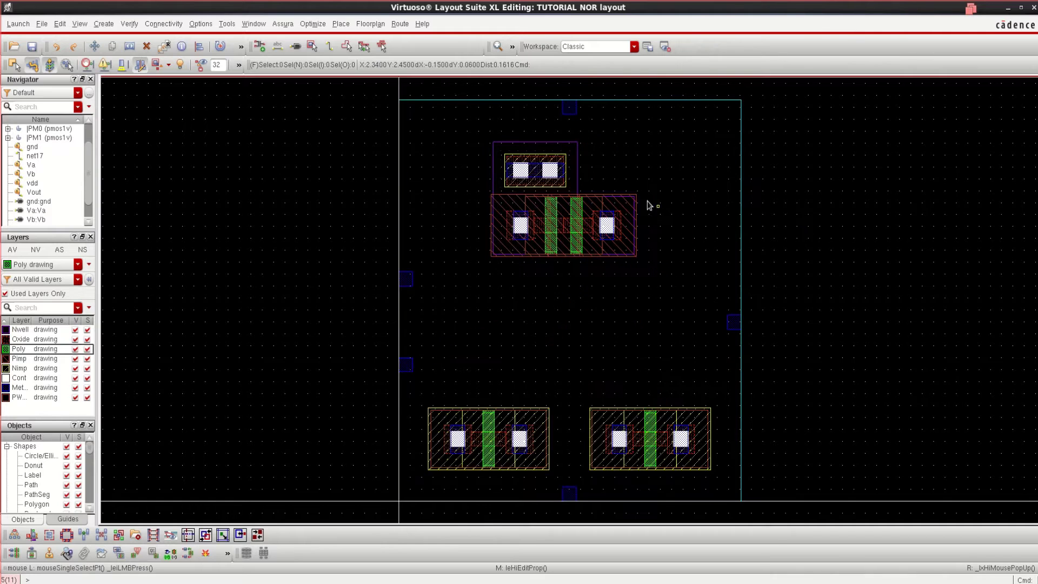
click(623, 220)
mouse_move(622, 219)
mouse_down()
mouse_move(684, 221)
mouse_move(640, 225)
mouse_up()
click(778, 227)
Draw an Nwell rectangle about 0.5 by 0.45 beside the body tap's well, filling the corner above the right PMOS
ctrl+scroll(604, 173, up, 1)
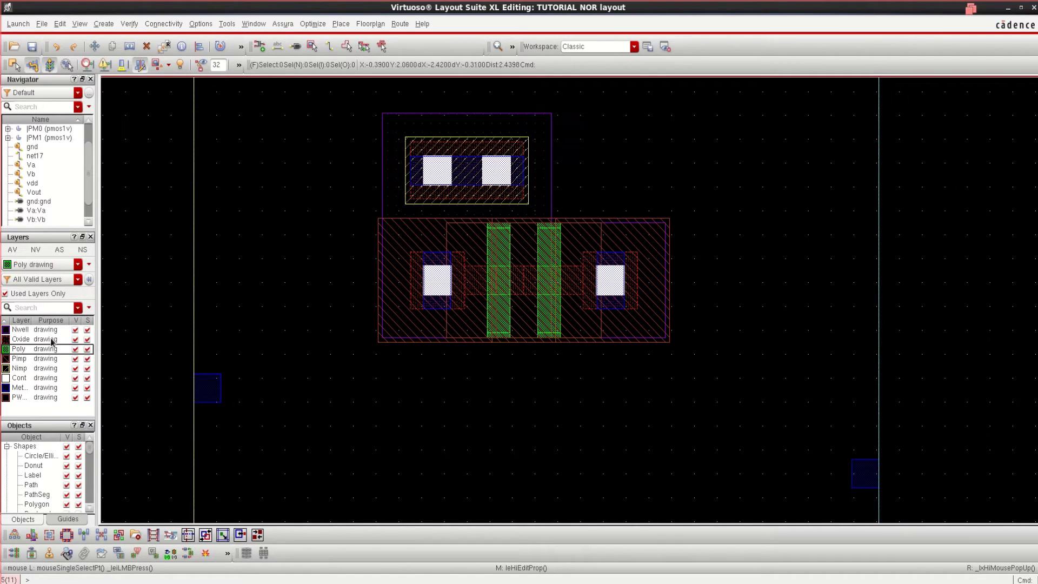
click(24, 331)
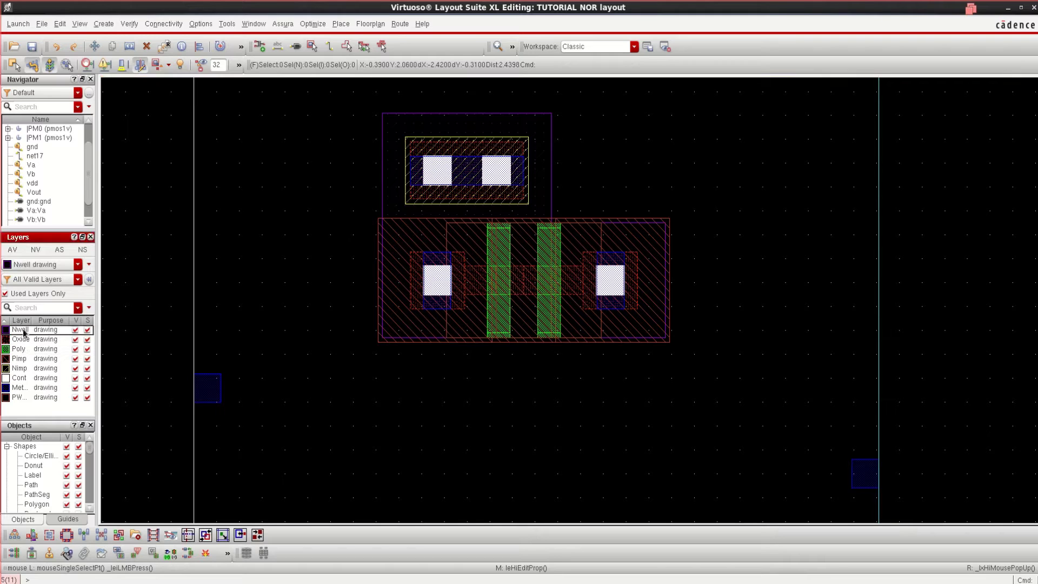
click(99, 24)
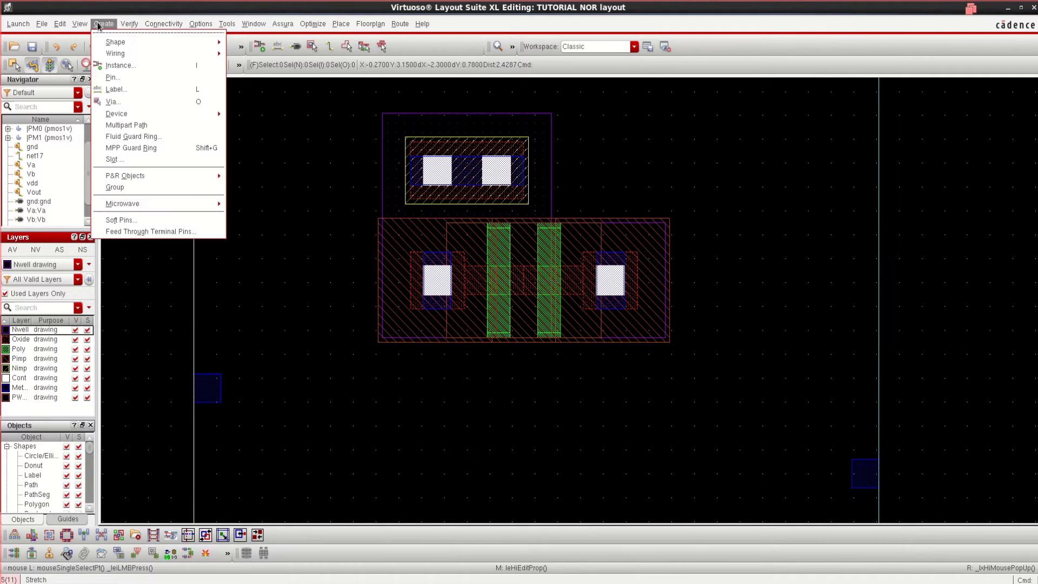
mouse_move(132, 41)
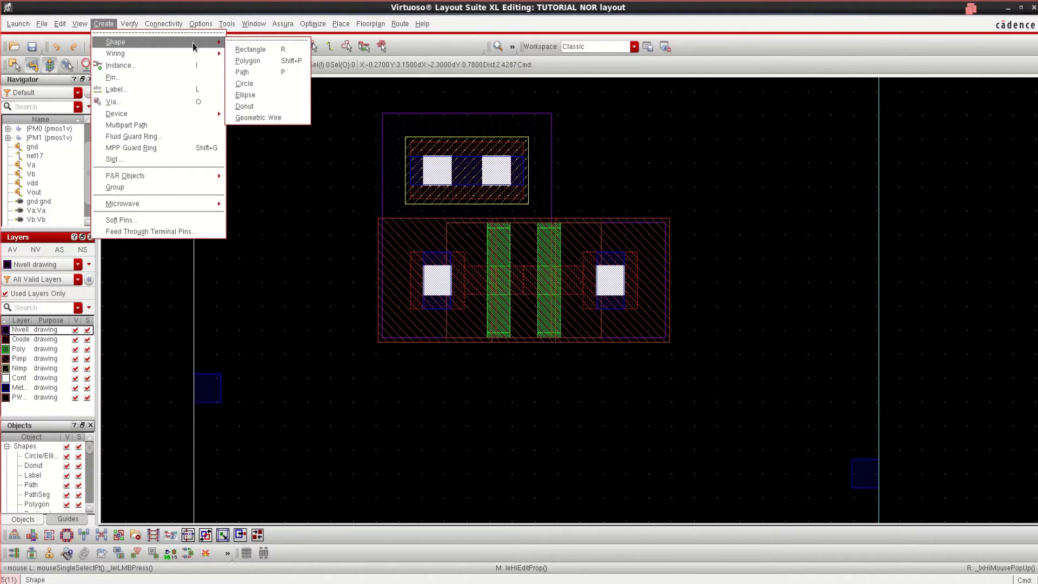
click(283, 51)
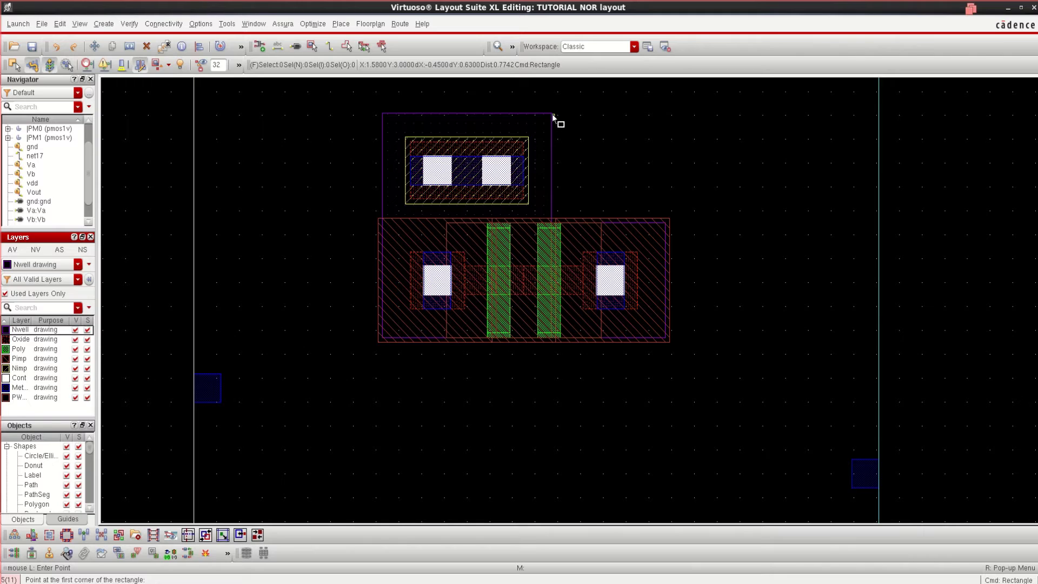
ctrl+scroll(555, 117, up, 2)
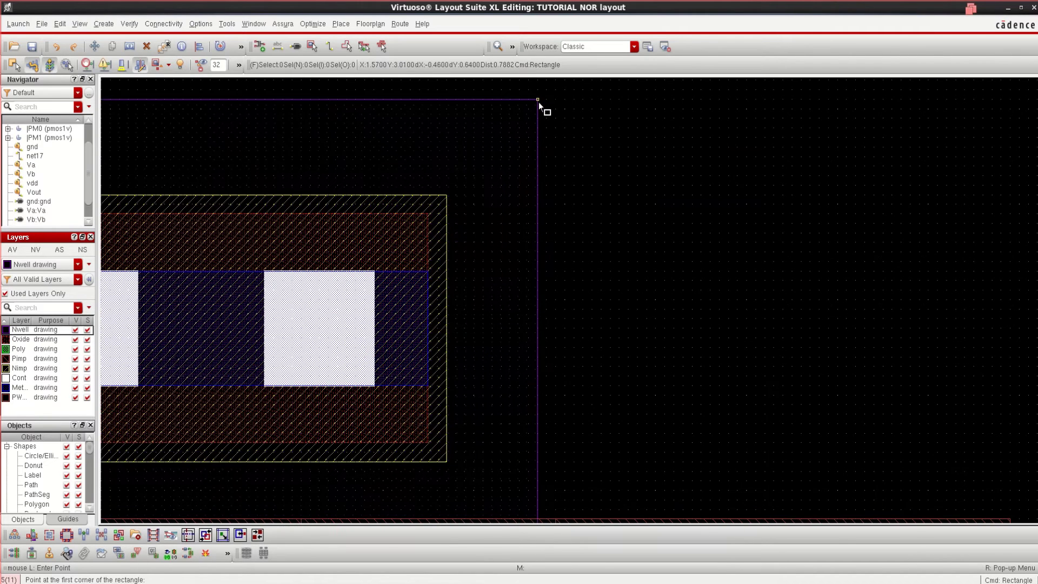
click(539, 101)
ctrl+scroll(719, 240, down, 1)
ctrl+scroll(718, 372, down, 1)
ctrl+scroll(781, 401, up, 1)
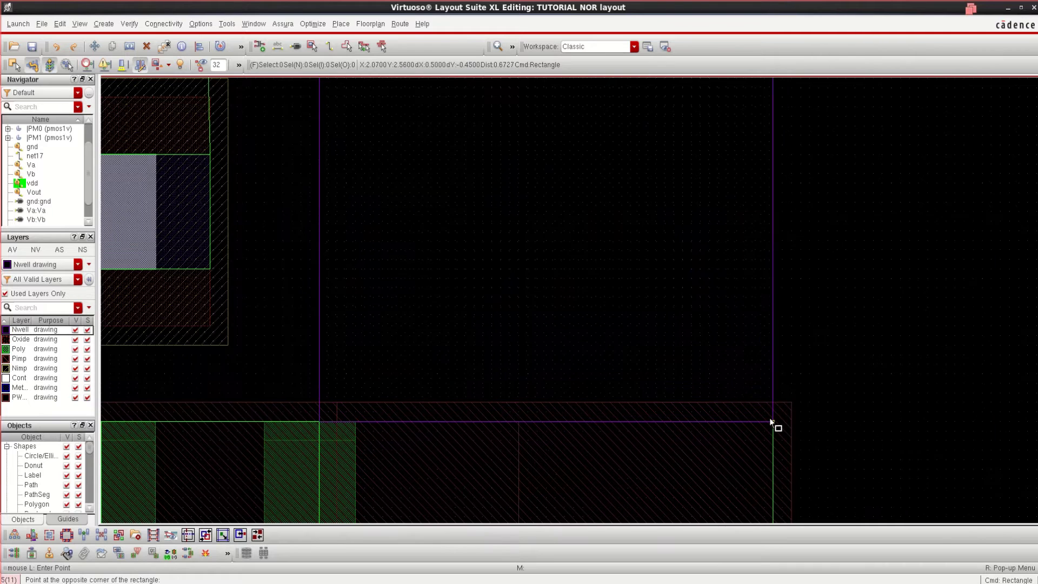
click(772, 422)
ctrl+scroll(832, 394, down, 2)
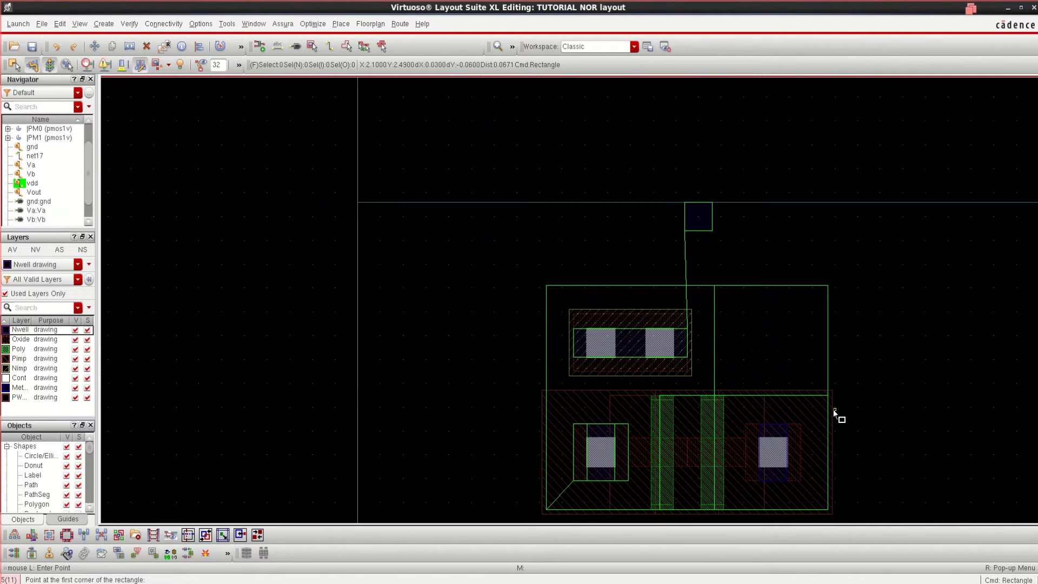
ctrl+scroll(837, 414, down, 1)
key(Escape)
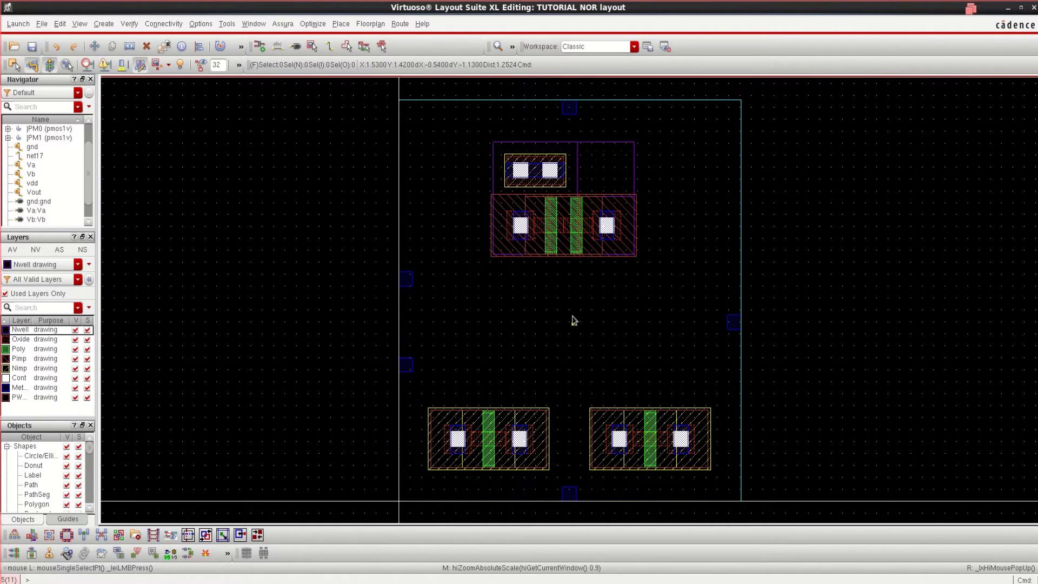
Move the left NMOS up and inward so it sits below the PMOS pair near the middle of the boundary
click(490, 426)
drag(491, 427, 507, 347)
key(m)
click(507, 347)
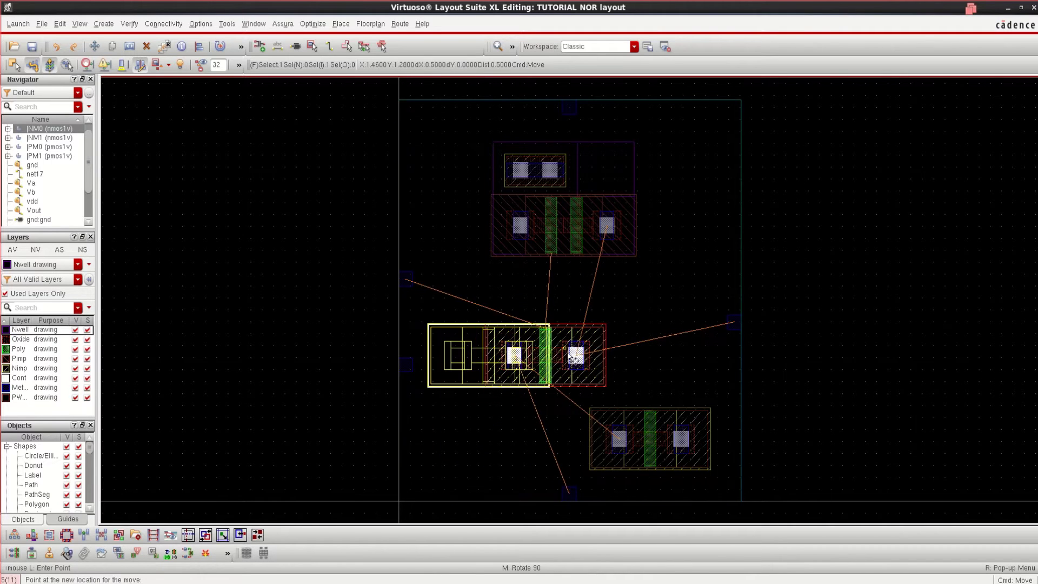
click(561, 353)
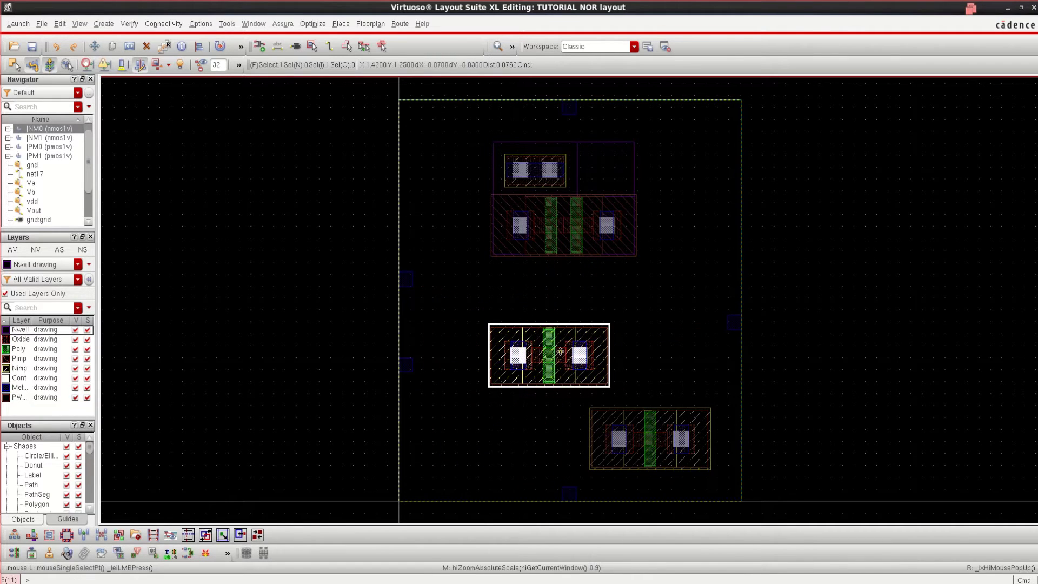
Line up the left NMOS under the left PMOS and abut the right NMOS to it at the same height with shared diffusion
drag(561, 352, 565, 365)
click(651, 428)
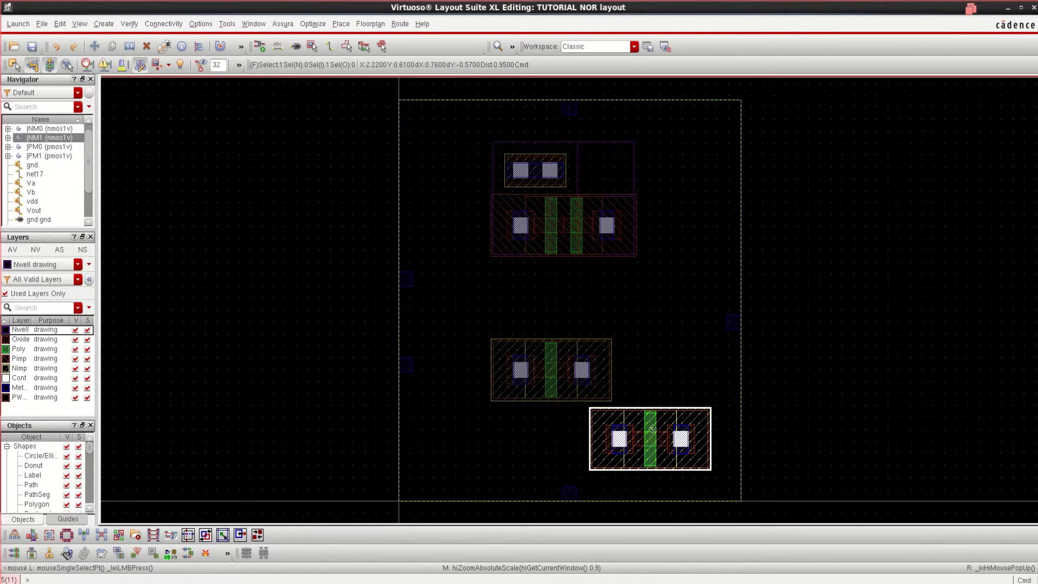
drag(651, 428, 603, 368)
click(600, 370)
ctrl+scroll(600, 398, up, 2)
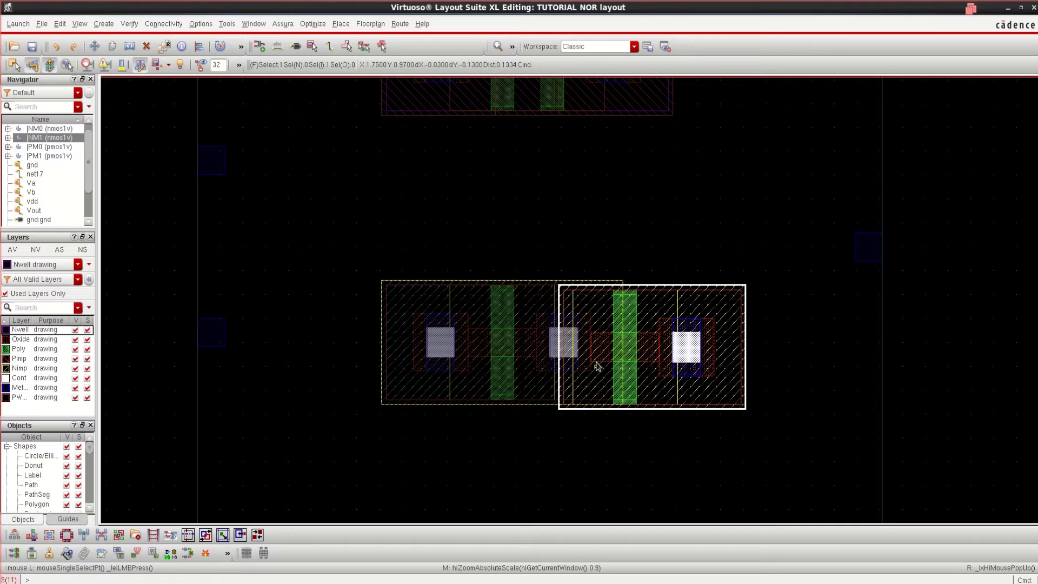
drag(639, 344, 640, 343)
click(639, 339)
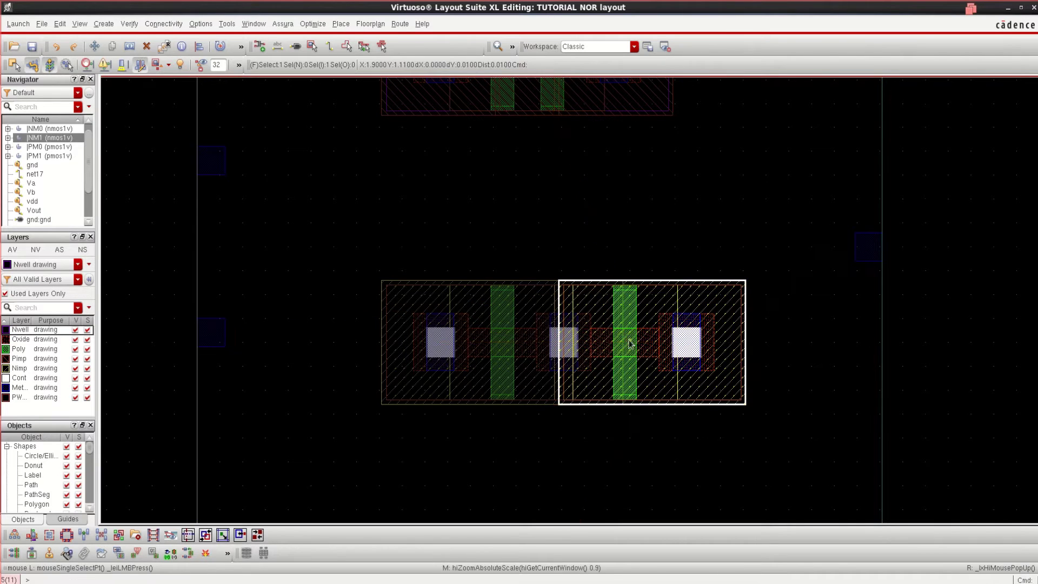
click(946, 390)
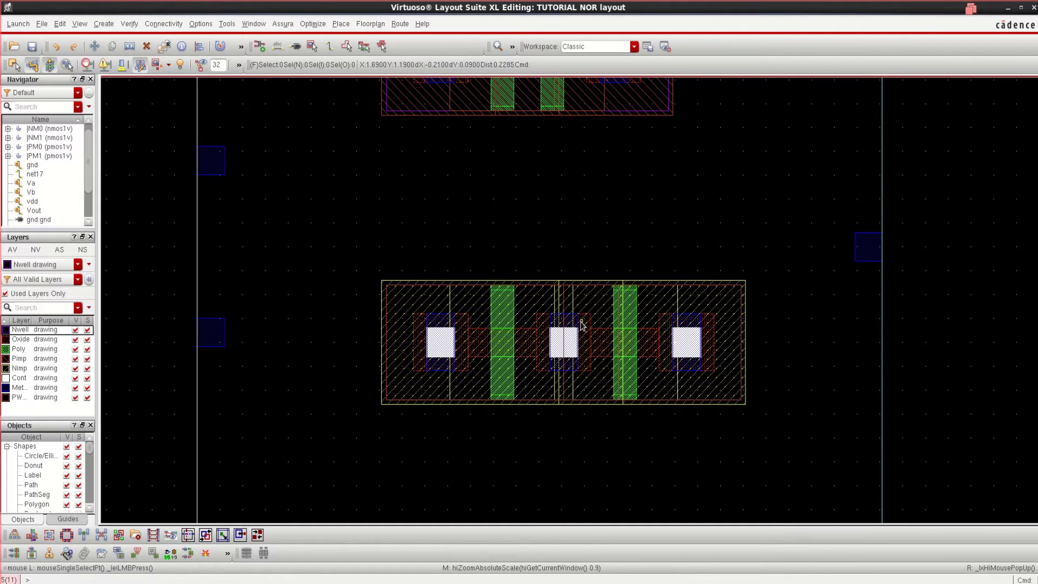
Highlight net Va and examine its connections between the PMOS gate, the NMOS gate and the pin
ctrl+scroll(511, 122, down, 2)
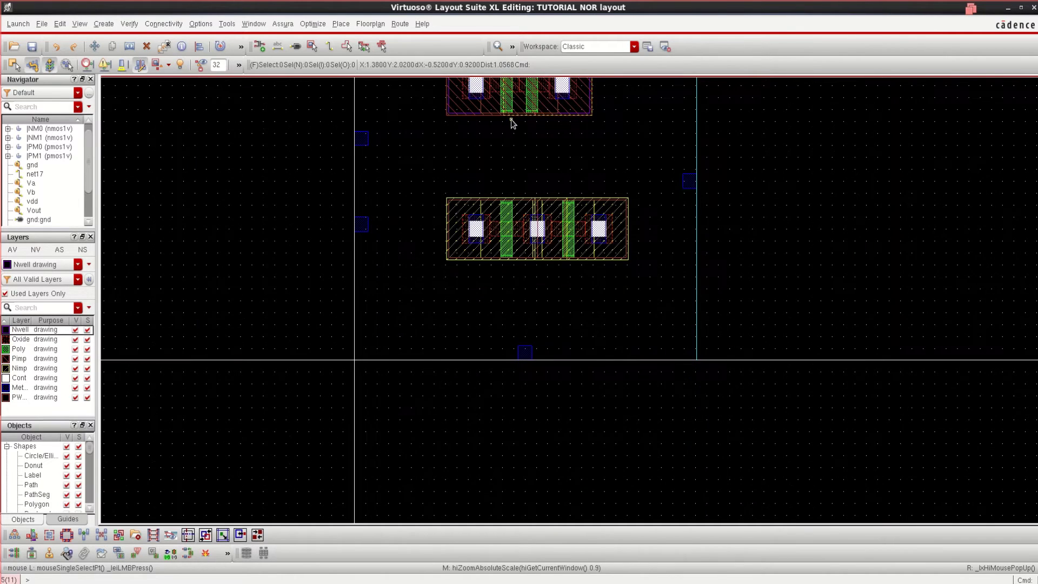
ctrl+scroll(512, 129, up, 4)
ctrl+scroll(503, 138, down, 4)
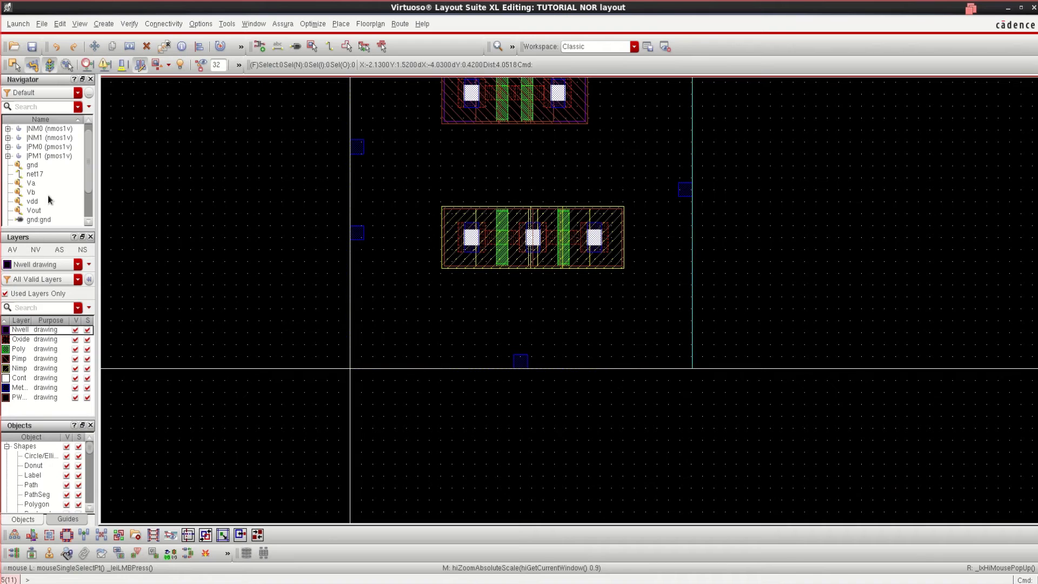
click(31, 183)
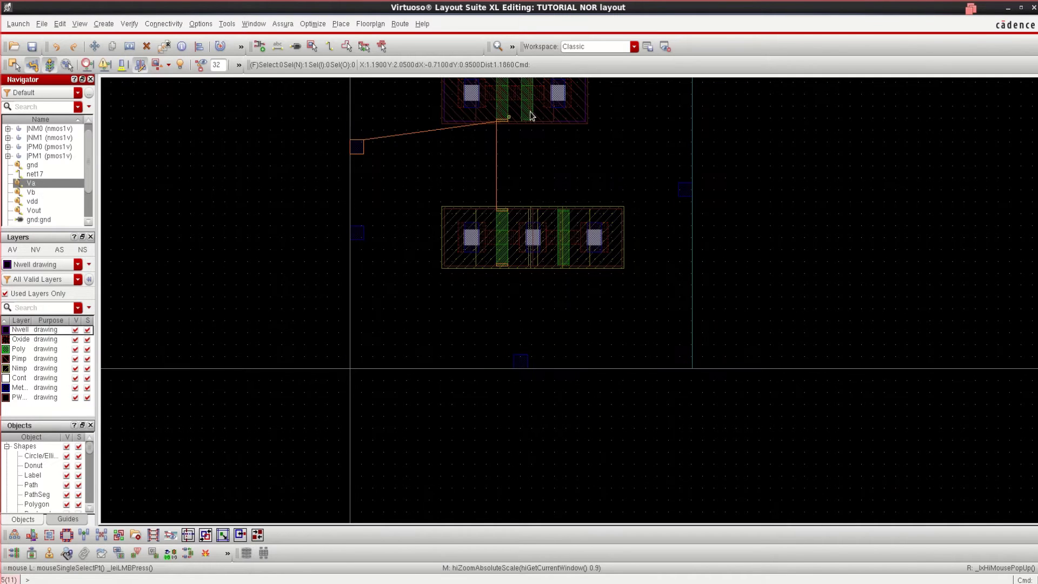
ctrl+scroll(505, 141, up, 2)
ctrl+scroll(505, 141, down, 2)
click(747, 272)
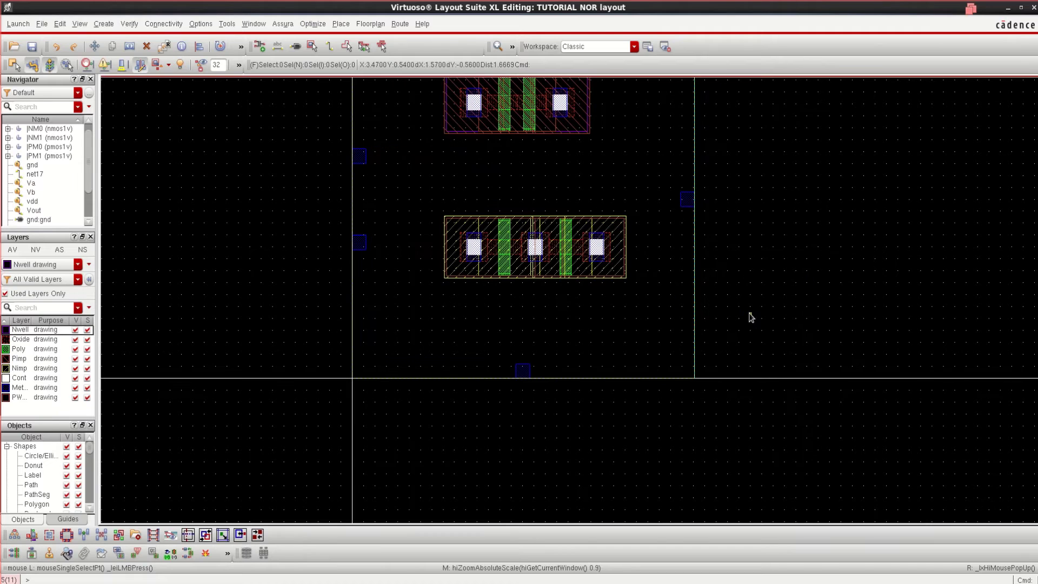
Move both NMOS transistors together slightly straight down, away from the PMOS pair
drag(750, 314, 414, 209)
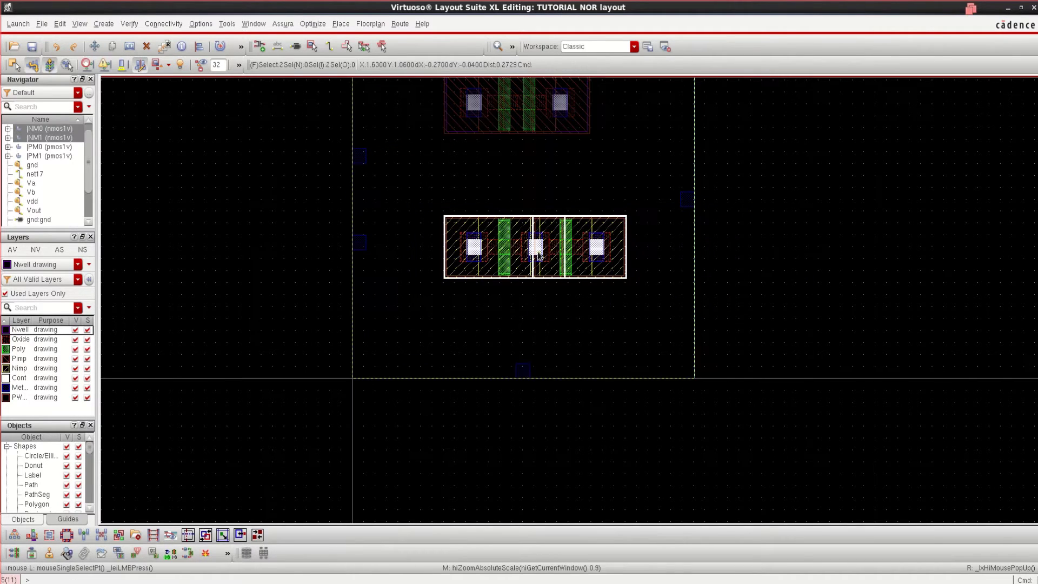
key(m)
click(568, 251)
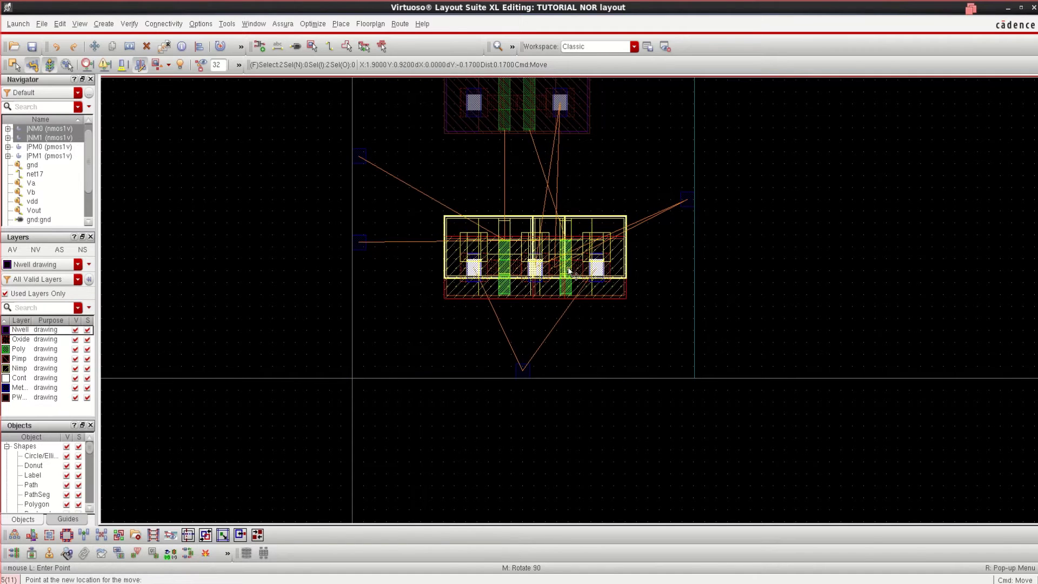
key(Escape)
ctrl+scroll(745, 155, up, 1)
ctrl+scroll(742, 158, down, 1)
click(776, 153)
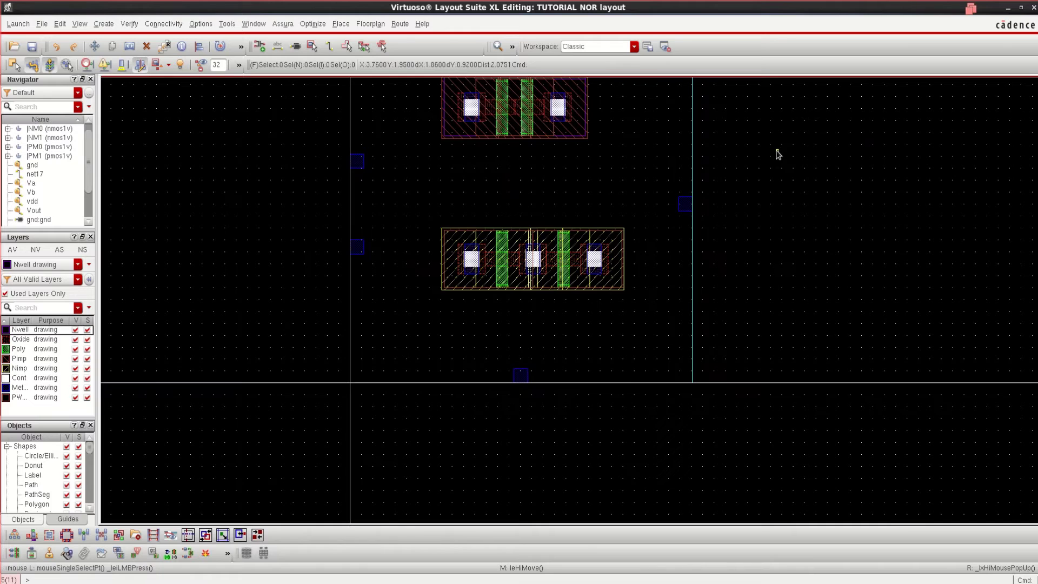
Move the PMOS pair together with its added Nwell rectangle straight up by about 0.11
scroll(776, 153, up, 1)
drag(733, 264, 405, 132)
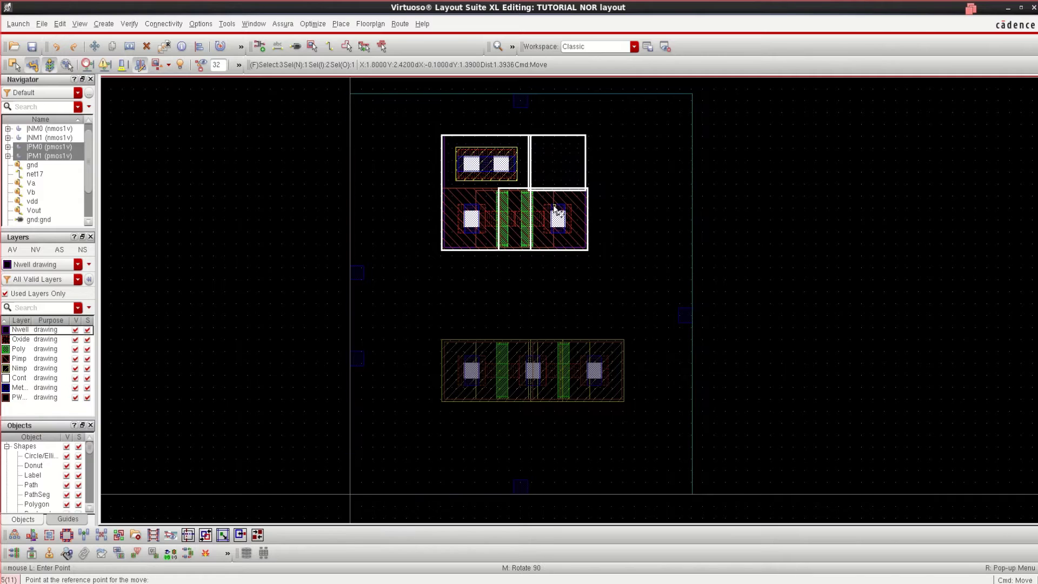
drag(556, 212, 557, 197)
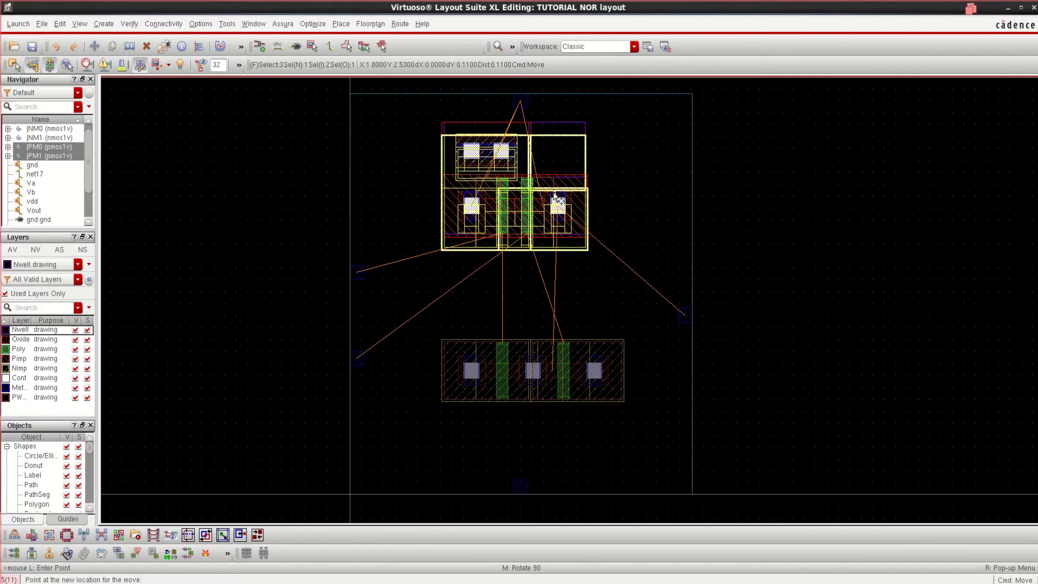
click(555, 198)
click(512, 280)
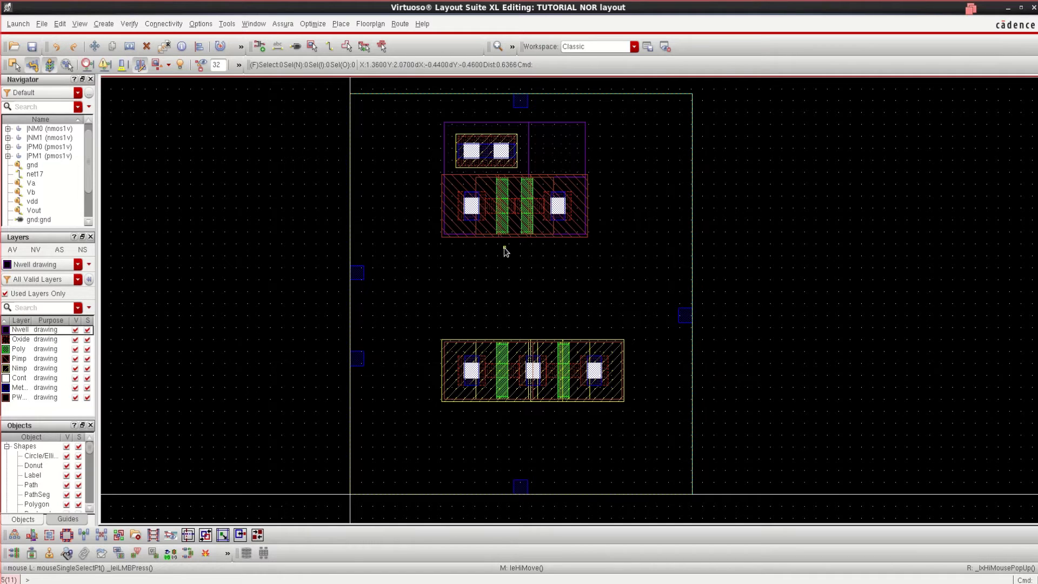
Draw a straight Poly path about 0.92 long joining the left PMOS gate to the left NMOS gate on net Va
ctrl+scroll(502, 254, up, 1)
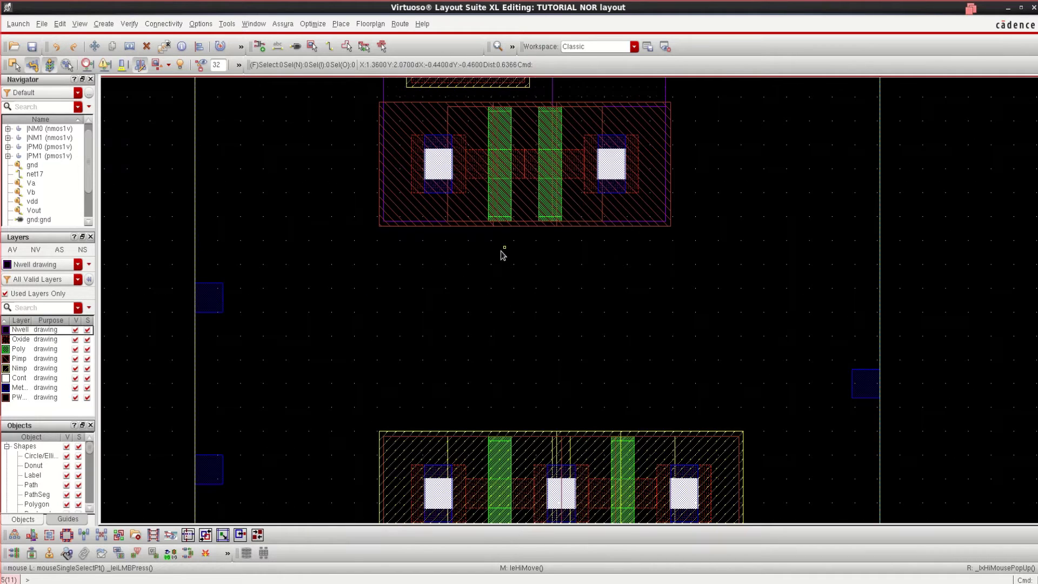
click(30, 184)
ctrl+scroll(500, 243, up, 2)
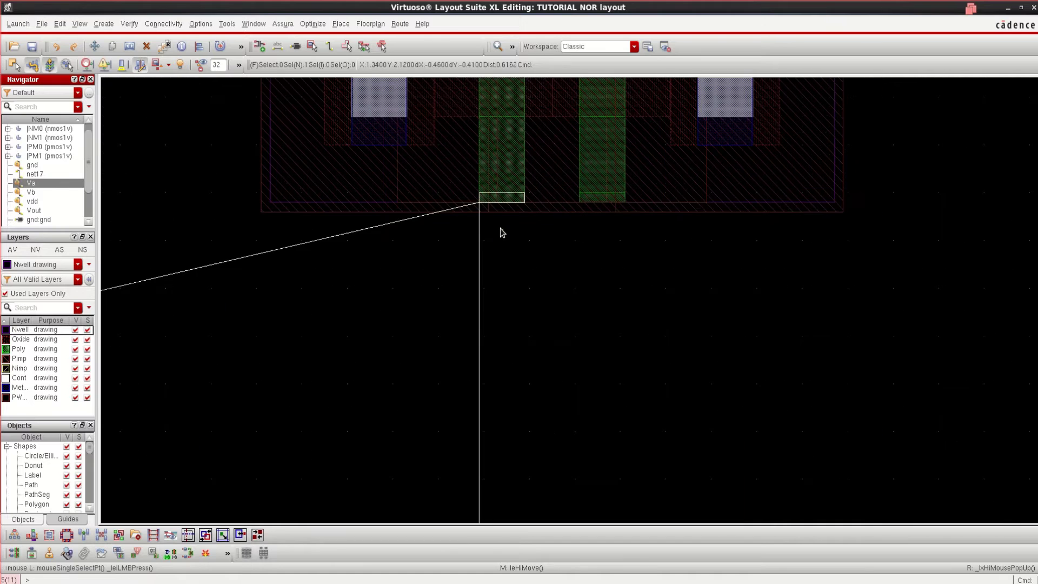
click(16, 349)
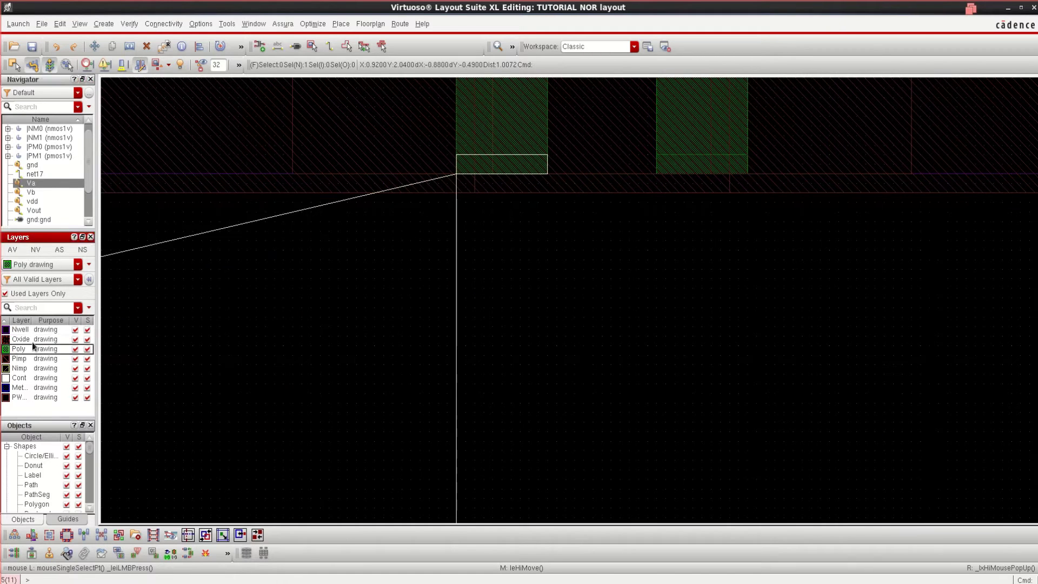
ctrl+scroll(499, 178, up, 1)
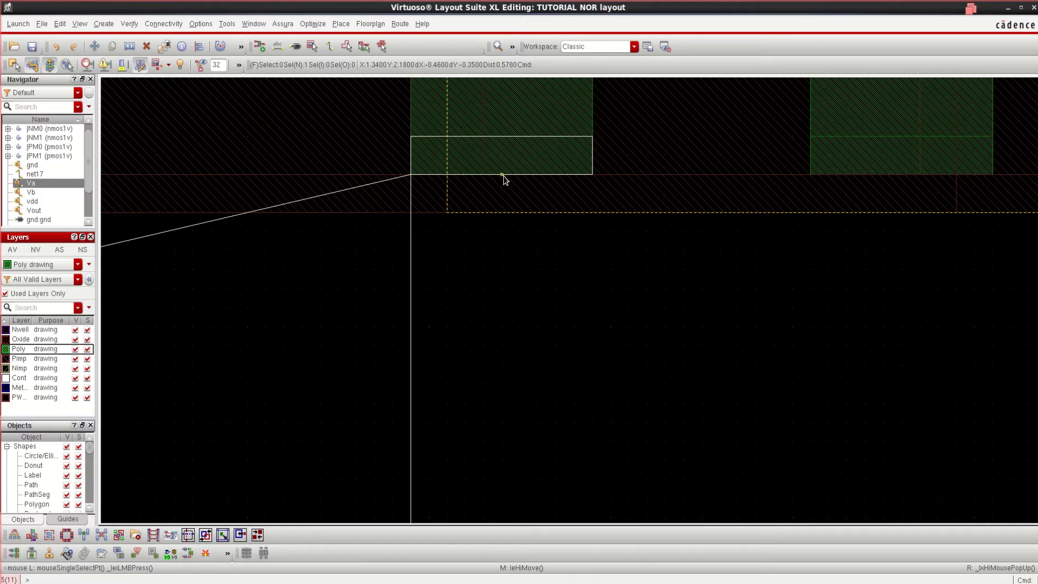
key(p)
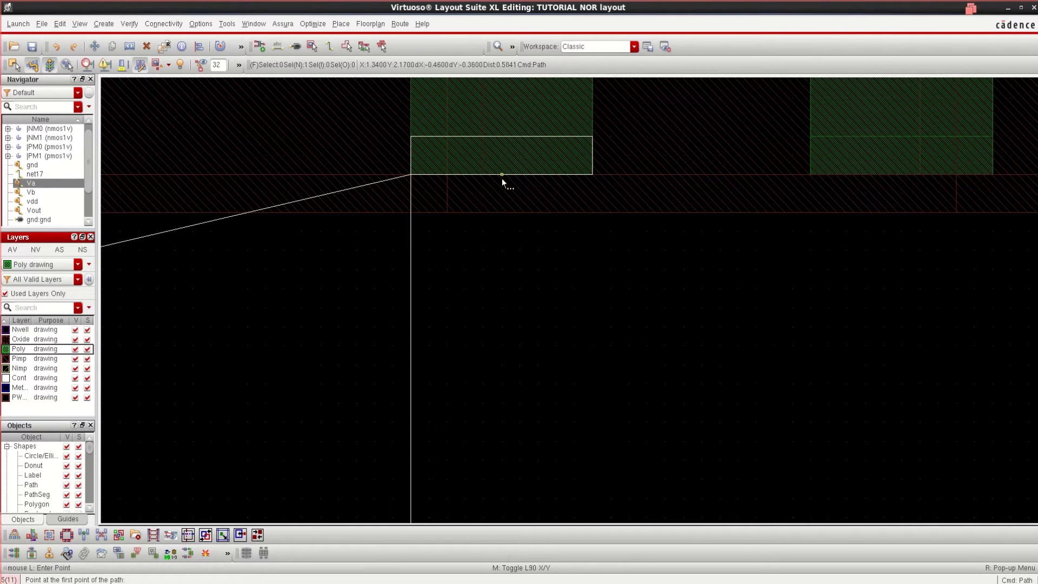
click(501, 176)
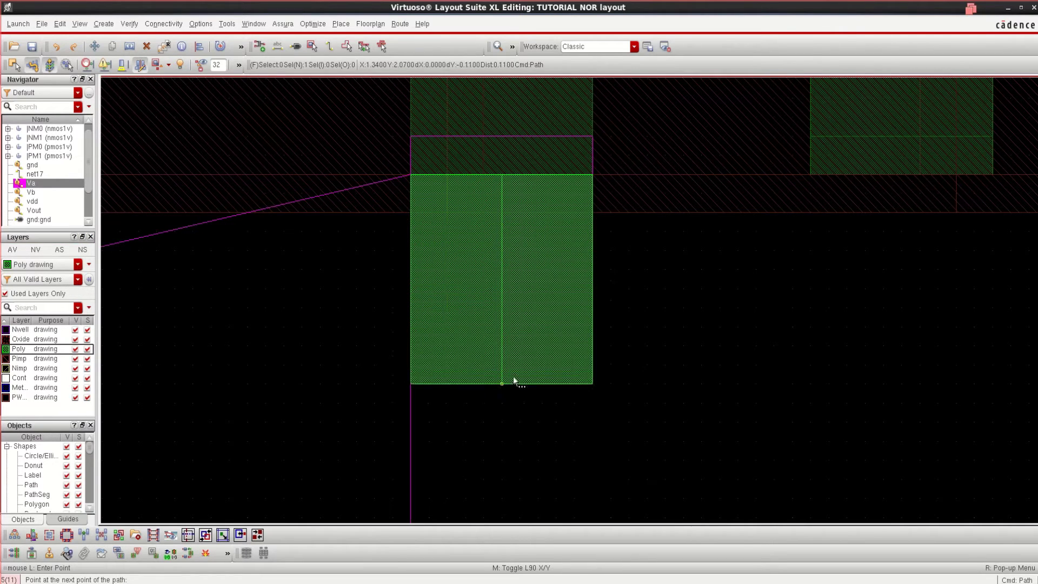
scroll(514, 376, down, 2)
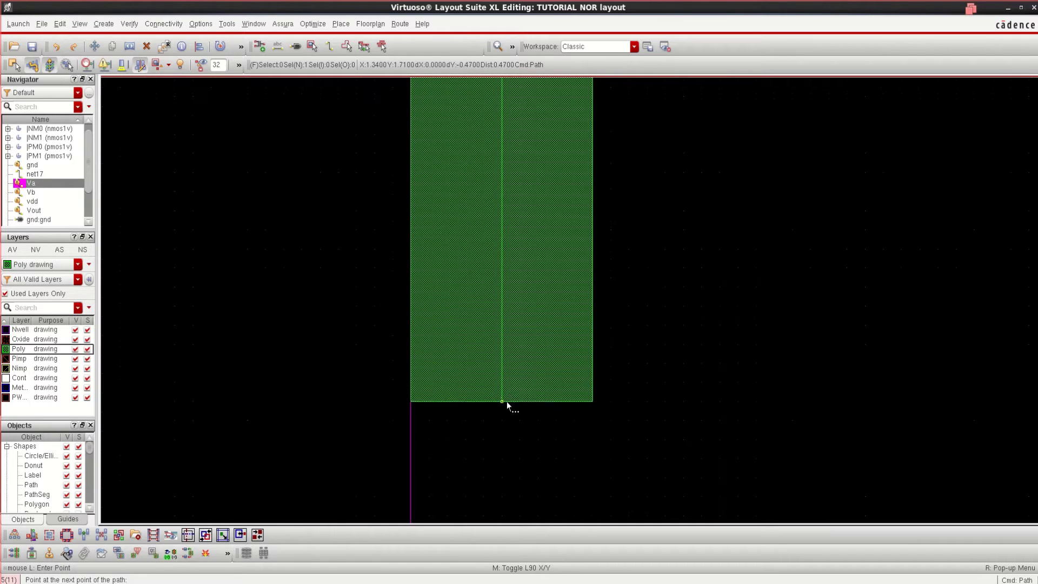
ctrl+scroll(502, 415, down, 2)
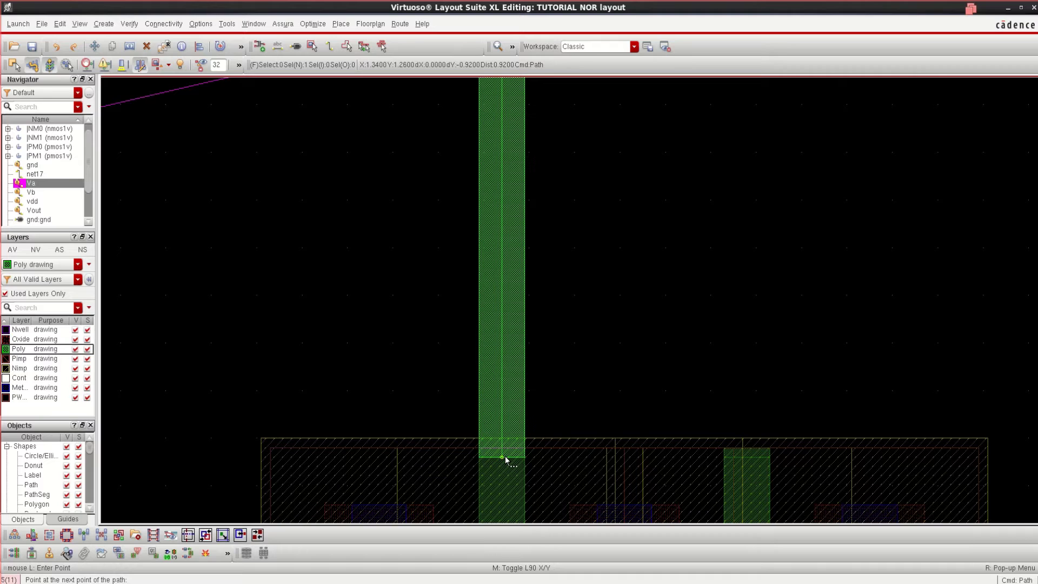
double_click(504, 458)
Draw an L-shaped Poly path for net Vb from the right PMOS gate, about 0.73 down and 0.32 across to above the right NMOS gate
scroll(651, 269, up, 3)
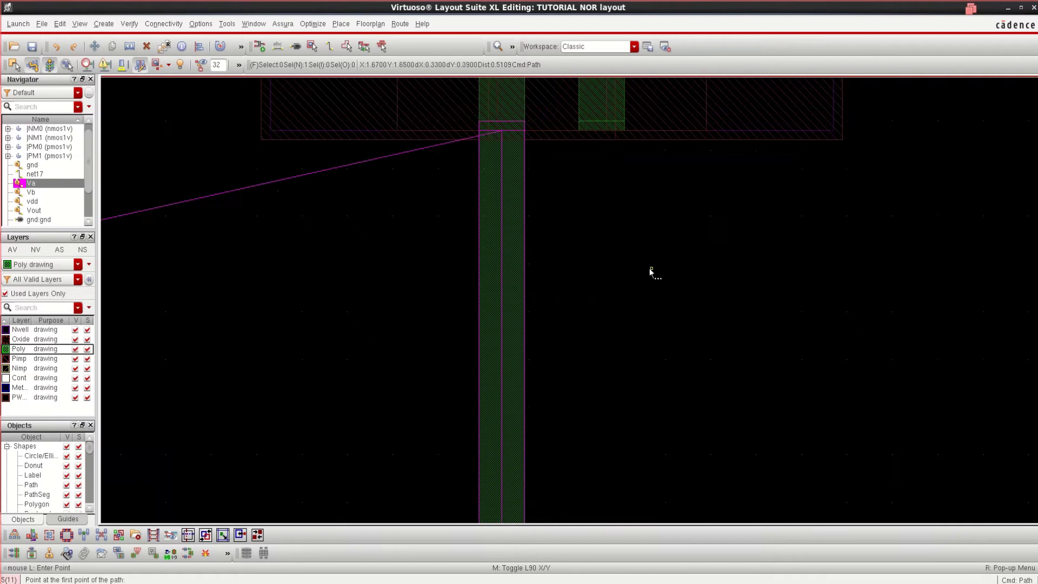
ctrl+scroll(649, 269, down, 1)
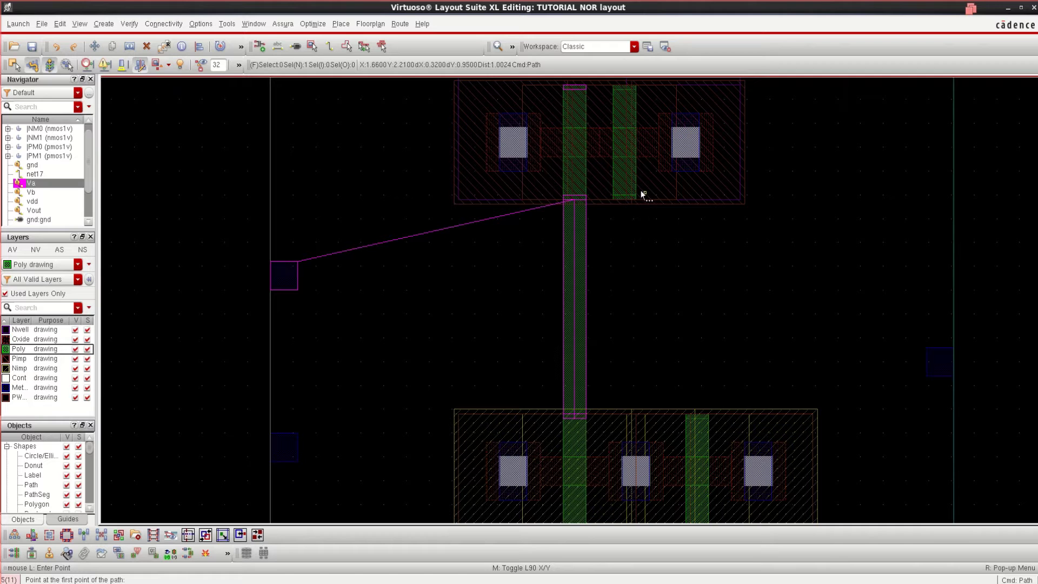
ctrl+scroll(625, 201, up, 1)
ctrl+scroll(626, 194, up, 1)
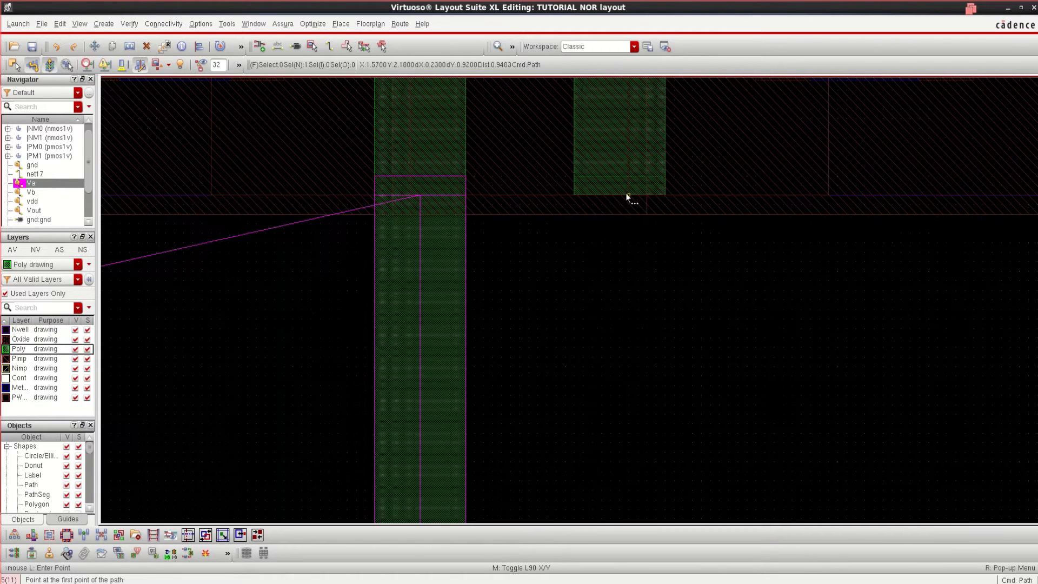
click(30, 193)
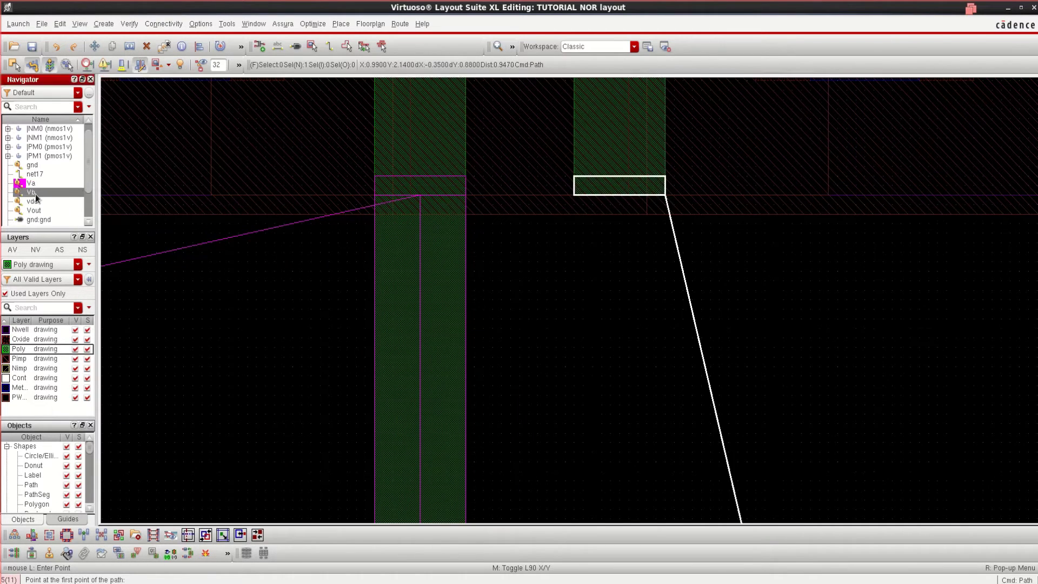
ctrl+scroll(631, 208, down, 2)
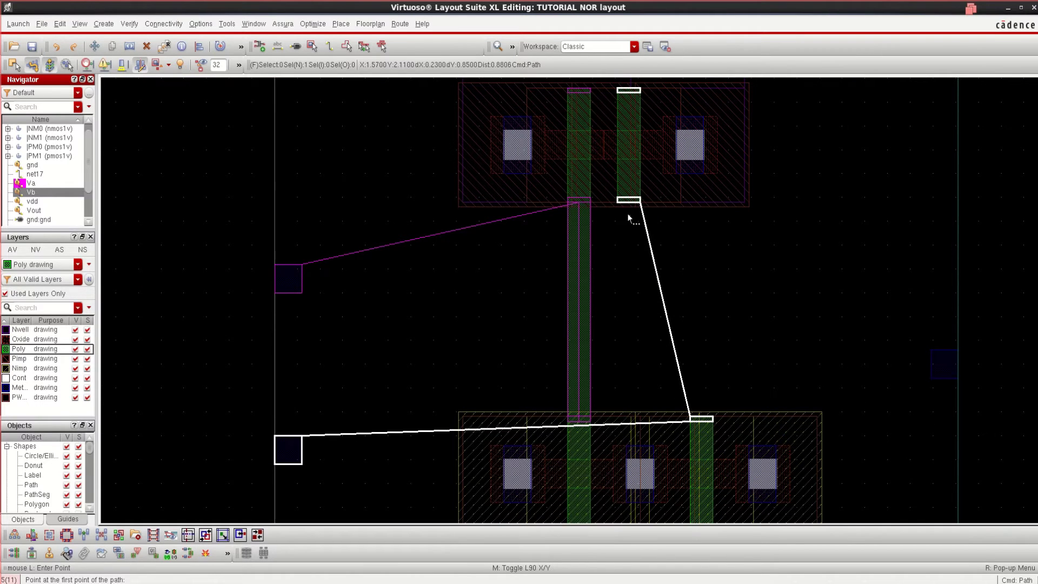
ctrl+scroll(628, 211, up, 2)
ctrl+scroll(627, 208, up, 1)
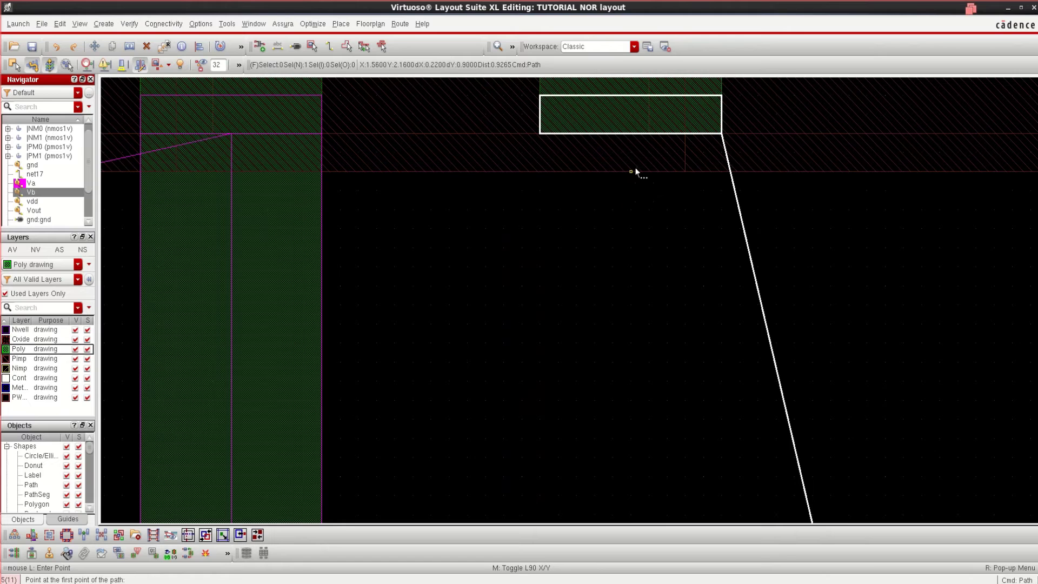
click(630, 133)
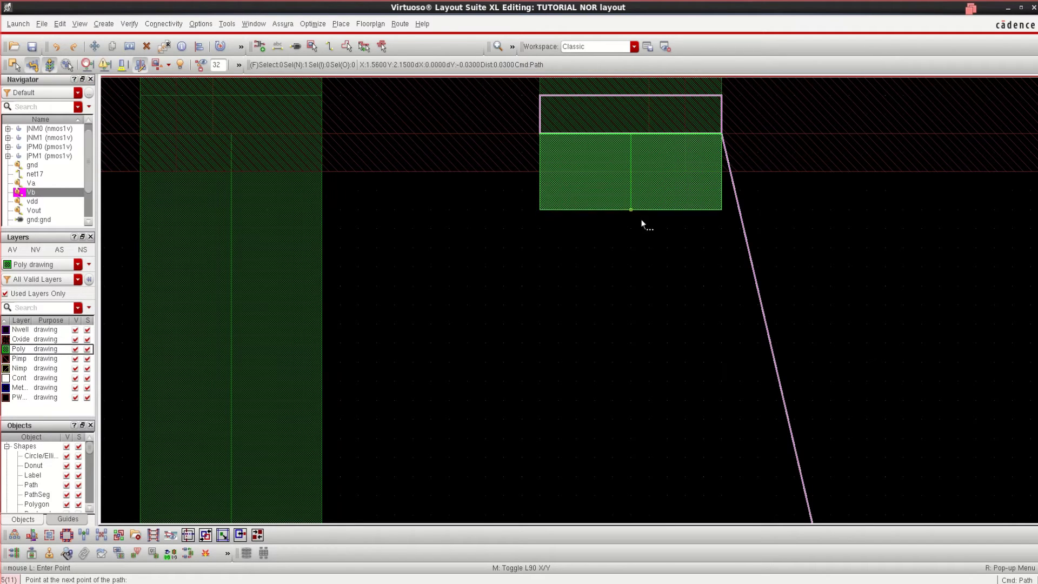
ctrl+scroll(639, 352, down, 1)
ctrl+scroll(628, 401, down, 1)
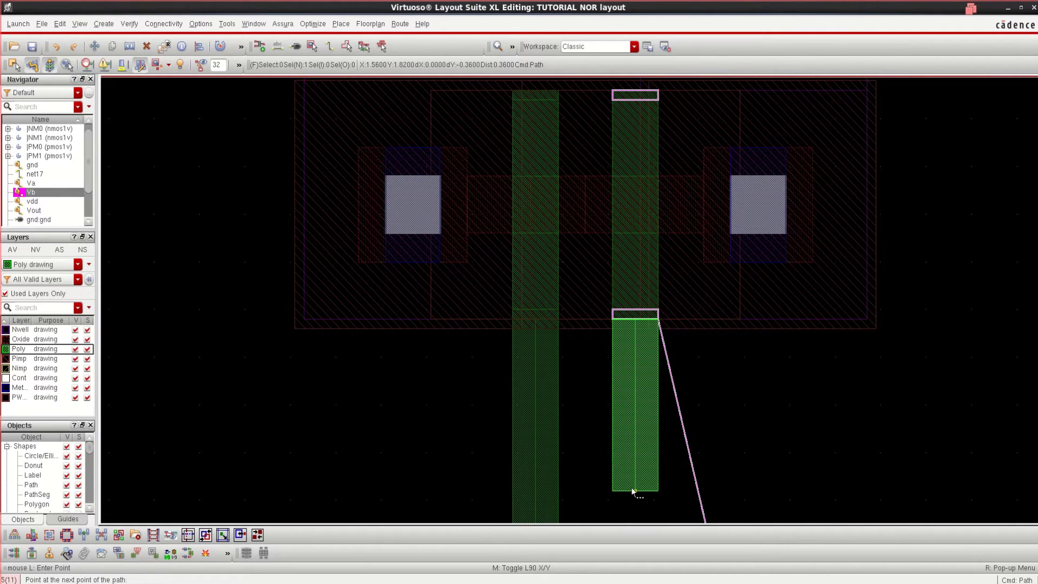
scroll(631, 492, down, 1)
scroll(635, 490, down, 3)
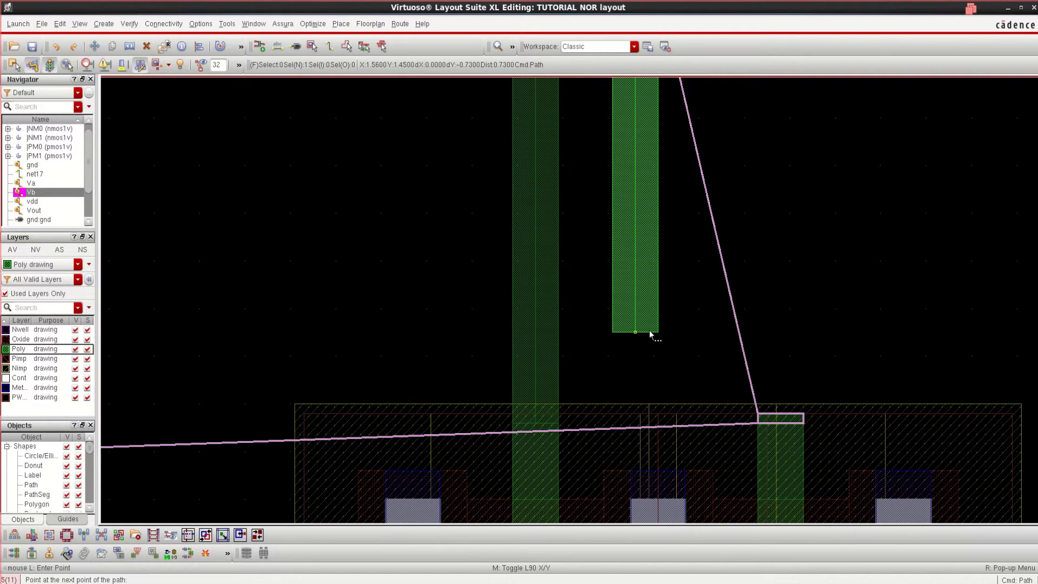
click(650, 335)
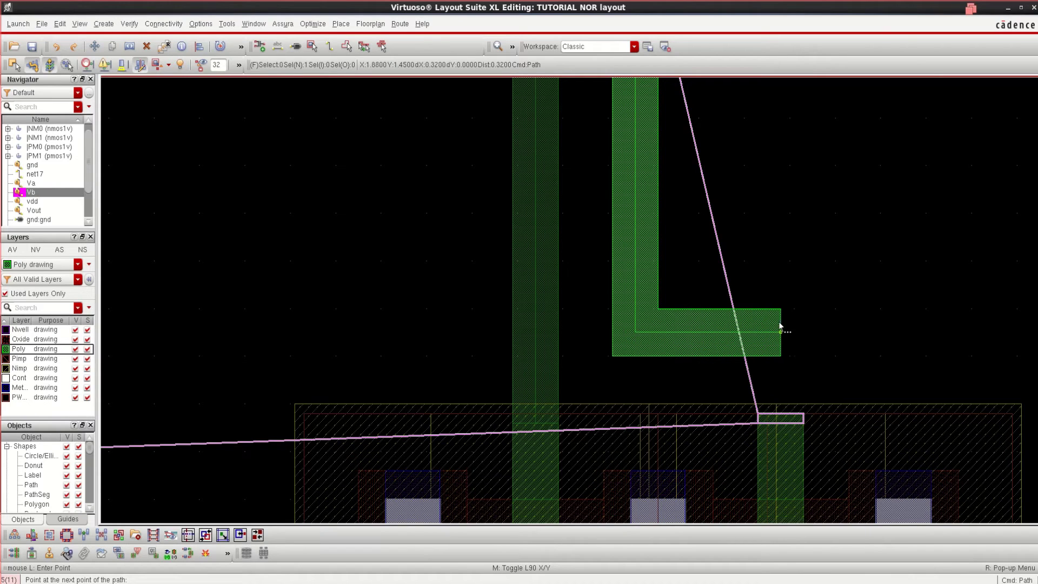
double_click(780, 327)
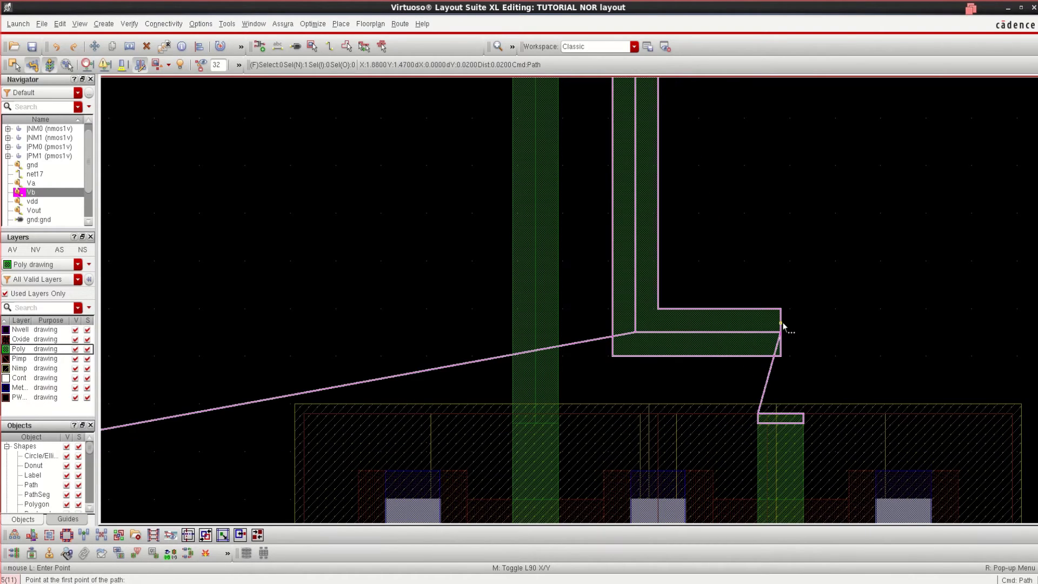
Draw a short vertical Poly path from the right NMOS gate up to the end of the L-shaped Vb path
click(782, 415)
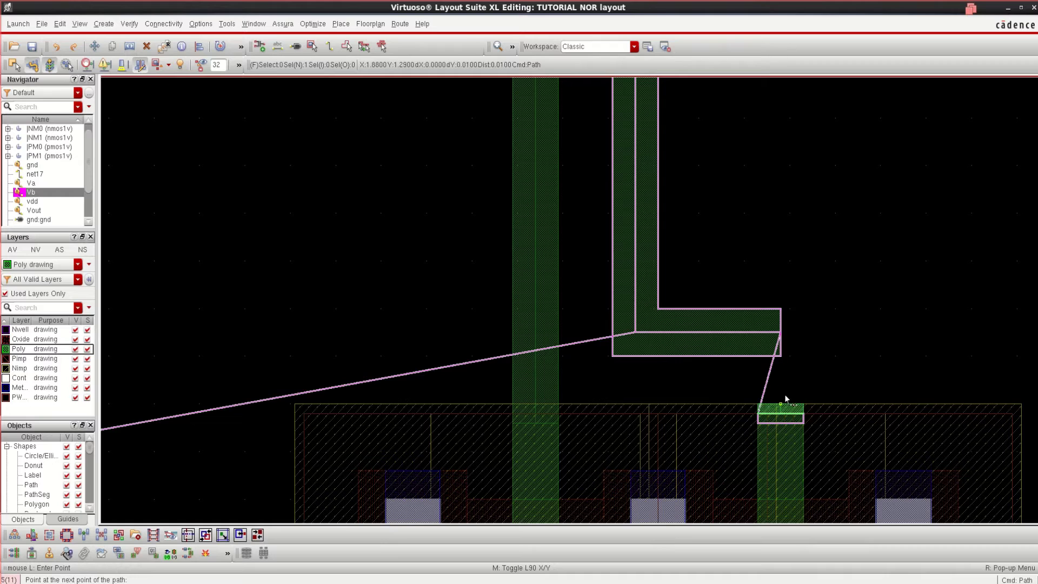
double_click(777, 312)
ctrl+scroll(865, 303, down, 1)
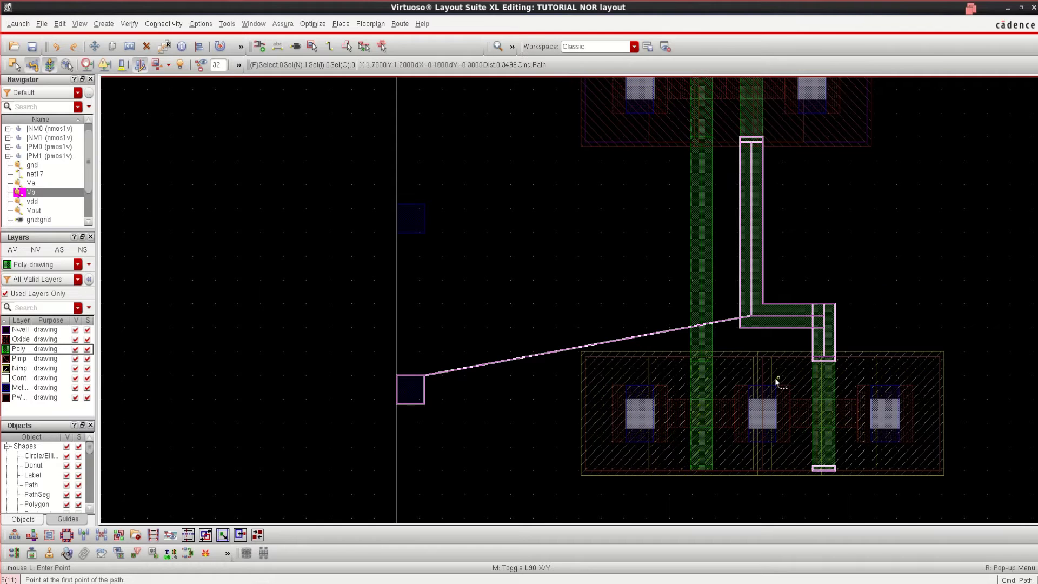
Draw an L-shaped Metal1 path from the middle NMOS contact, about 0.80 up and 0.26 across to the right
ctrl+scroll(778, 378, up, 1)
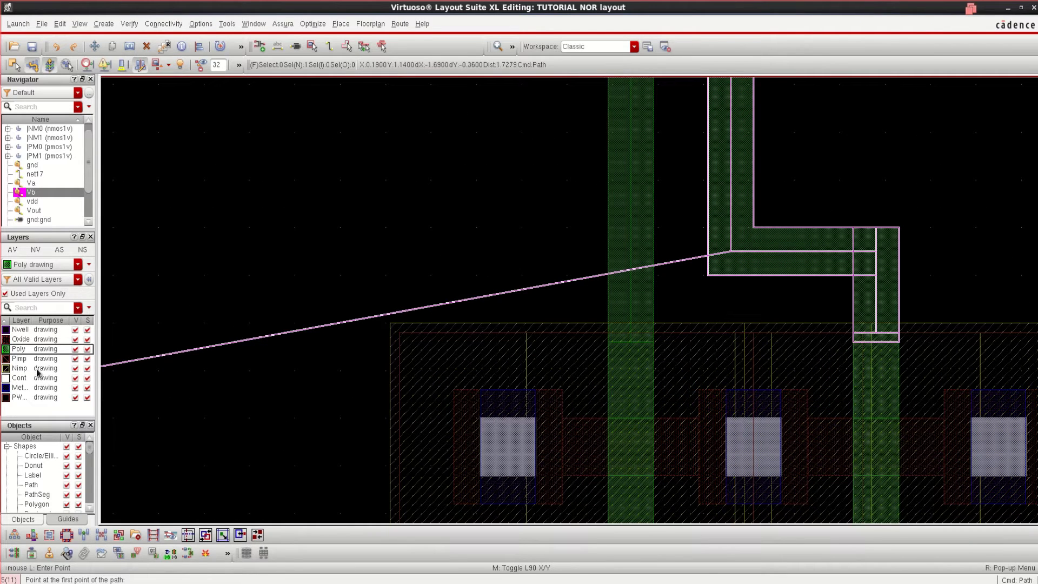
click(19, 387)
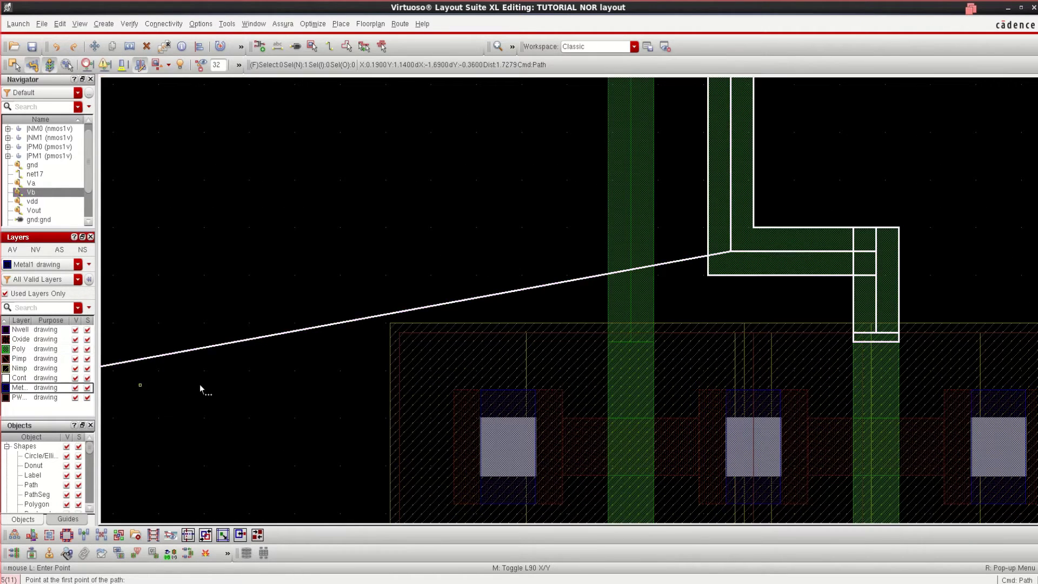
ctrl+scroll(762, 399, up, 1)
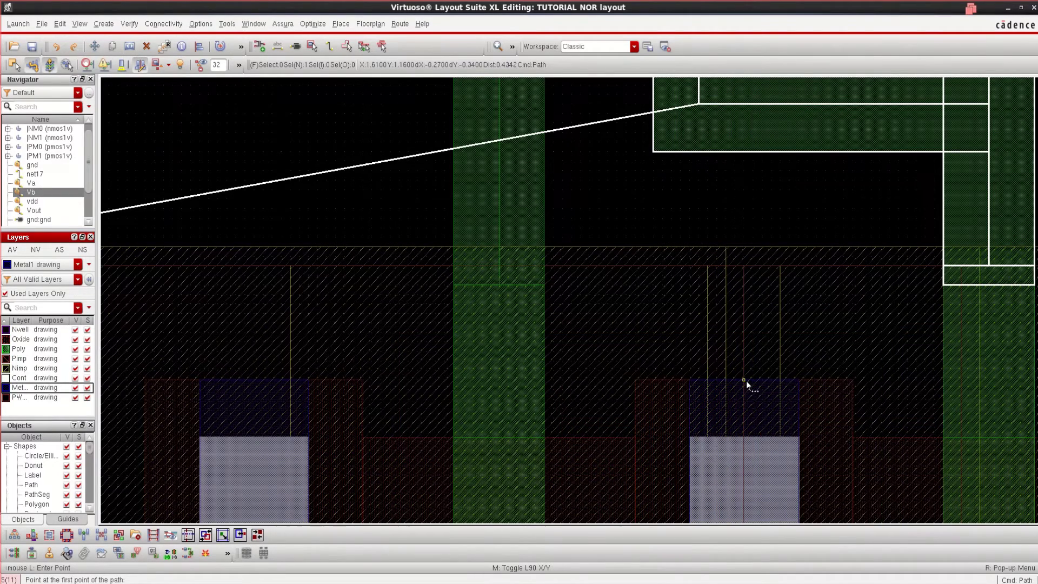
click(744, 380)
ctrl+scroll(764, 270, down, 2)
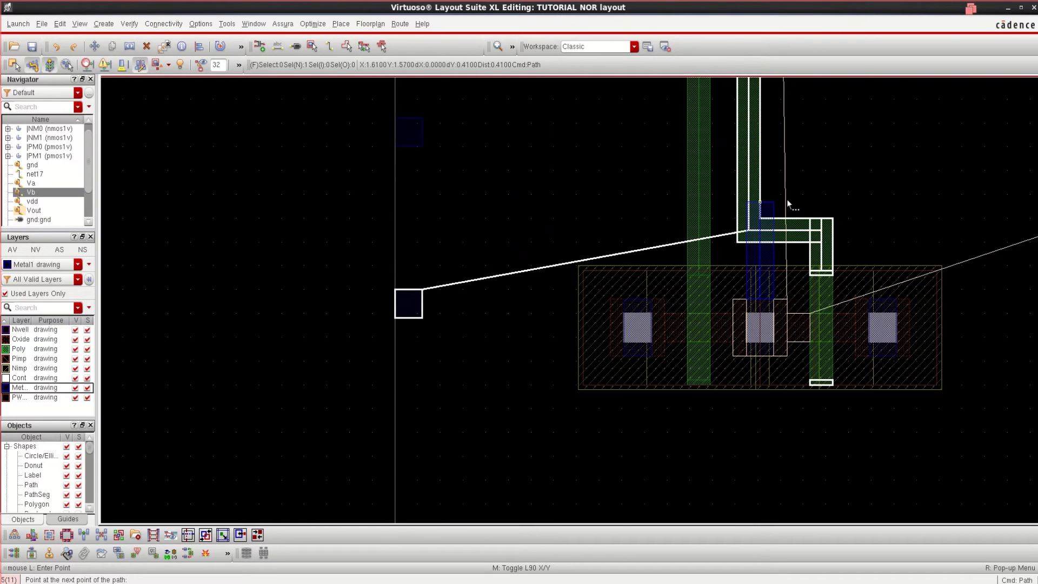
scroll(795, 189, up, 2)
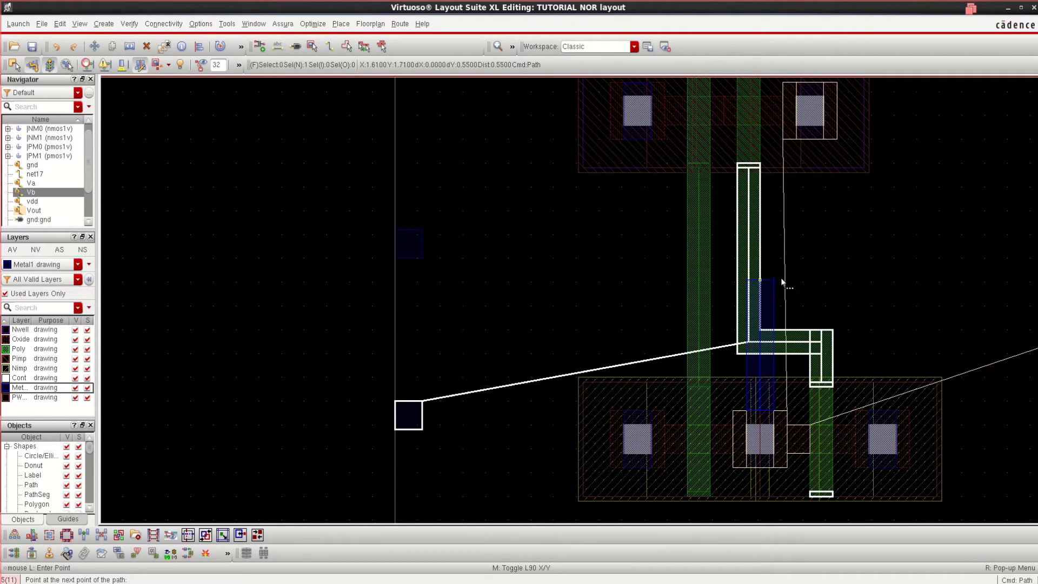
click(770, 224)
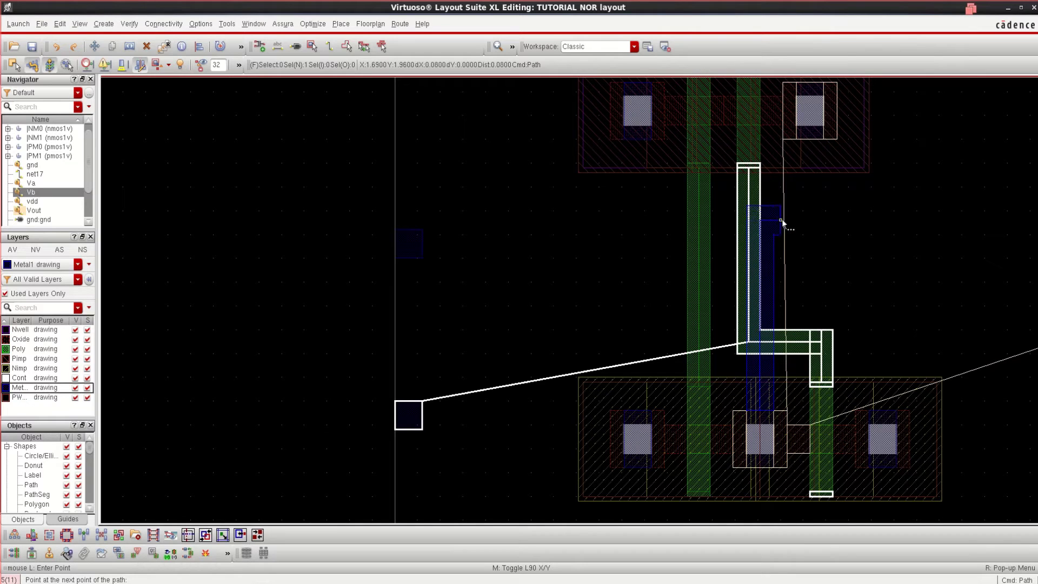
double_click(818, 221)
Draw a vertical Metal1 path about 0.40 long from the right PMOS contact down onto the L-shaped Metal1 path's end
ctrl+scroll(854, 208, up, 2)
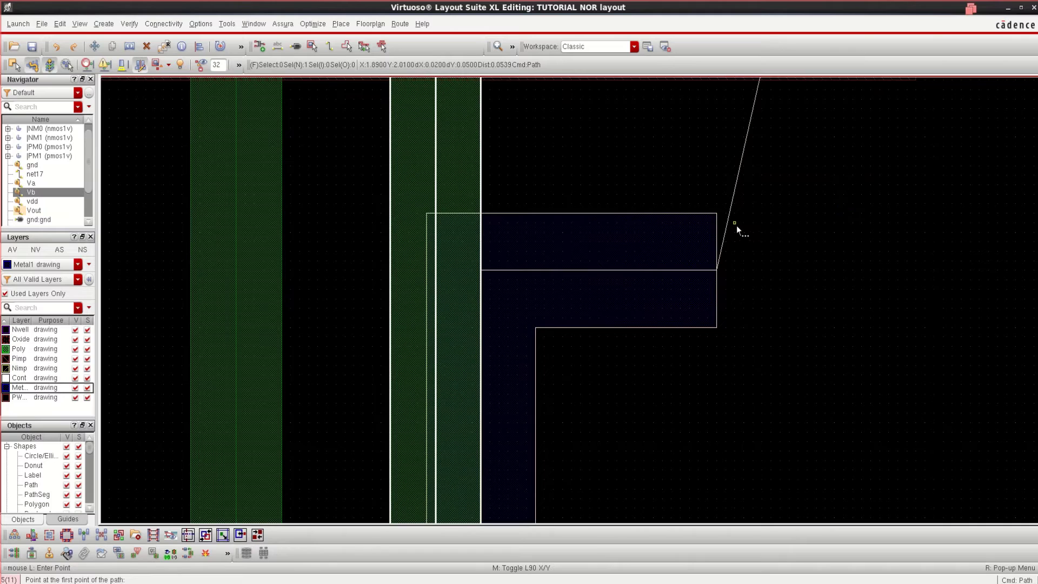
ctrl+scroll(736, 226, down, 2)
scroll(741, 245, up, 1)
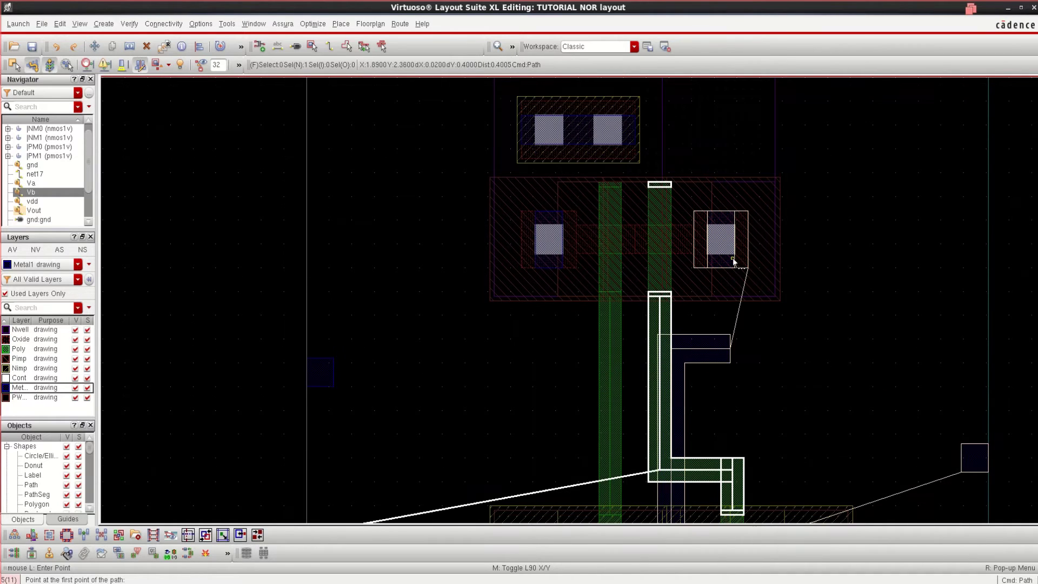
ctrl+scroll(732, 262, up, 1)
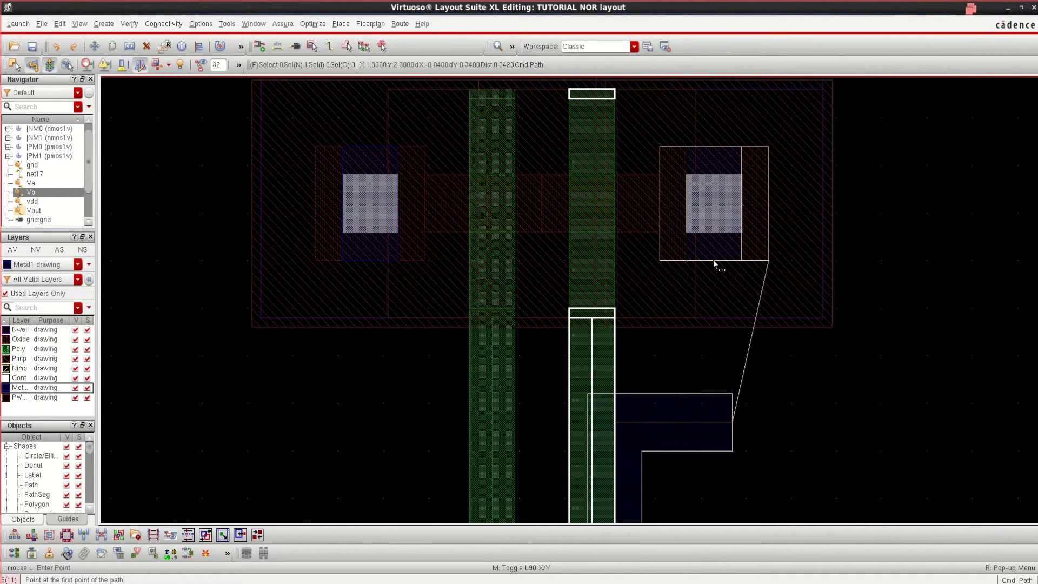
ctrl+scroll(712, 261, up, 1)
click(712, 261)
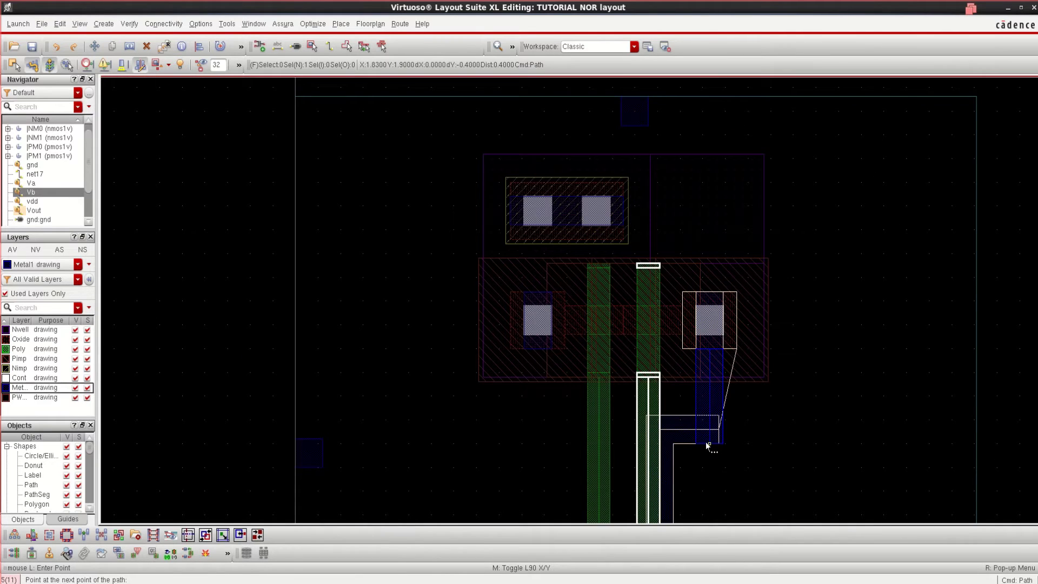
double_click(705, 442)
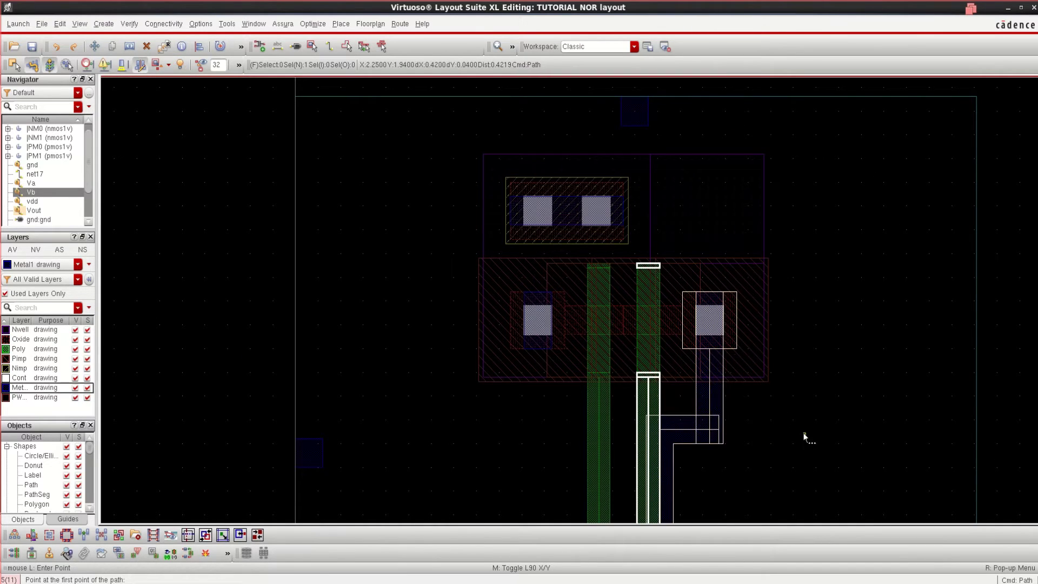
key(Escape)
Move the Vout pin about 0.45 left and 0.45 up, to beside the Metal1 junction
ctrl+scroll(793, 440, down, 1)
ctrl+scroll(777, 500, up, 1)
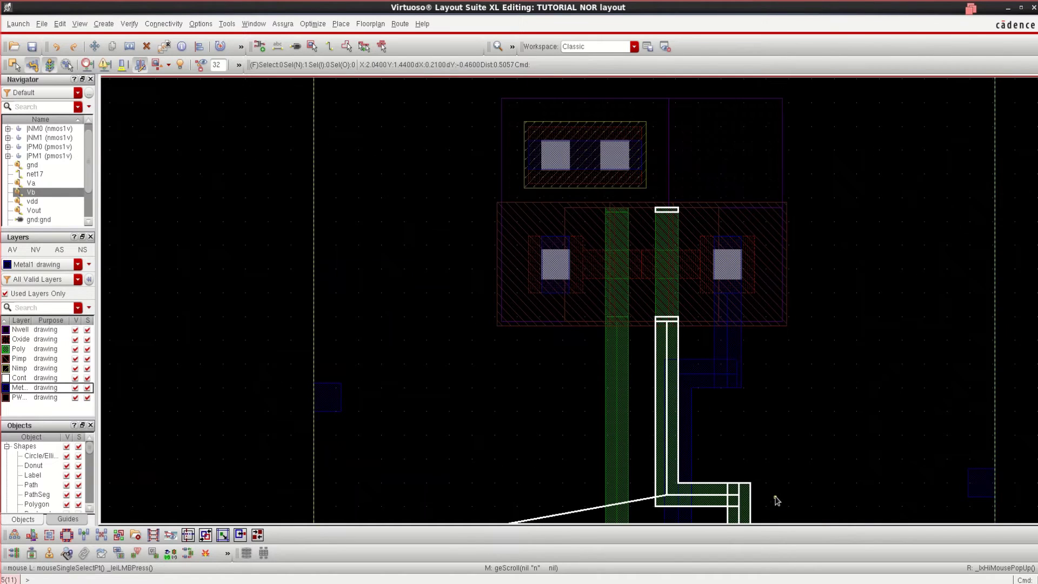
scroll(777, 500, down, 2)
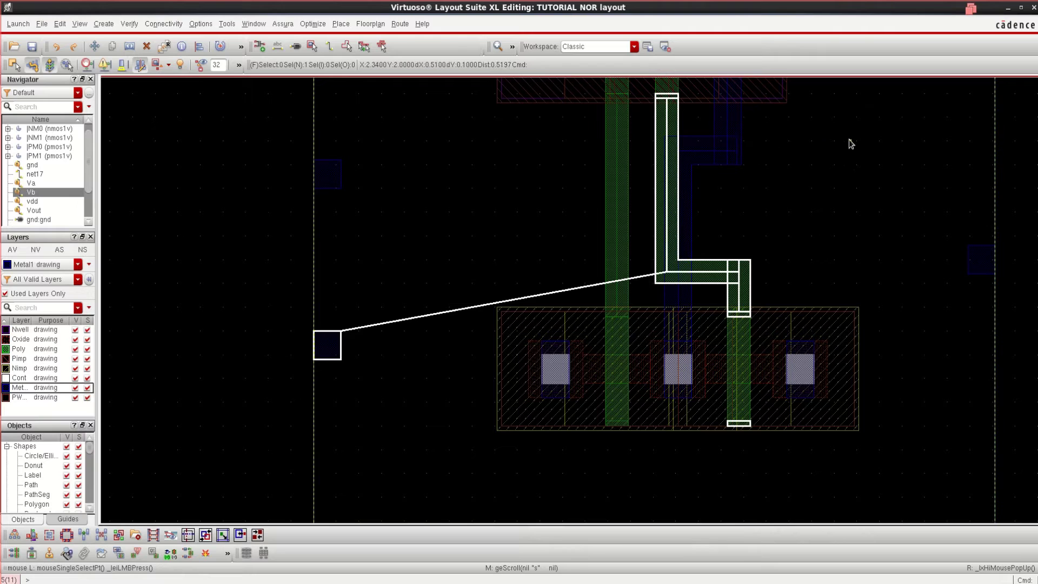
scroll(823, 174, up, 1)
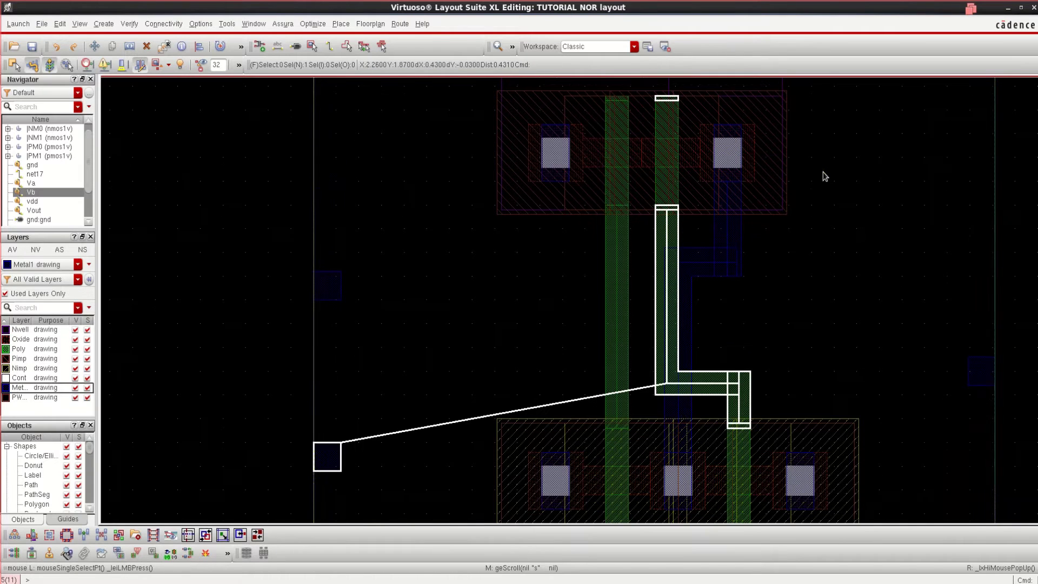
click(975, 372)
drag(982, 357, 882, 261)
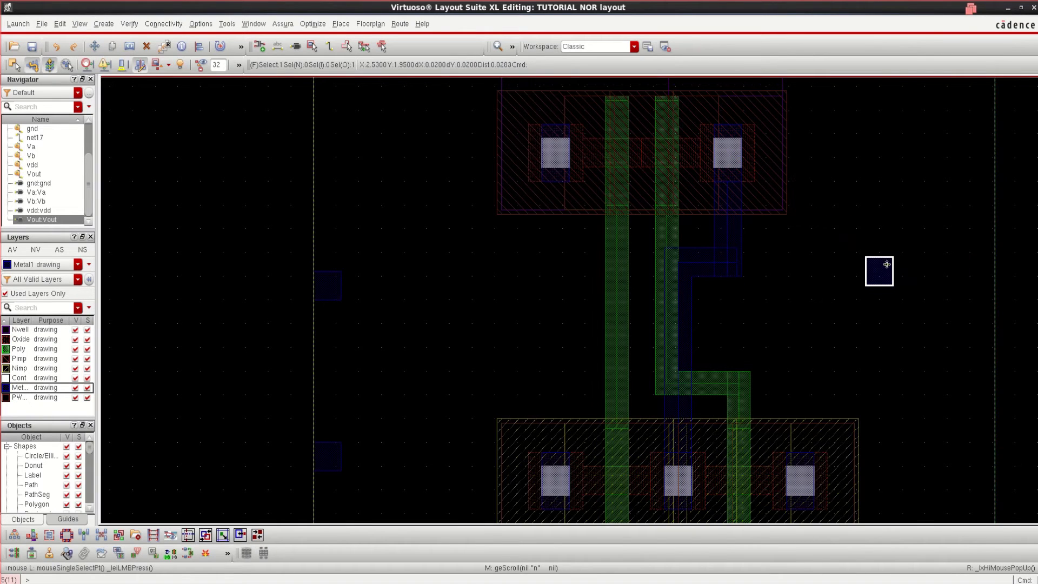
scroll(884, 281, up, 2)
ctrl+scroll(868, 382, up, 2)
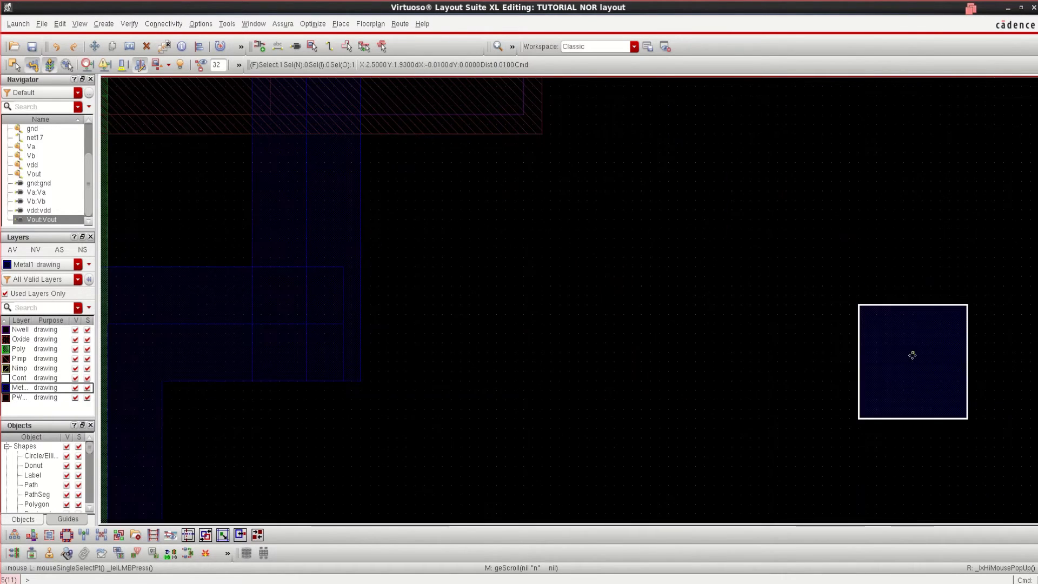
drag(913, 355, 913, 349)
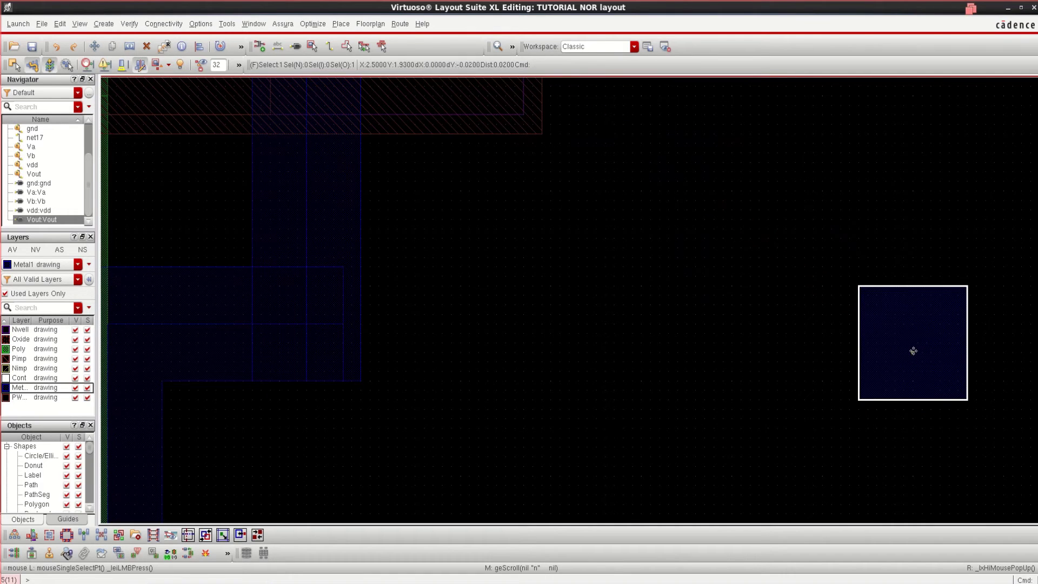
Draw a horizontal Metal1 path about 0.73 long from the Vout pin to the output junction and shift it up about 0.03 onto the L's arm
key(p)
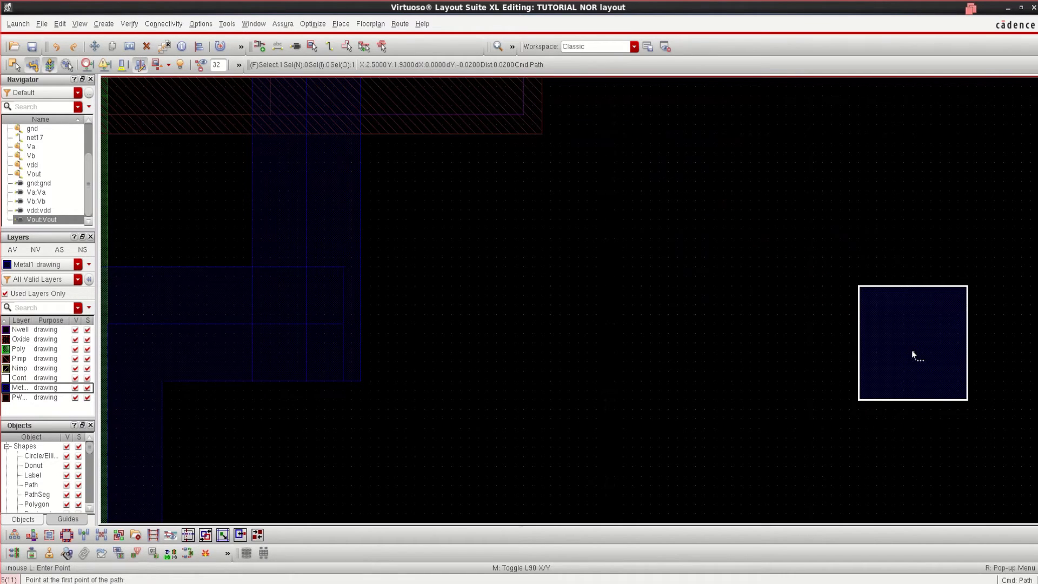
click(912, 352)
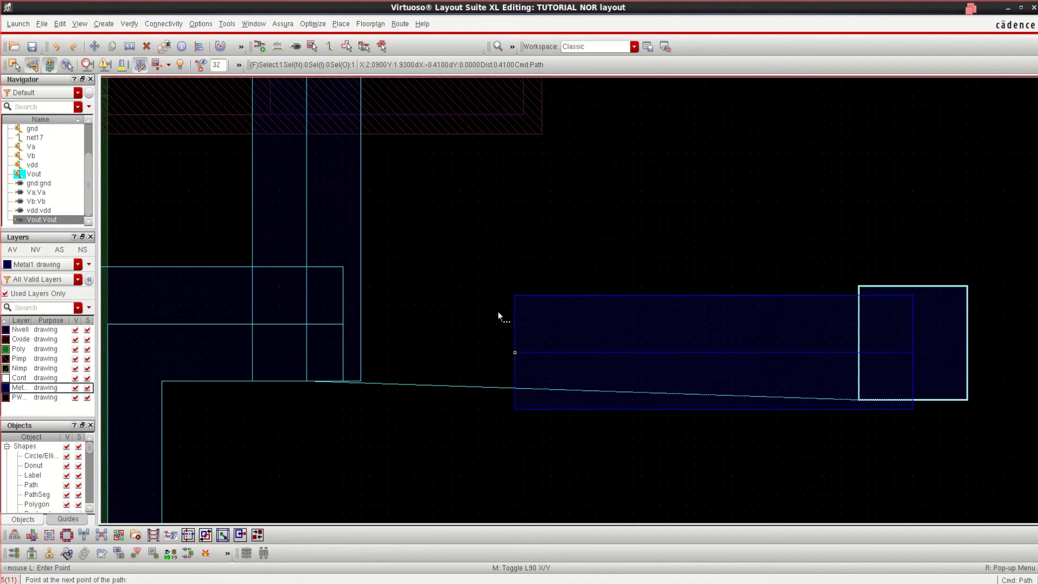
double_click(252, 274)
key(Escape)
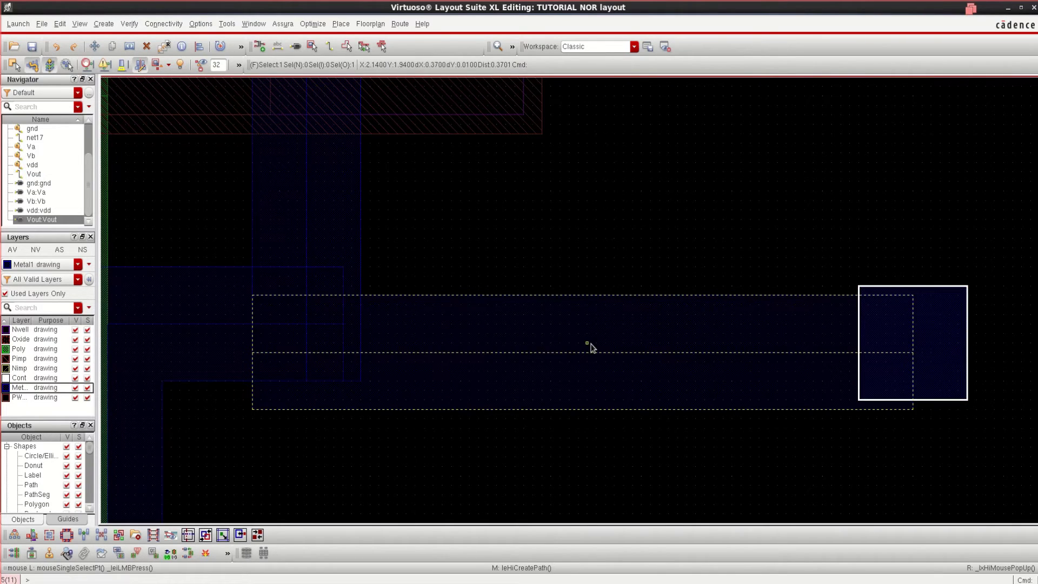
click(588, 342)
drag(590, 336, 587, 314)
Move the Vout pin up about 0.02 in total so it lines up with the end of the horizontal Metal1 path
click(950, 349)
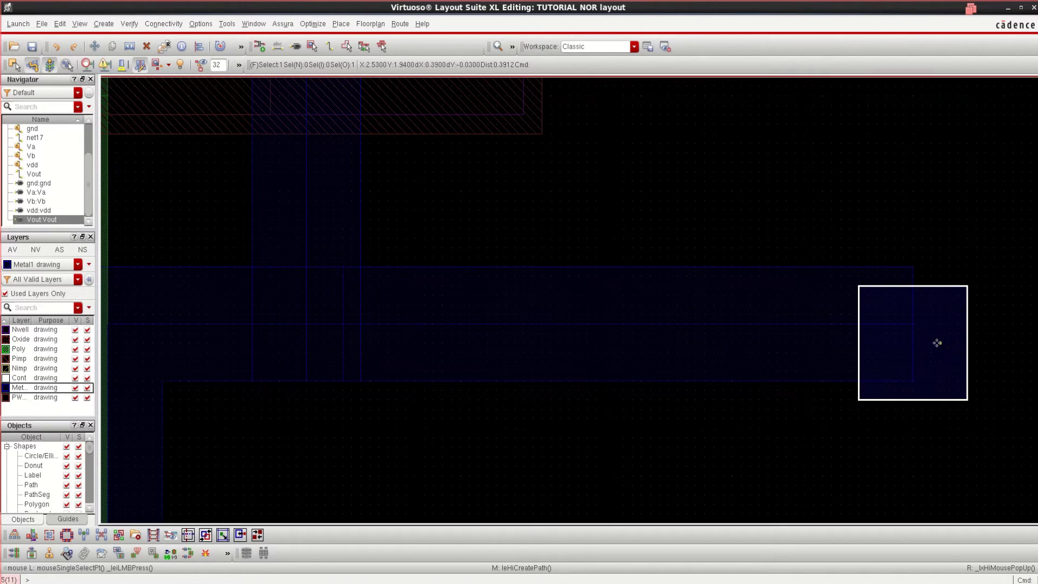
key(m)
click(933, 317)
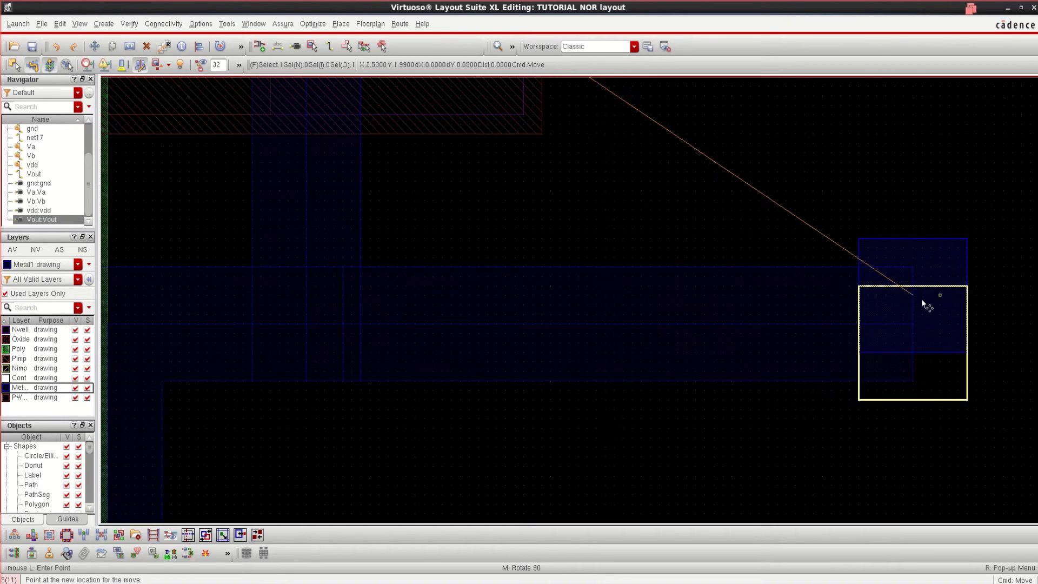
click(938, 314)
click(914, 294)
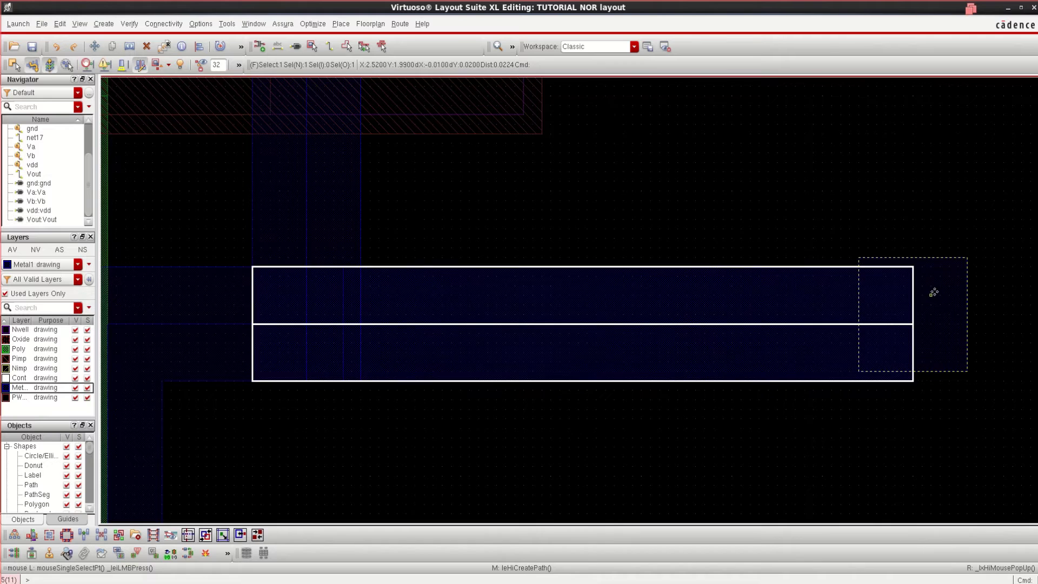
click(933, 292)
drag(933, 295, 932, 303)
click(913, 435)
Move the L-shaped Vb Poly path straight up by about 0.17
key(f)
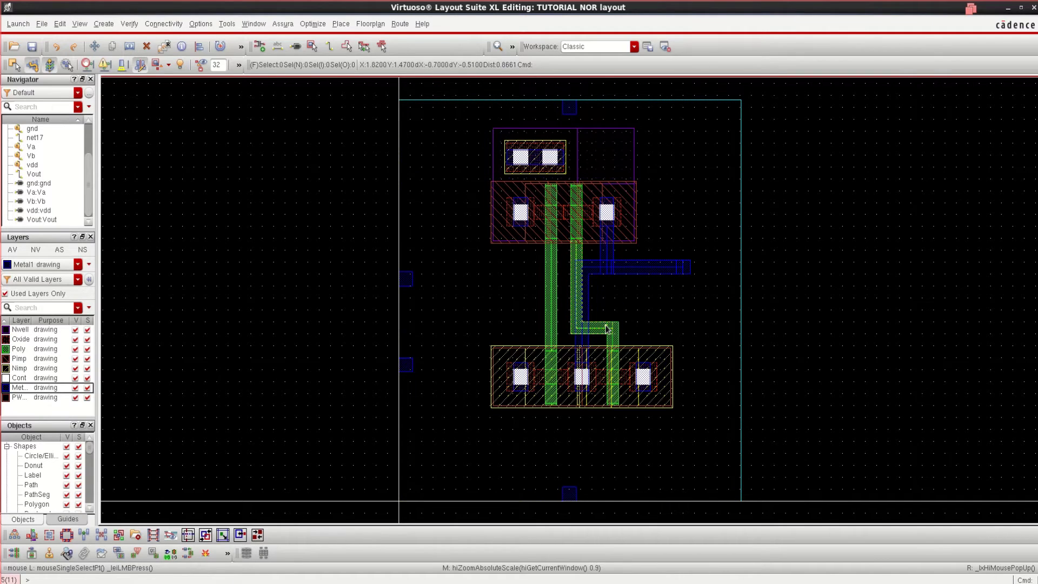
click(607, 328)
key(m)
click(597, 327)
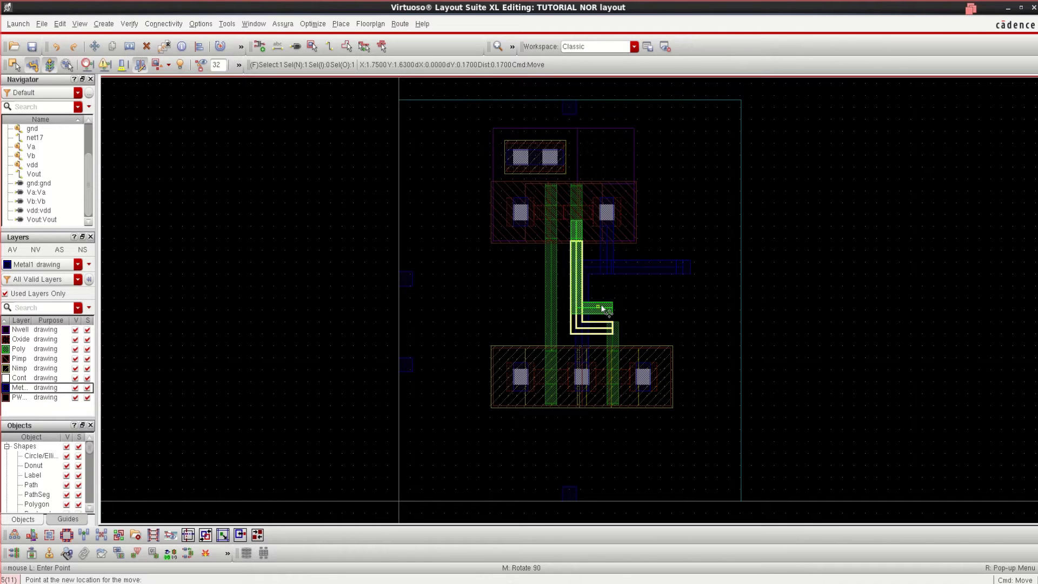
click(603, 309)
click(665, 324)
Stretch the upper end of the short Vb Poly path up by about 0.17 to meet the L-shaped Poly path
ctrl+scroll(632, 330, up, 1)
ctrl+scroll(632, 334, up, 1)
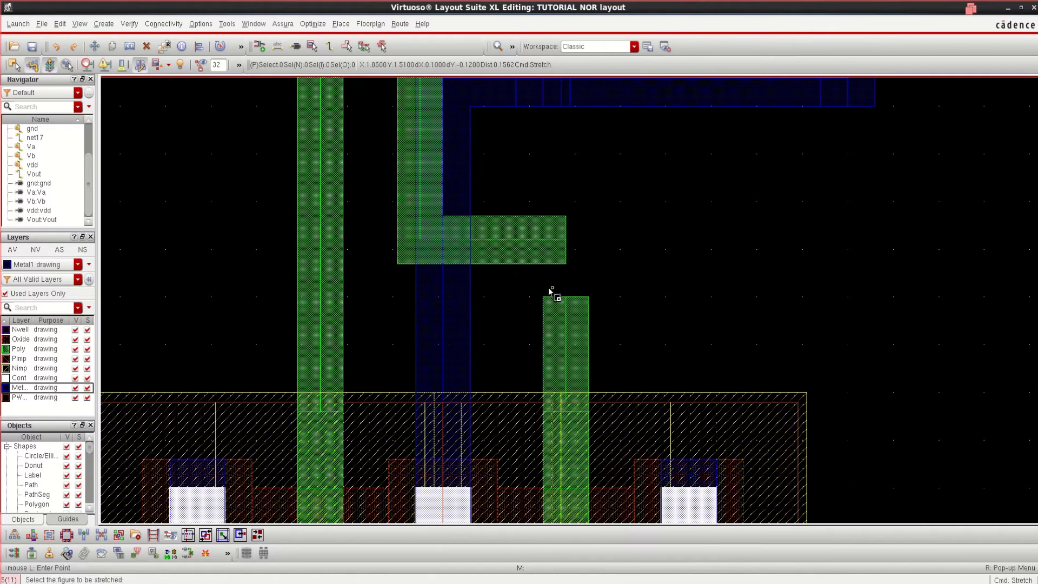
drag(524, 282, 630, 325)
key(s)
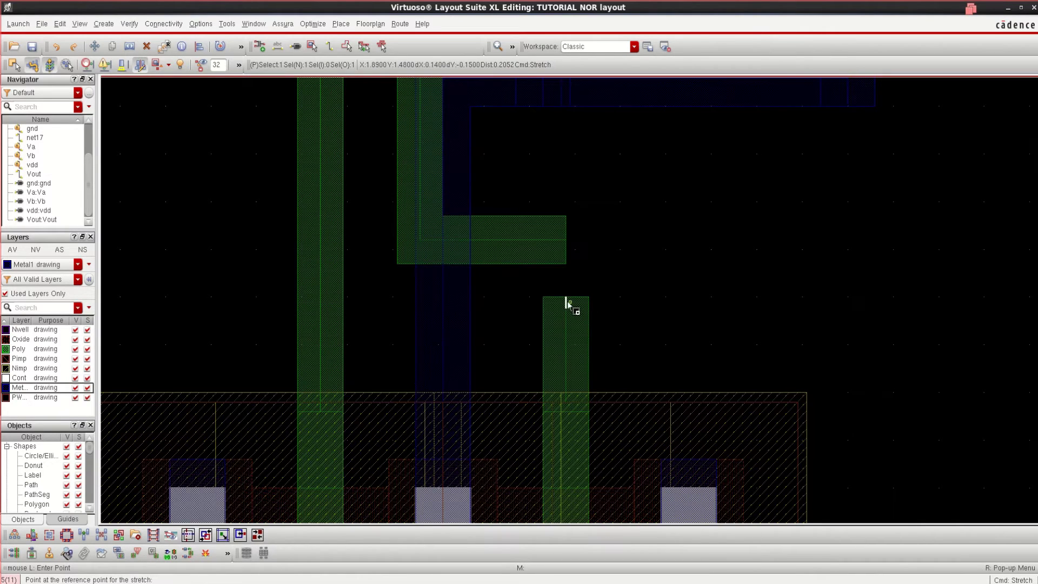
click(567, 300)
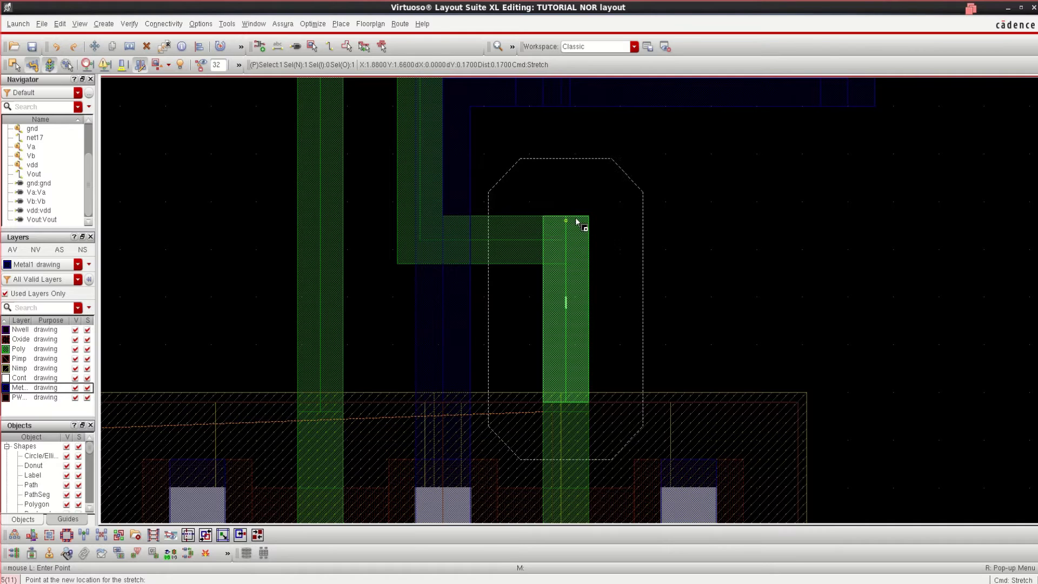
click(577, 221)
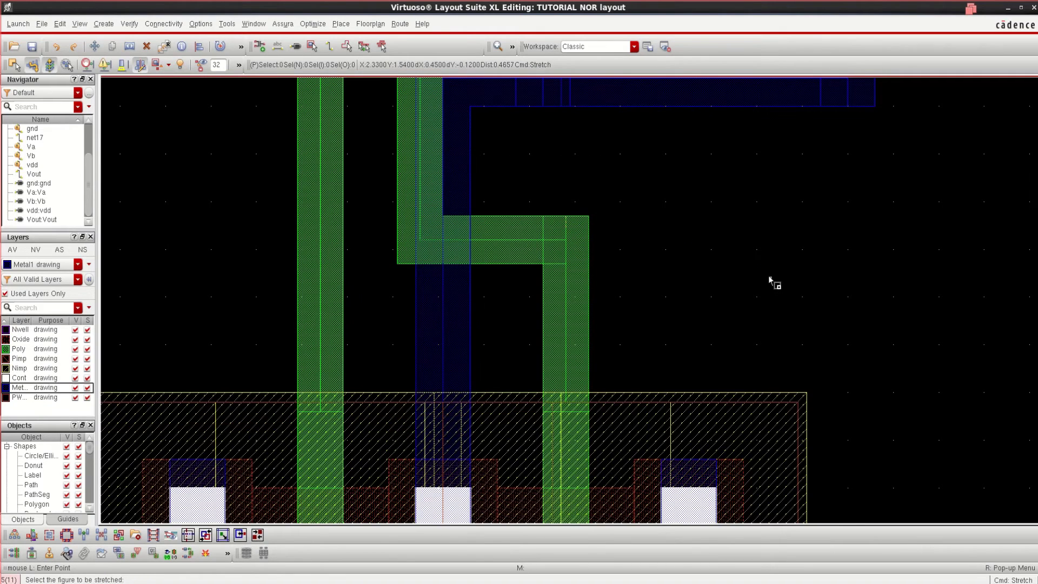
Place a rotated M1_POv via against the left edge of the Va Poly path, between the PMOS and NMOS pairs
ctrl+scroll(760, 291, down, 1)
ctrl+scroll(703, 285, down, 1)
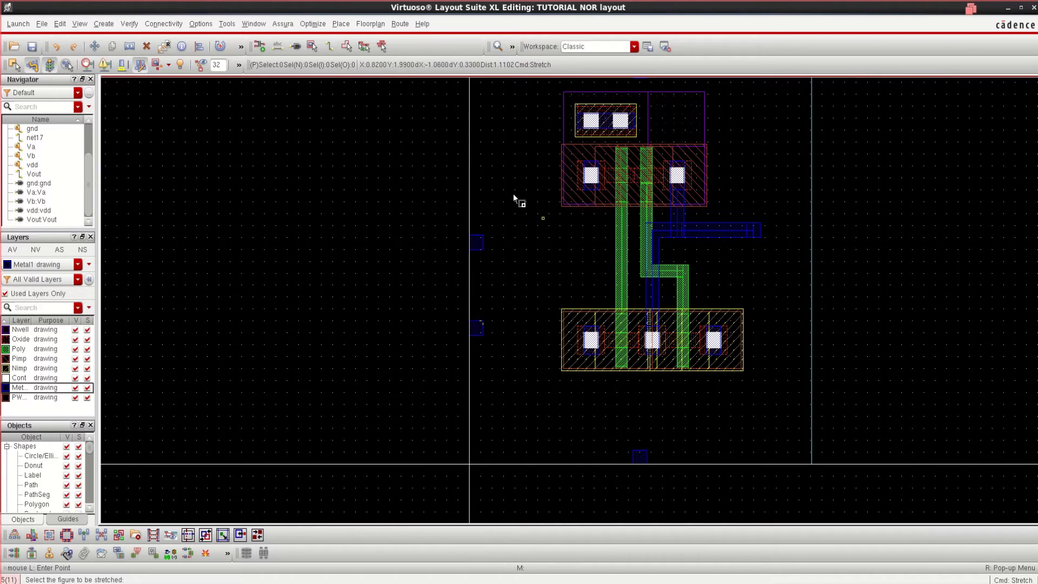
click(106, 25)
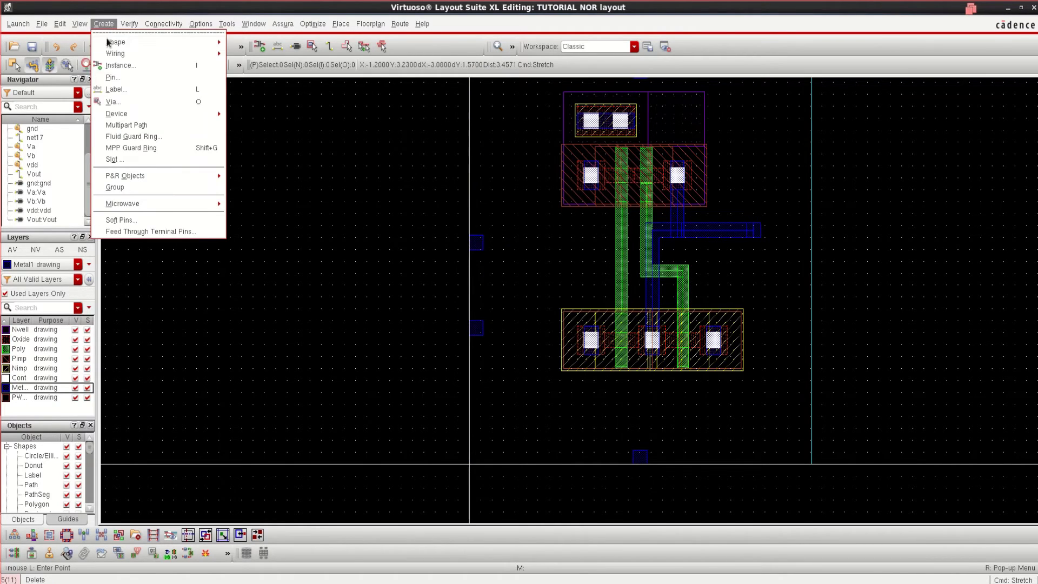
click(137, 101)
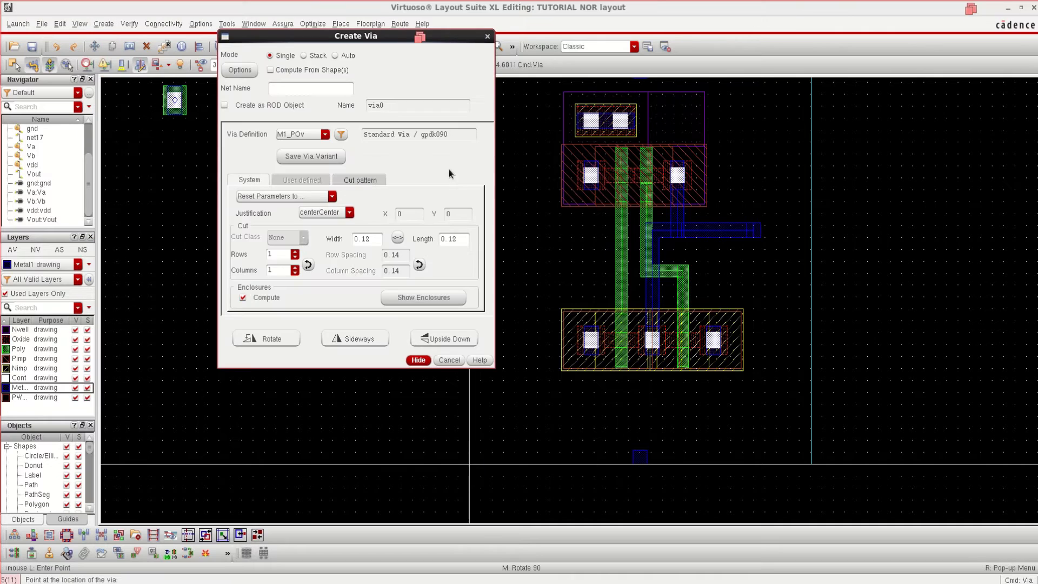
click(271, 339)
click(417, 360)
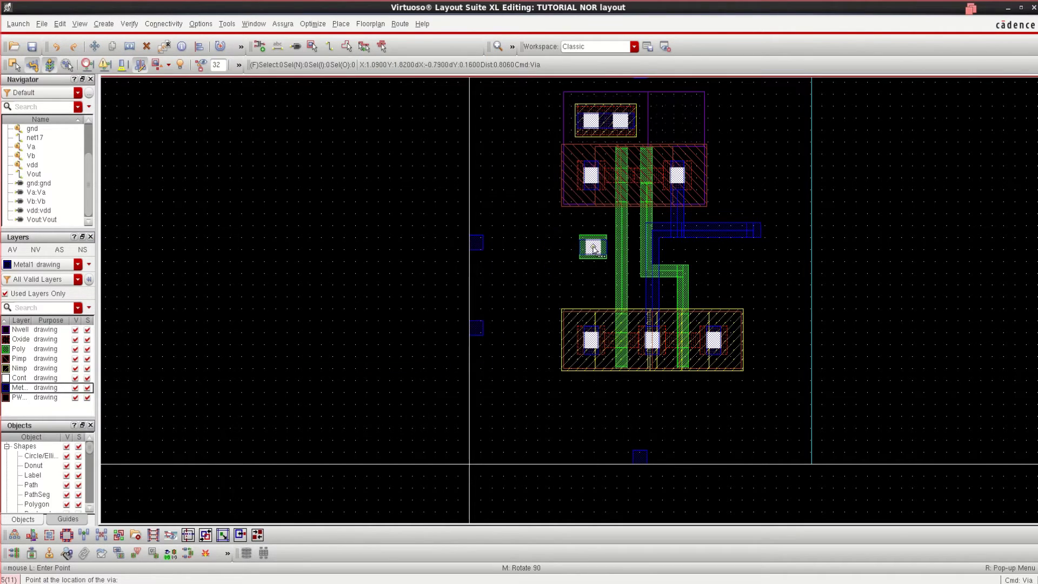
scroll(593, 248, up, 4)
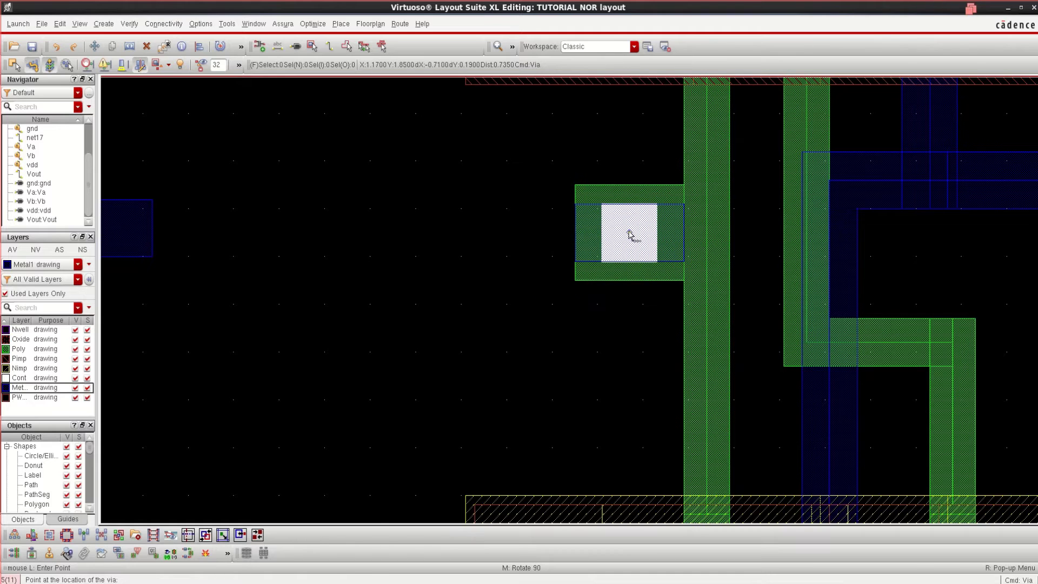
click(629, 234)
key(Escape)
key(f)
scroll(286, 261, up, 2)
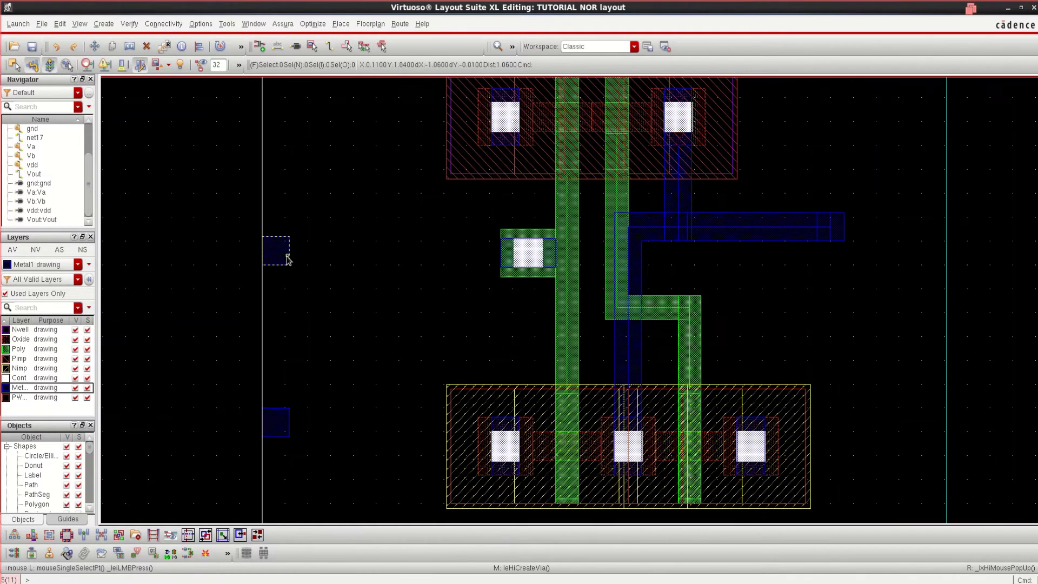
Move the Va pin from the cell boundary to just left of the M1_POv via on the Va Poly path
click(284, 251)
drag(282, 250, 397, 243)
scroll(456, 262, up, 4)
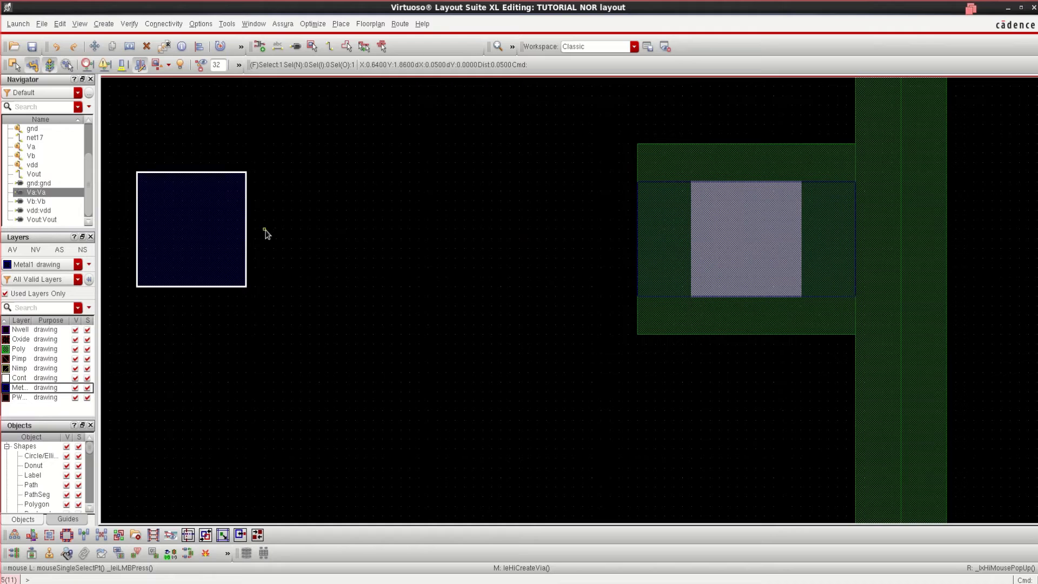
Draw a horizontal Metal1 path from the centre of the Va pin to the right edge of the Va via's contact
key(p)
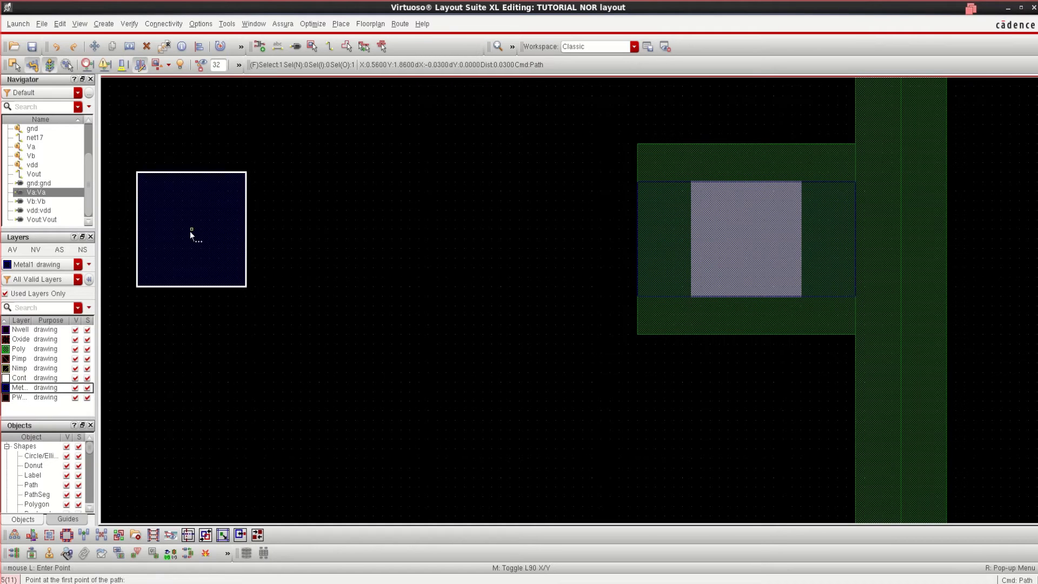
click(192, 230)
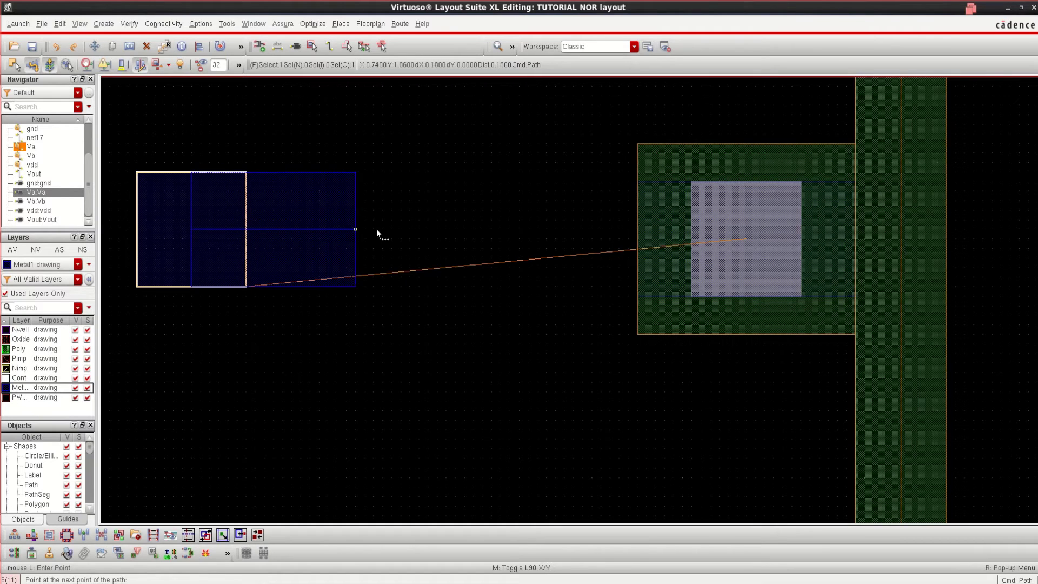
double_click(800, 240)
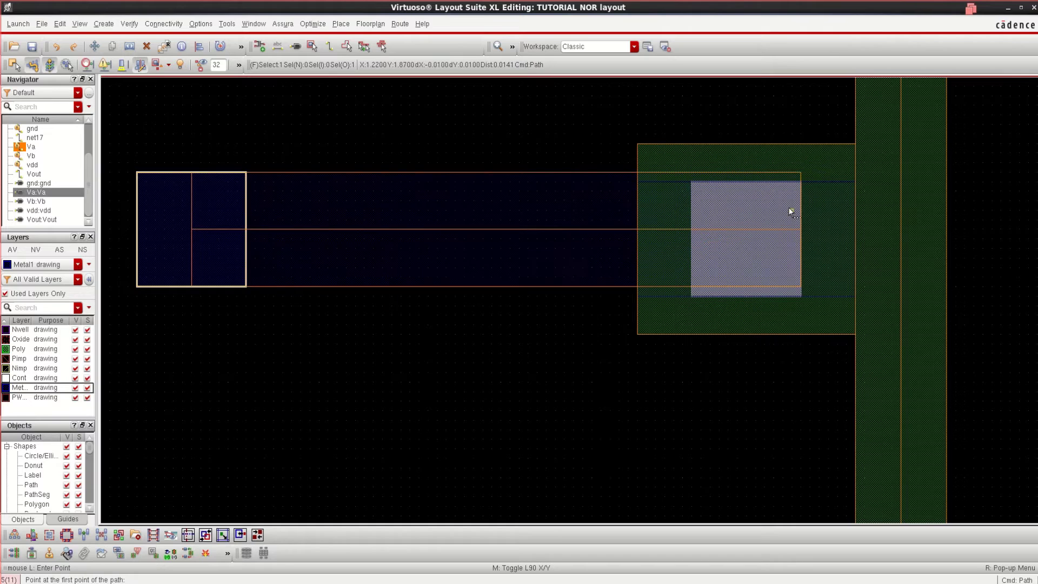
key(Escape)
Move the Va Metal1 path straight down by about 0.01 so it lines up with the via's Metal1
click(261, 225)
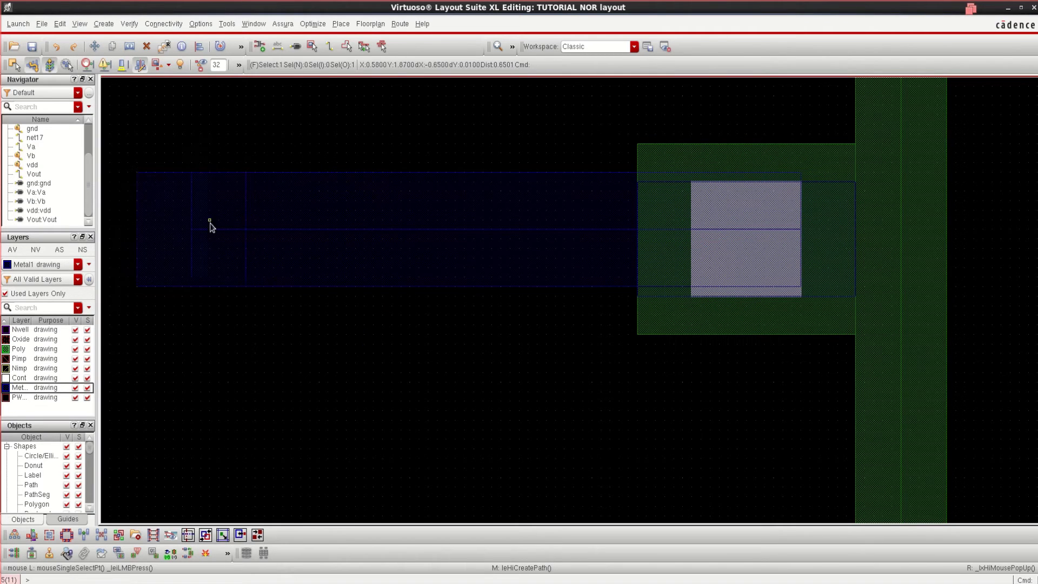
click(510, 225)
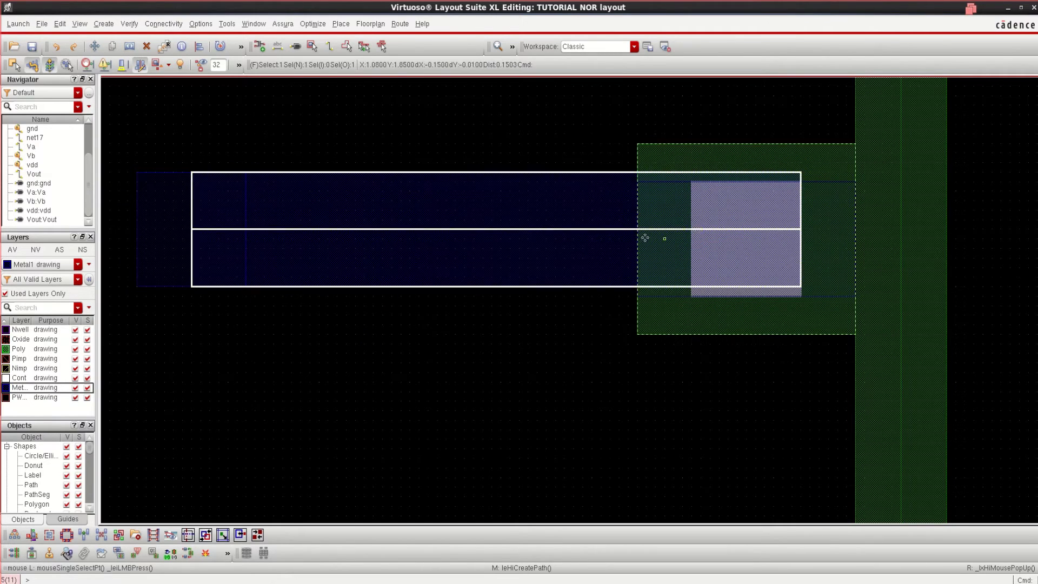
click(151, 212)
click(265, 317)
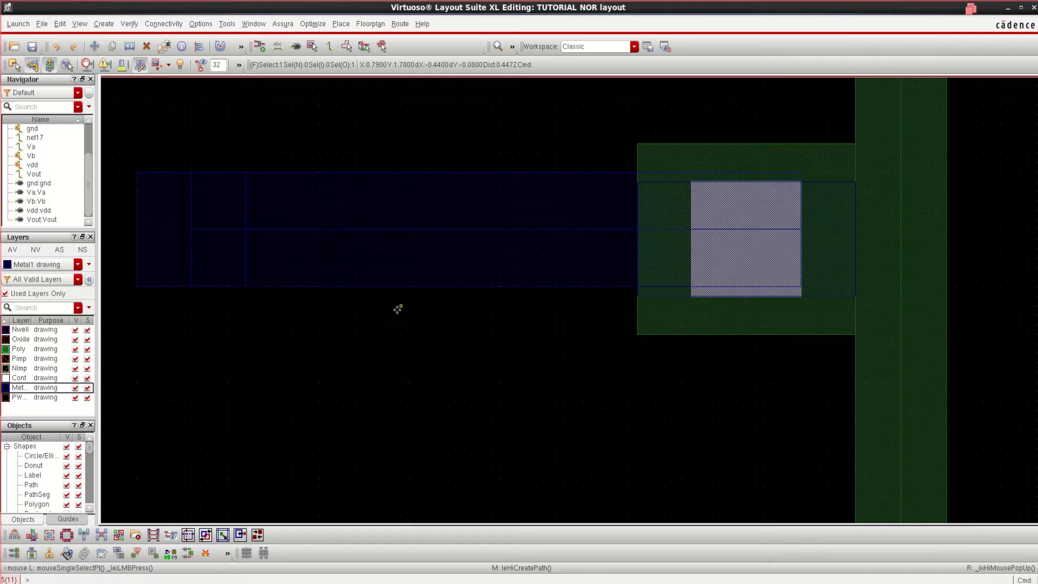
click(453, 236)
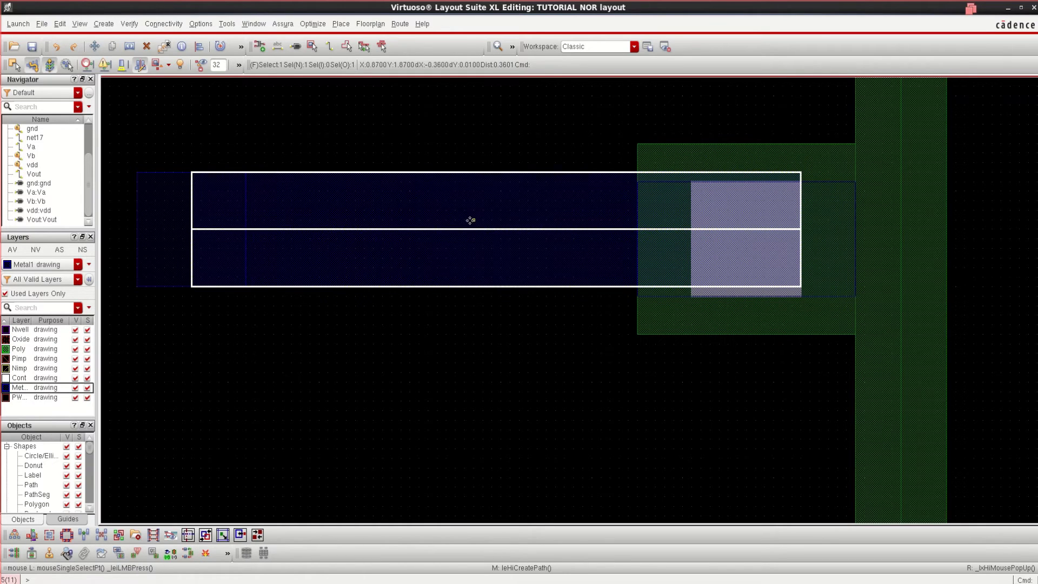
drag(470, 220, 471, 233)
click(418, 316)
Move the Va pin straight down by 0.01 so it aligns with the end of its Metal1 path
click(158, 218)
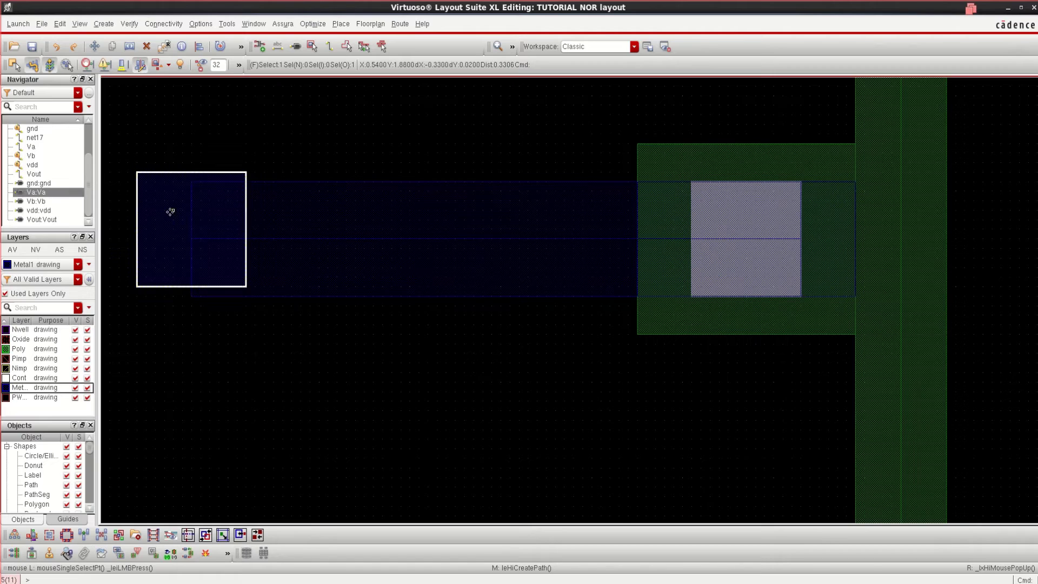
drag(157, 218, 167, 222)
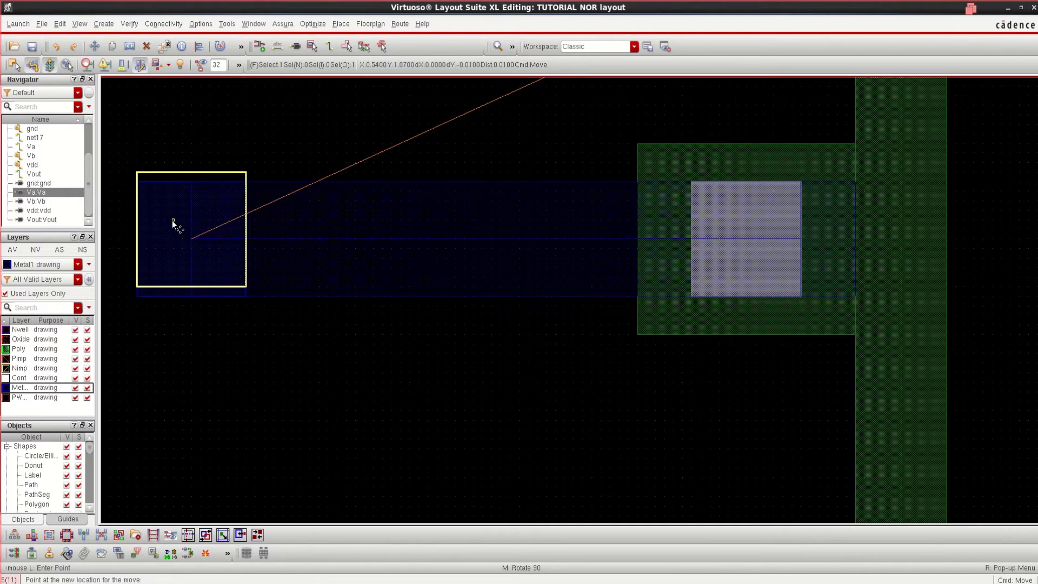
click(172, 222)
click(367, 344)
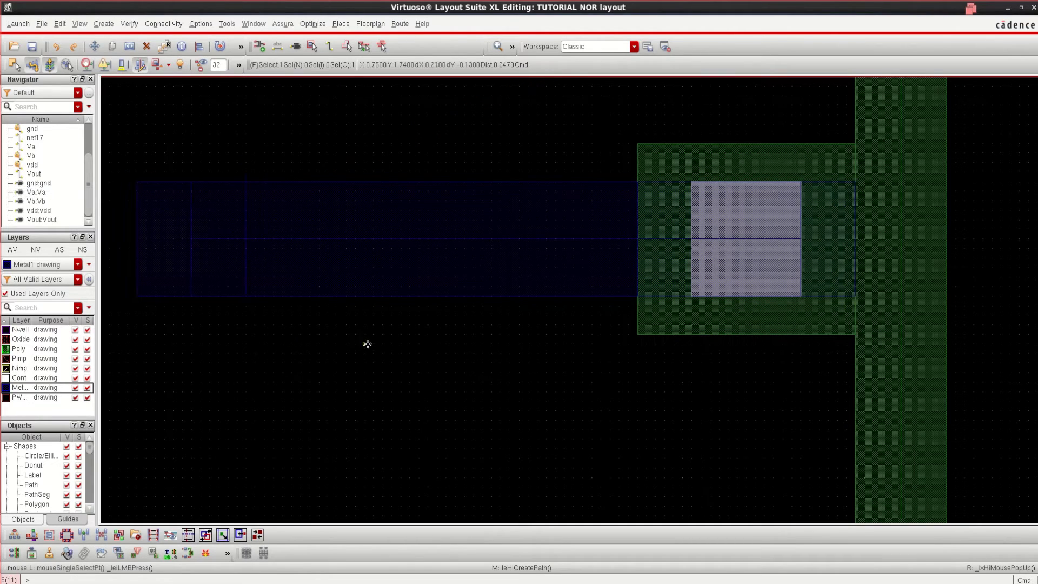
Place an M1_POv via against the right side of the Vb Poly path at its lower bend, above the NMOS pair
key(f)
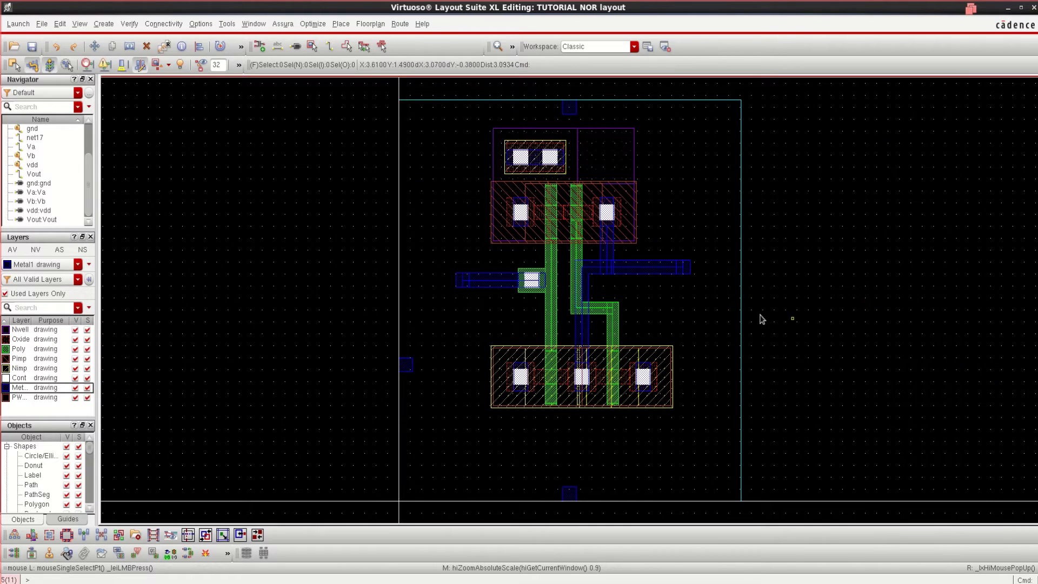
ctrl+scroll(615, 330, up, 2)
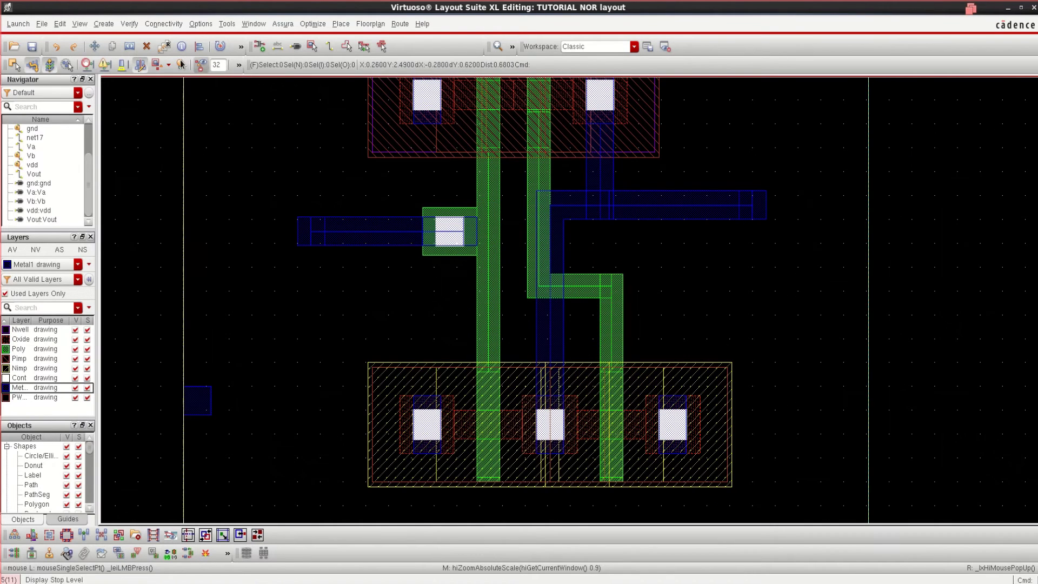
click(104, 24)
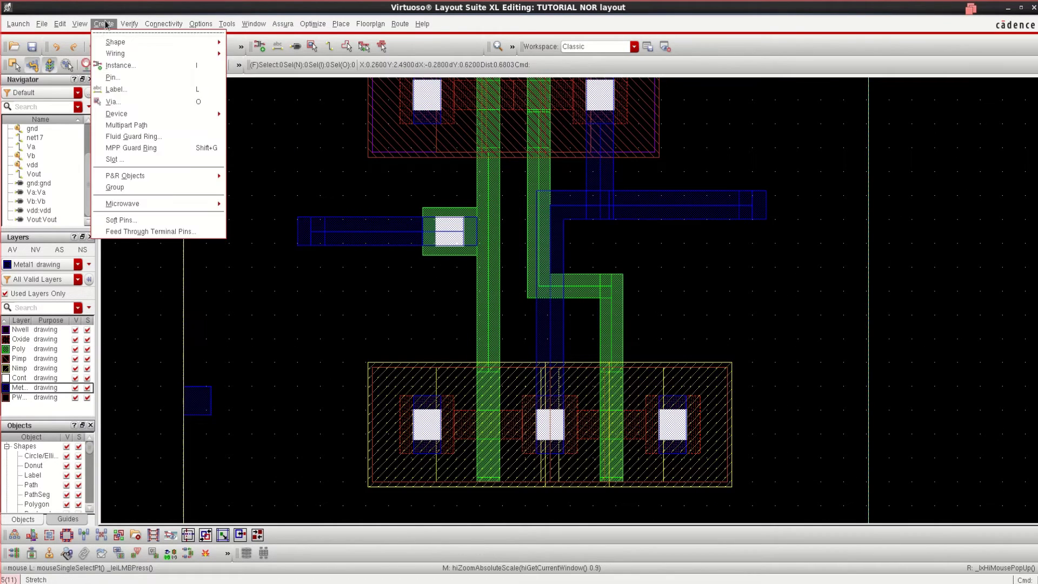
click(141, 101)
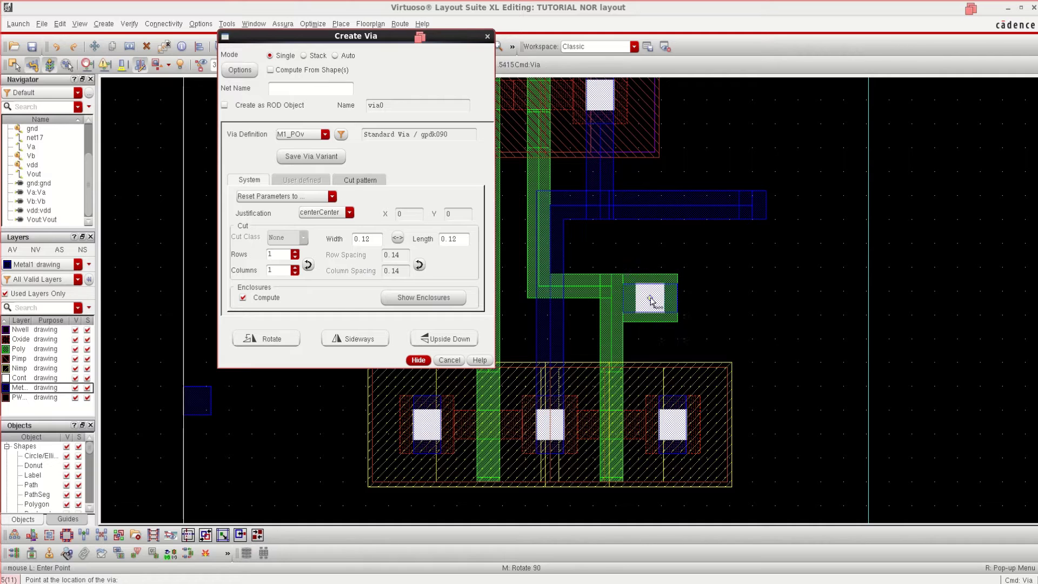
click(650, 299)
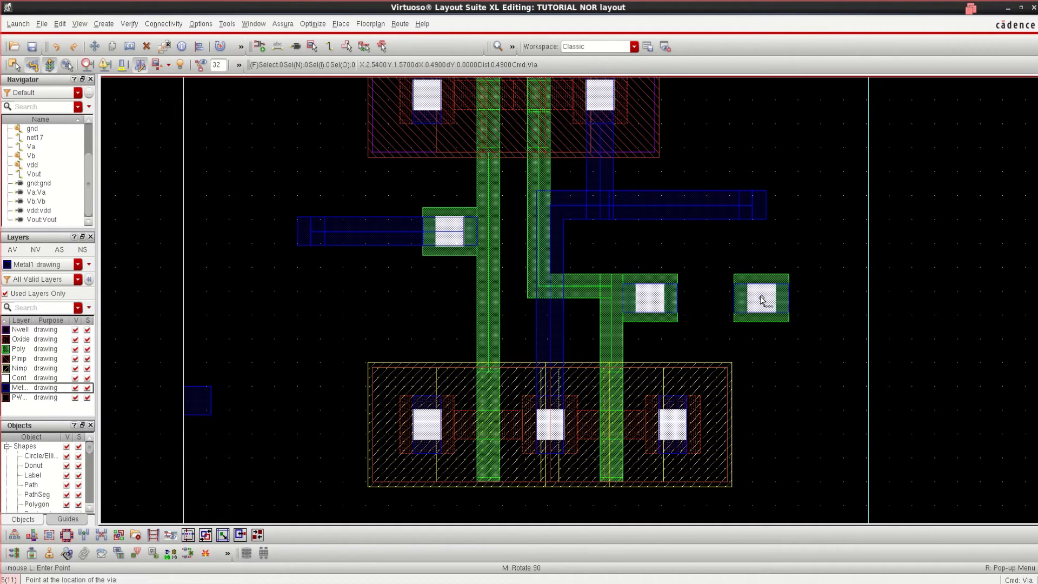
key(Escape)
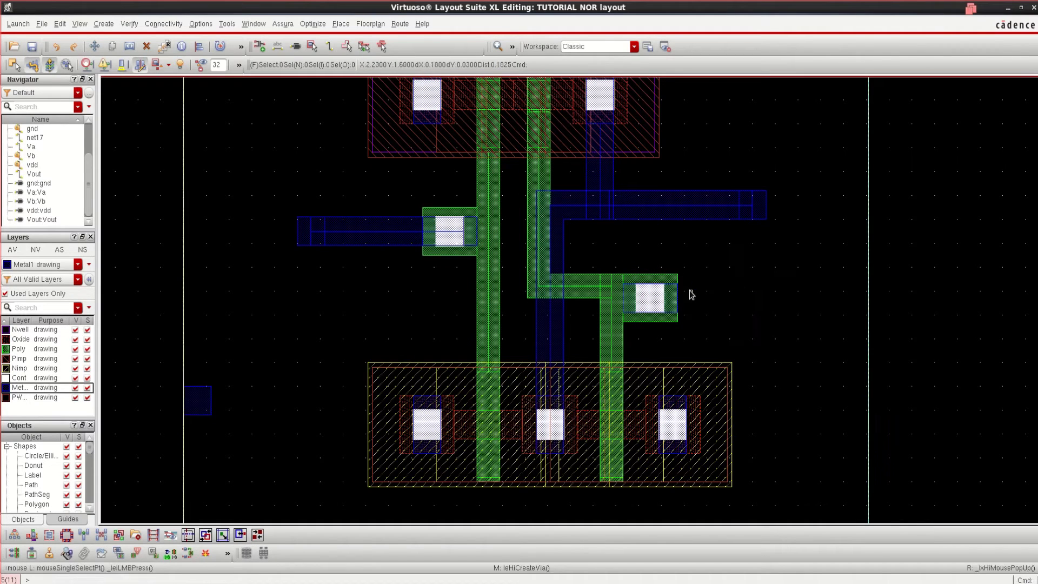
Move the Vb pin from the left cell boundary to the right of the Vb via, level with its contact
click(197, 401)
drag(198, 400, 791, 301)
ctrl+scroll(812, 322, up, 1)
click(959, 324)
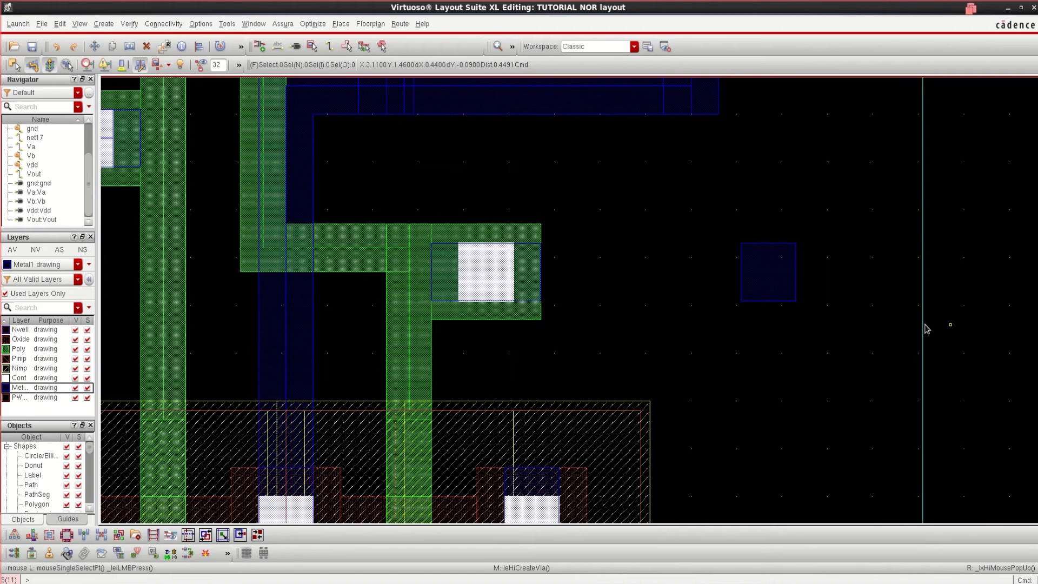
Draw a horizontal Metal1 path from the Vb pin to the left edge of the Vb via's contact
ctrl+scroll(800, 296, up, 1)
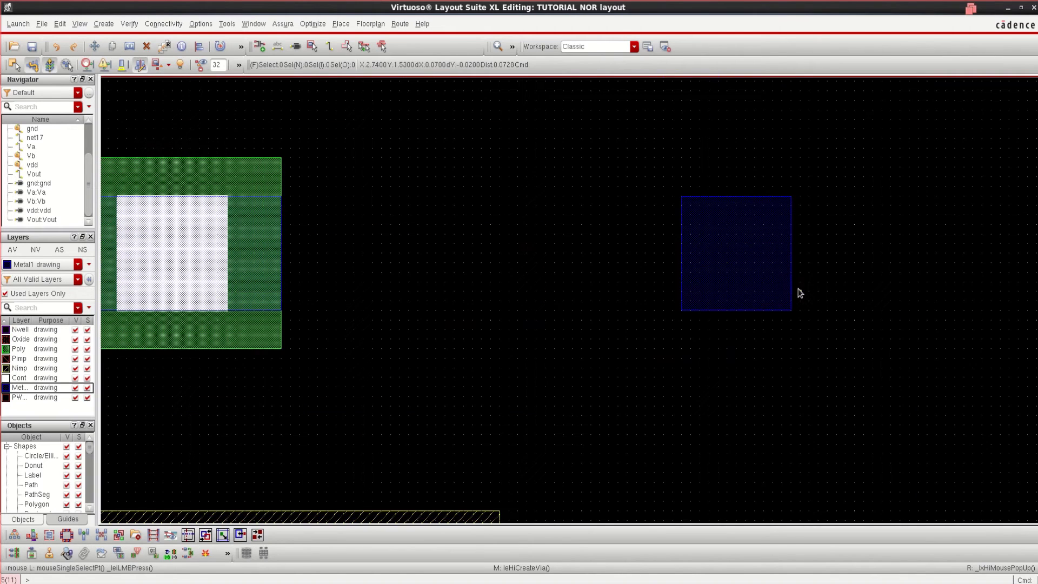
click(766, 272)
key(p)
click(766, 272)
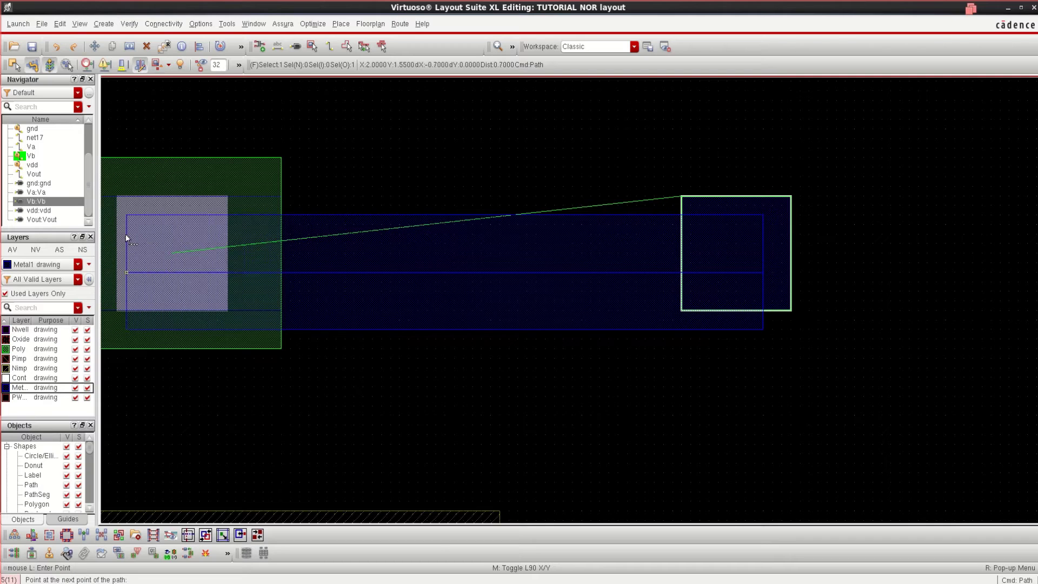
double_click(117, 238)
key(Escape)
Move the Vb Metal1 path straight up by about 0.02 so it lines up with the Vb pin and the via
click(415, 279)
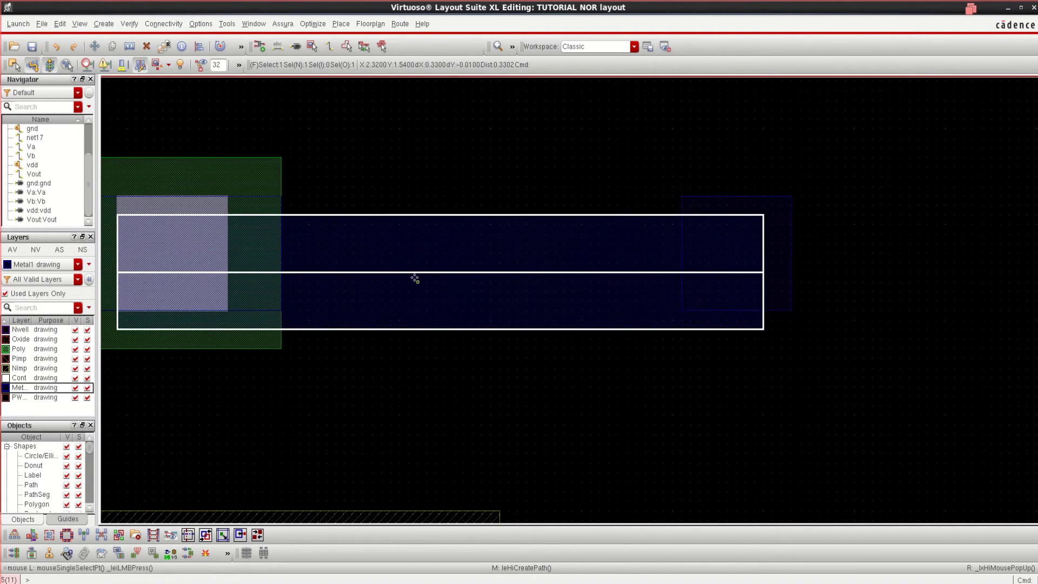
drag(414, 278, 416, 266)
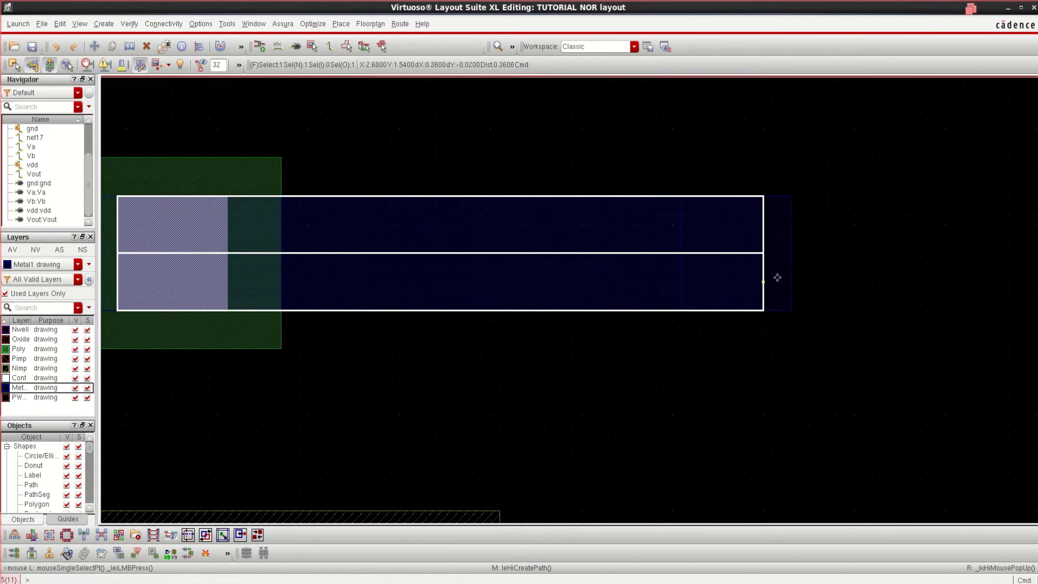
click(861, 286)
key(f)
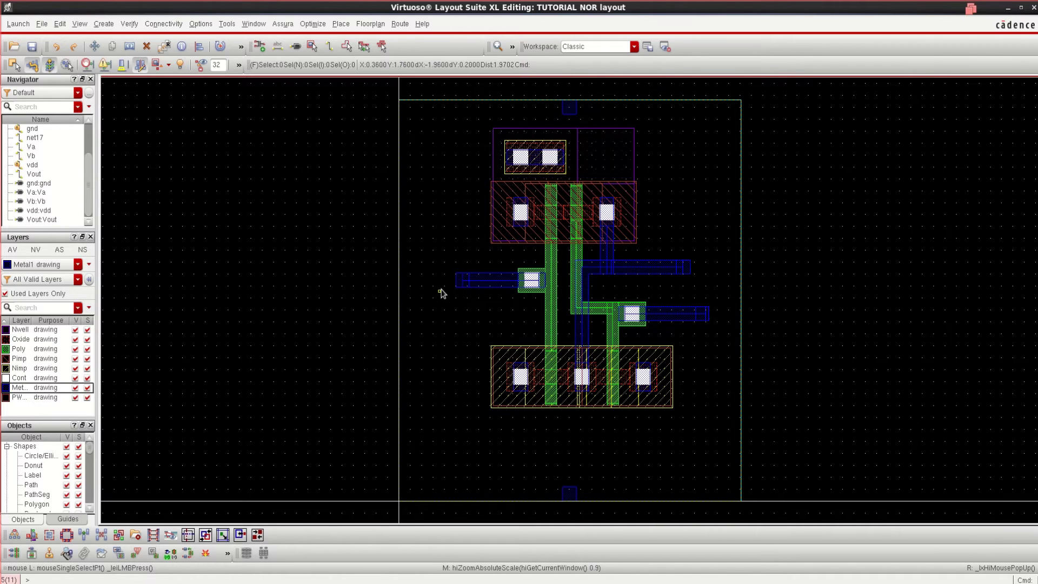
click(465, 280)
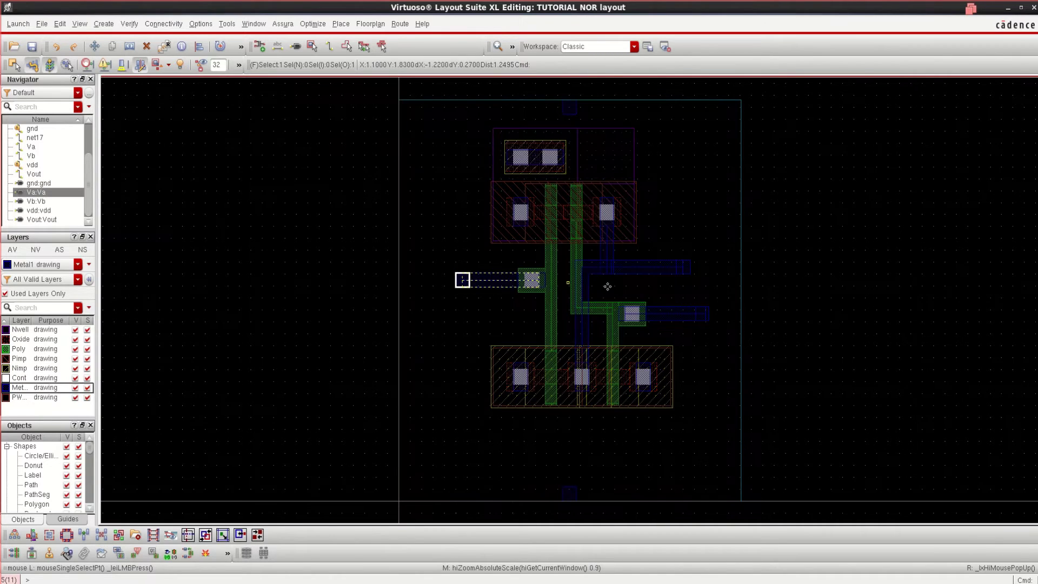
click(704, 317)
click(682, 269)
click(819, 304)
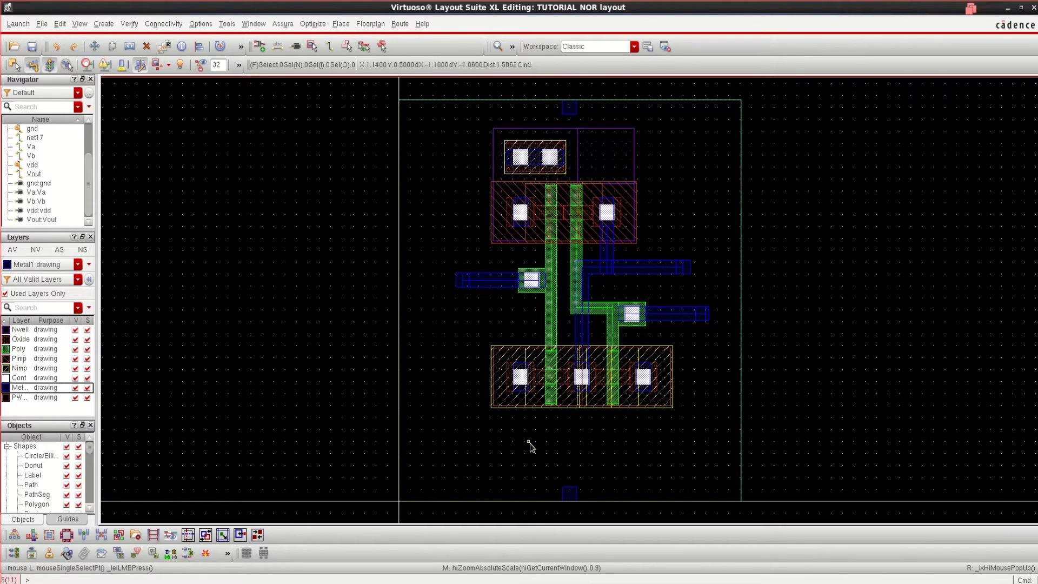
Give the left NMOS transistor NM0 a Detached bodytie with only the Bottom Tap enabled
click(519, 381)
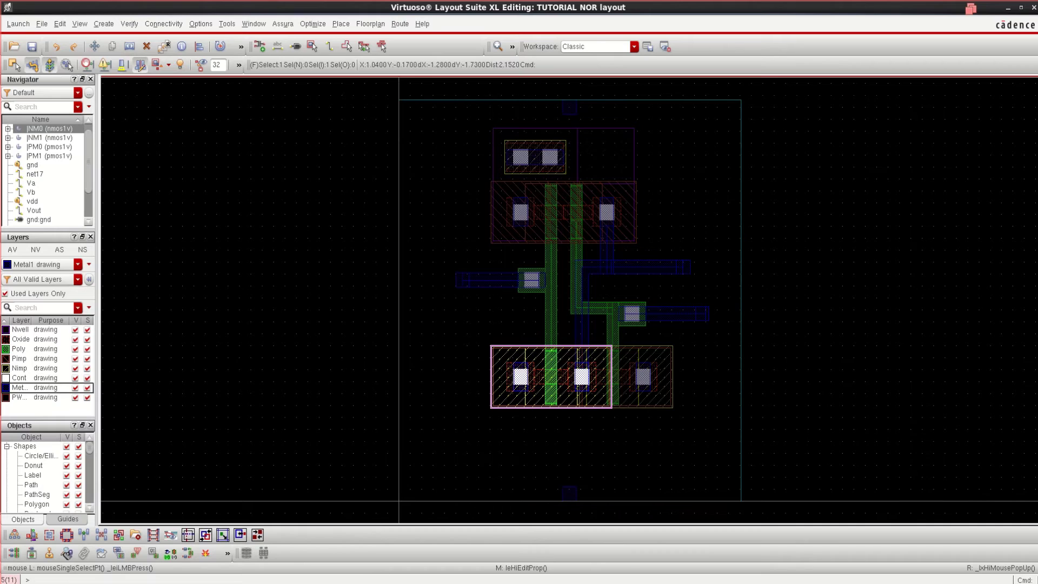
key(q)
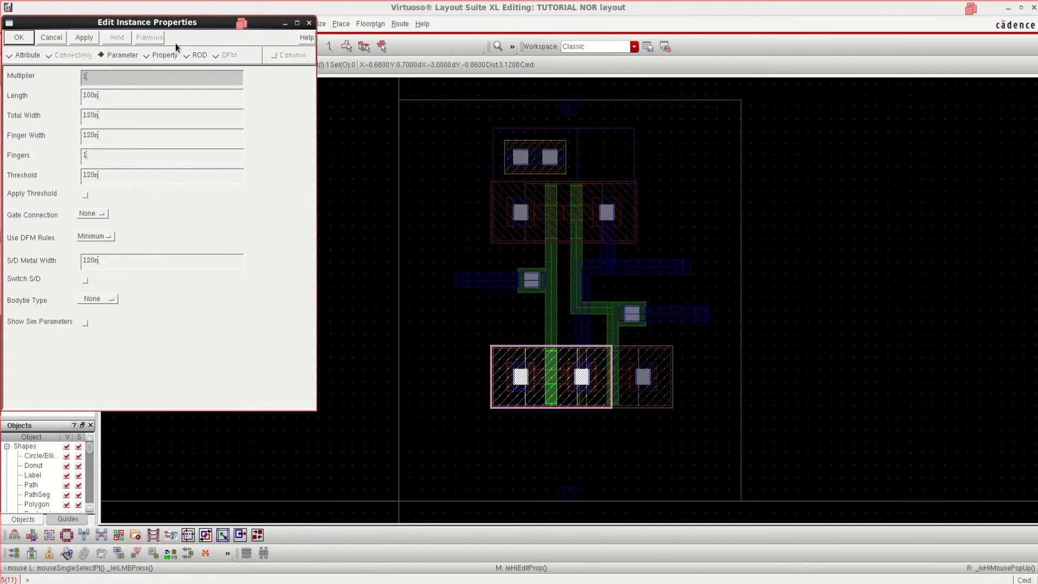
click(309, 24)
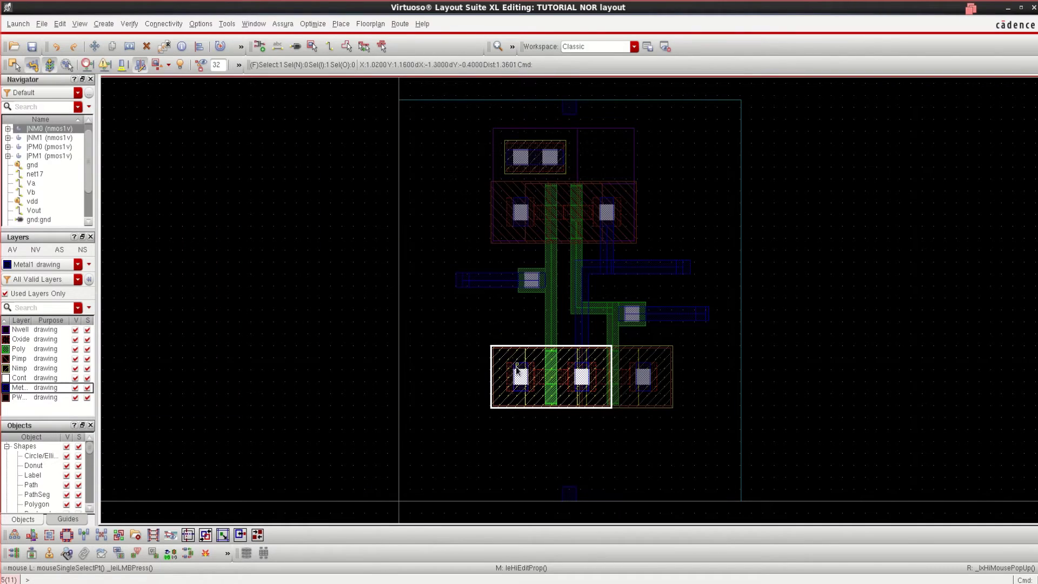
key(q)
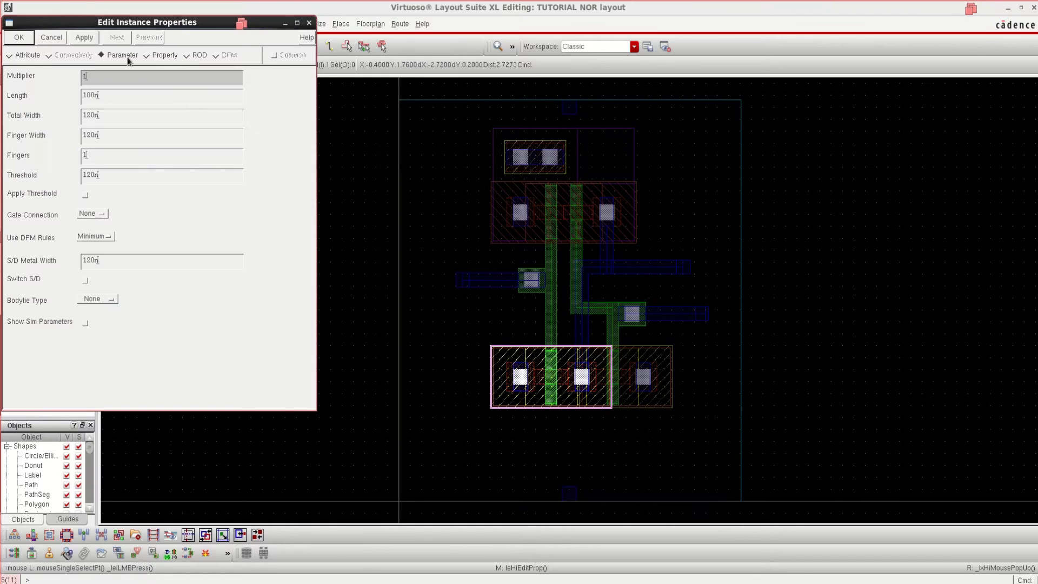
drag(171, 26, 264, 20)
click(205, 293)
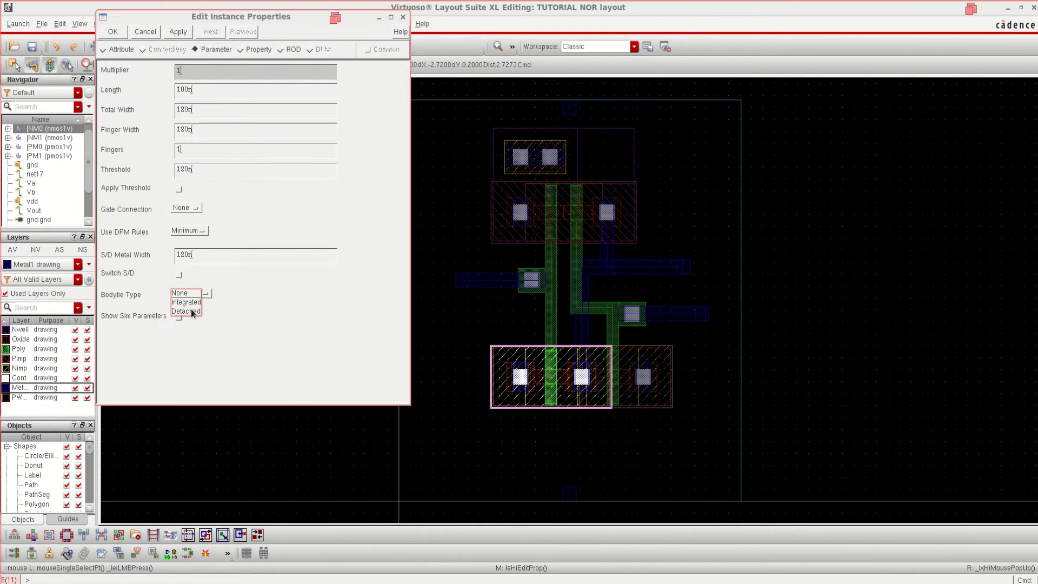
click(189, 310)
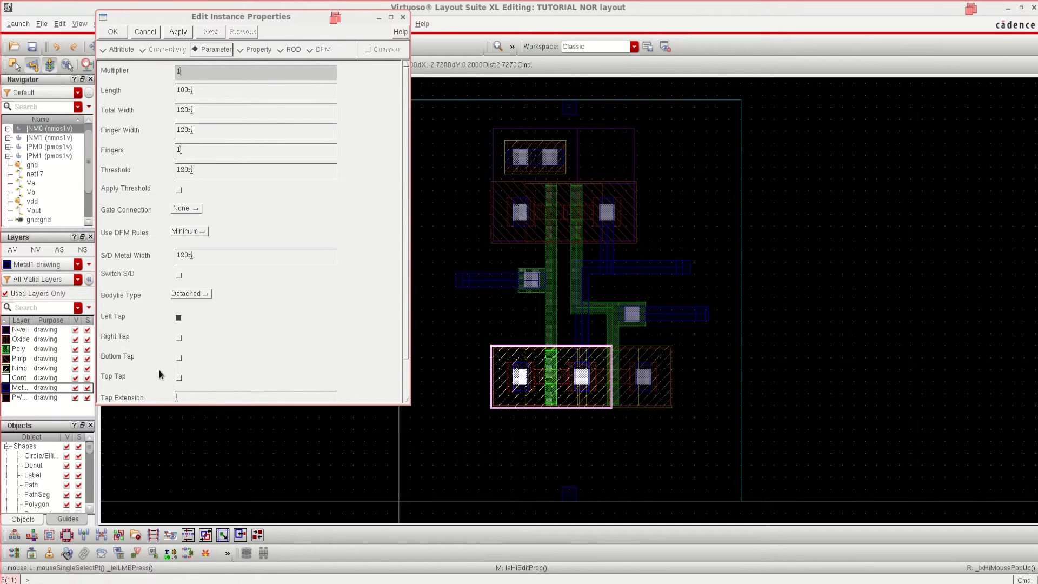
click(179, 358)
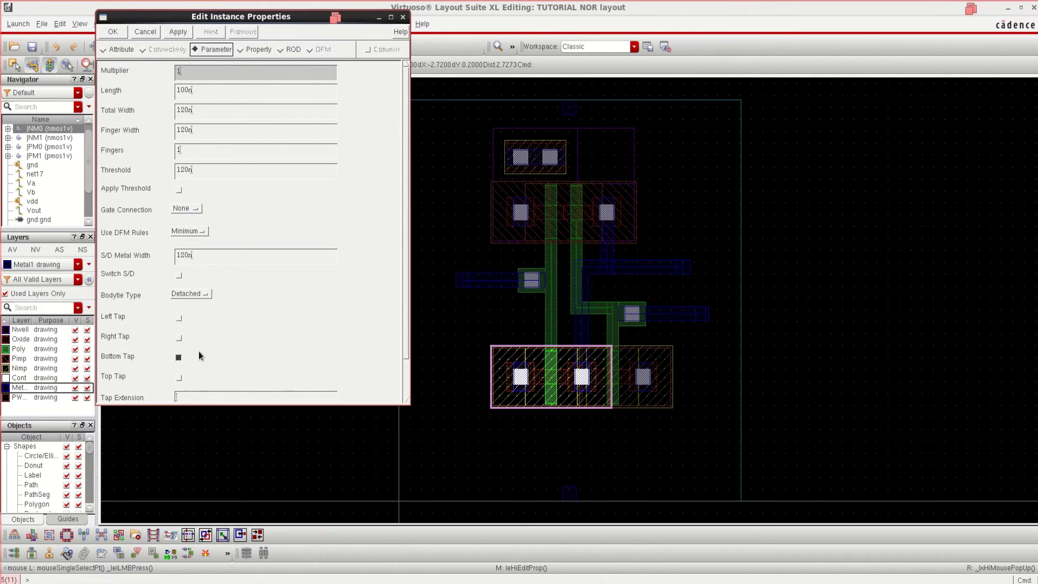
click(112, 33)
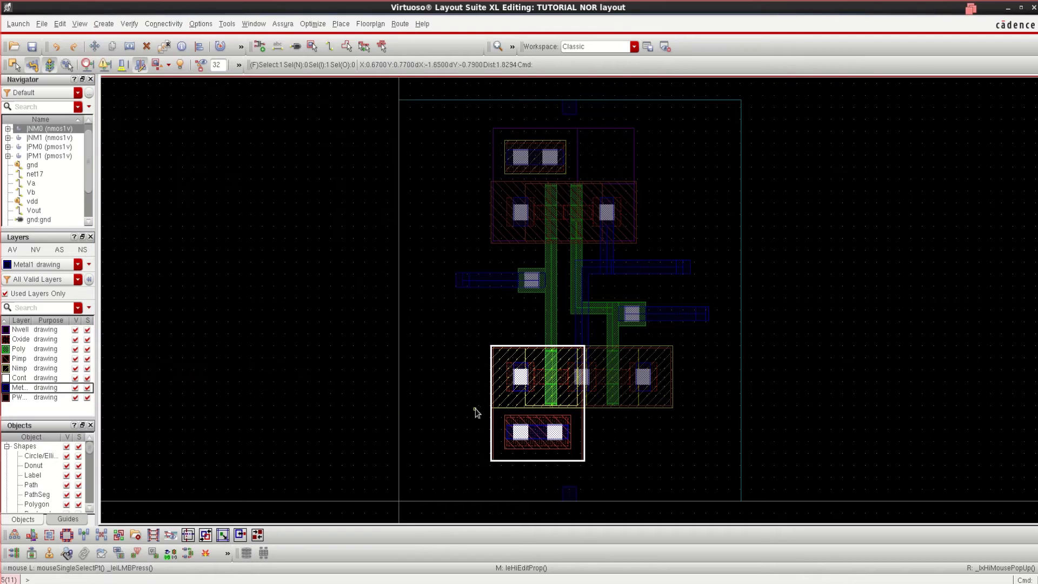
Draw a PWdummy rectangle from the lower-right corner of NM0's well outline to the lower-right corner of NM1's well outline
ctrl+scroll(577, 438, up, 1)
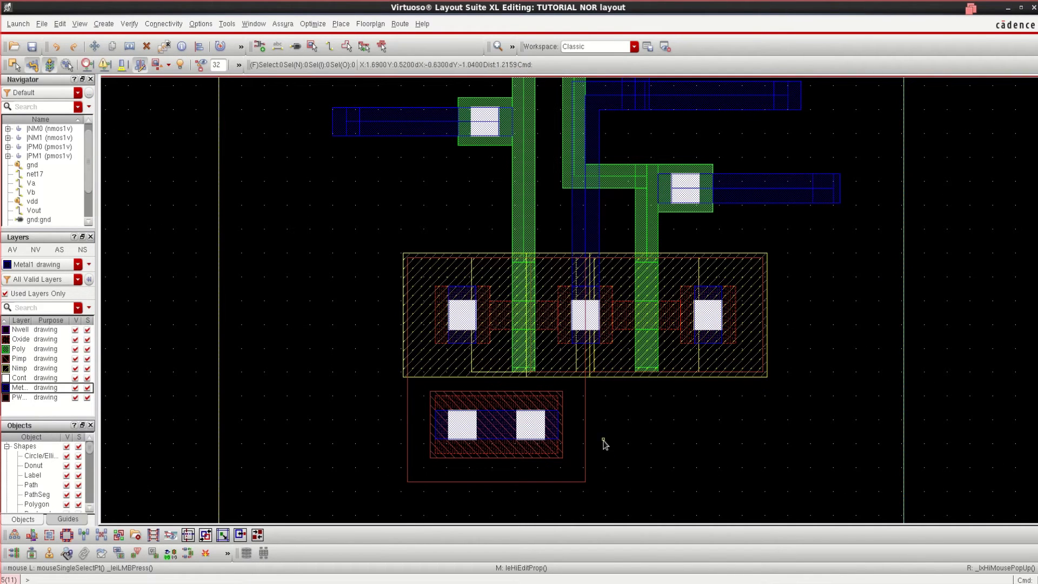
click(16, 398)
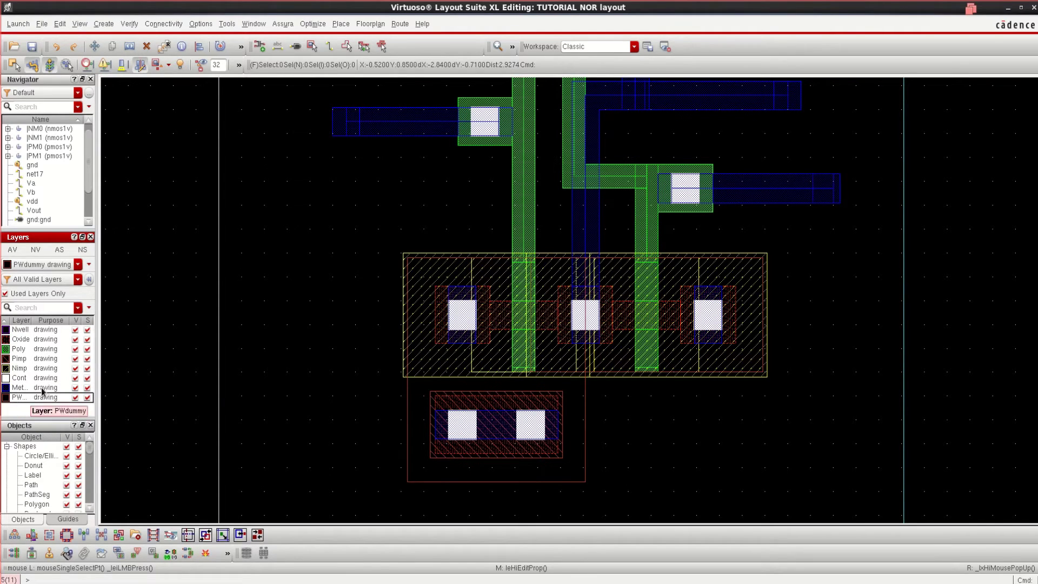
key(r)
key(ctrl+z)
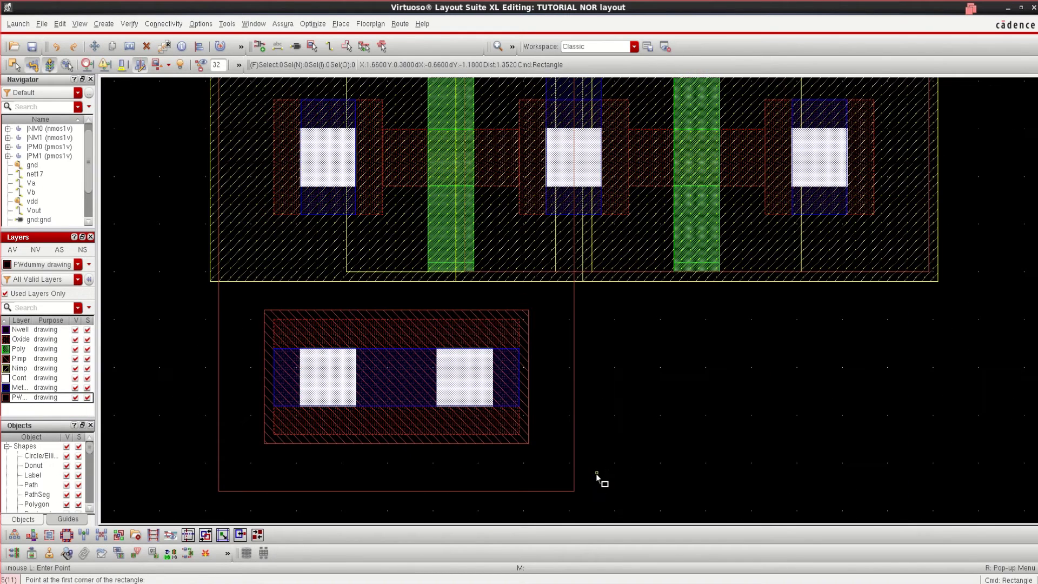
click(573, 491)
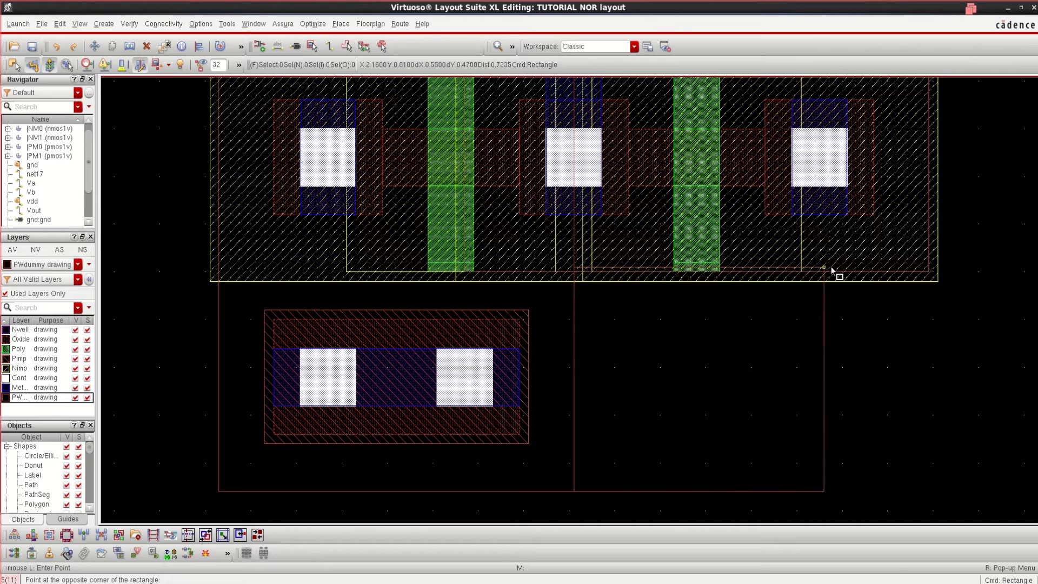
click(927, 274)
key(shift+z)
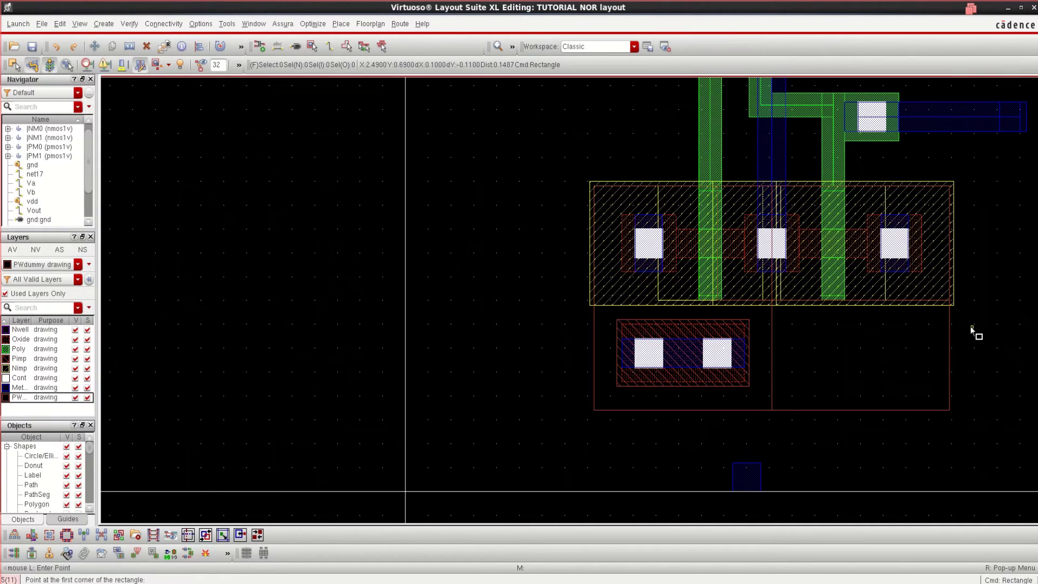
key(f)
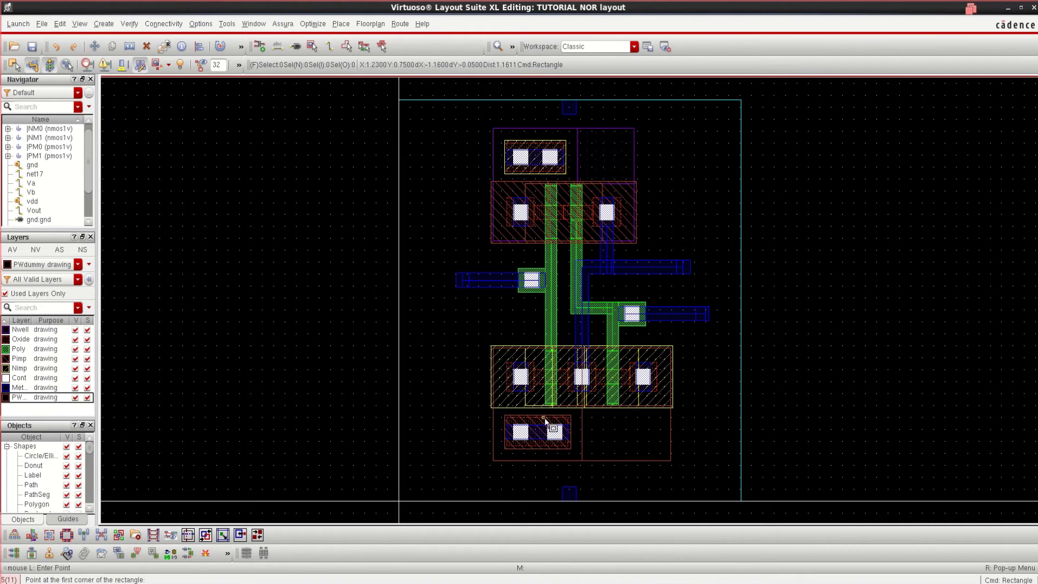
key(Escape)
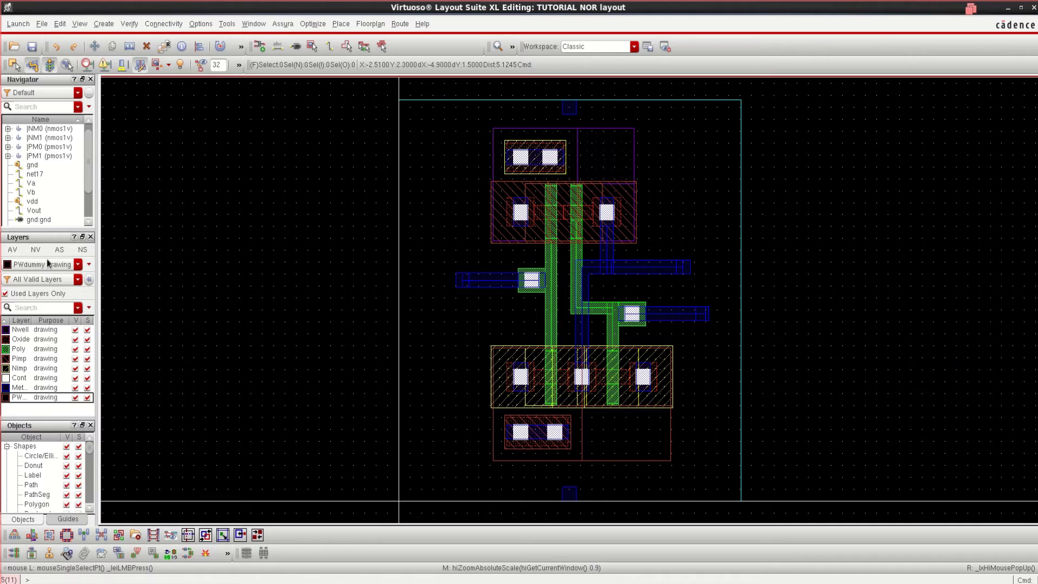
Draw a Metal1 rectangle about 3.01 by 0.14 along the cell's upper boundary as the vdd rail, covering the vdd pin
click(18, 387)
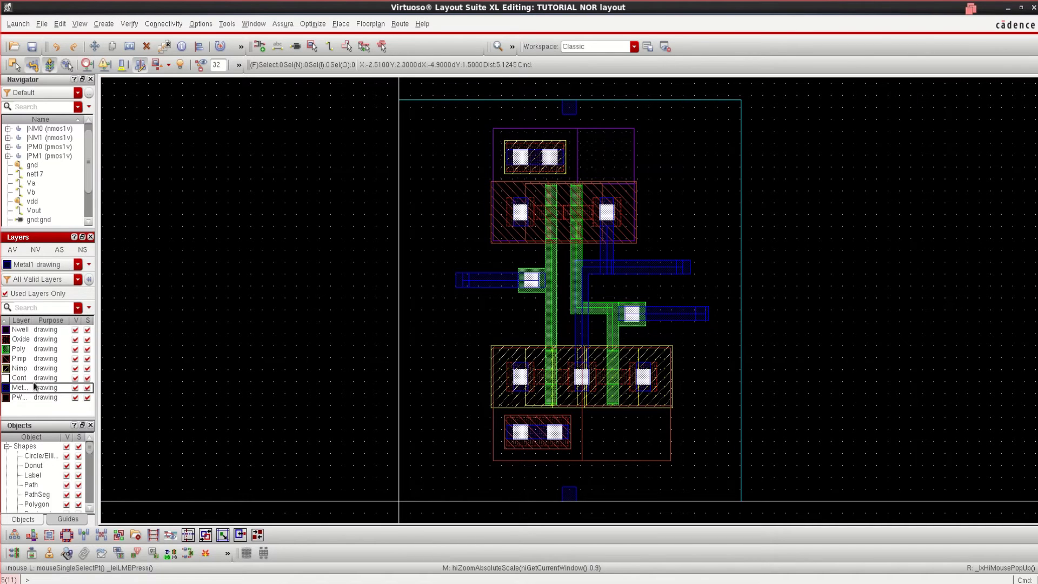
key(r)
ctrl+scroll(510, 116, up, 2)
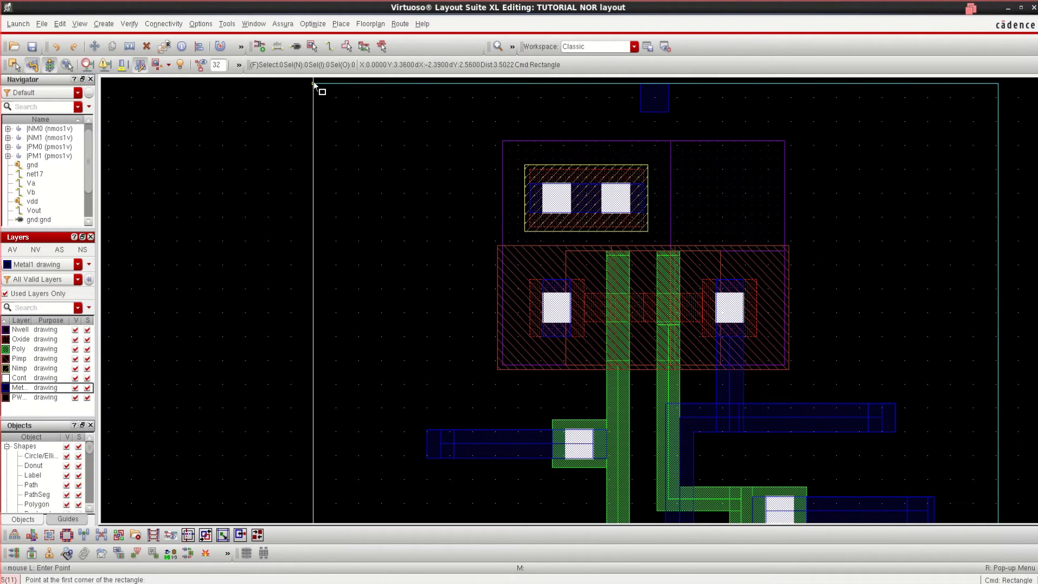
click(314, 84)
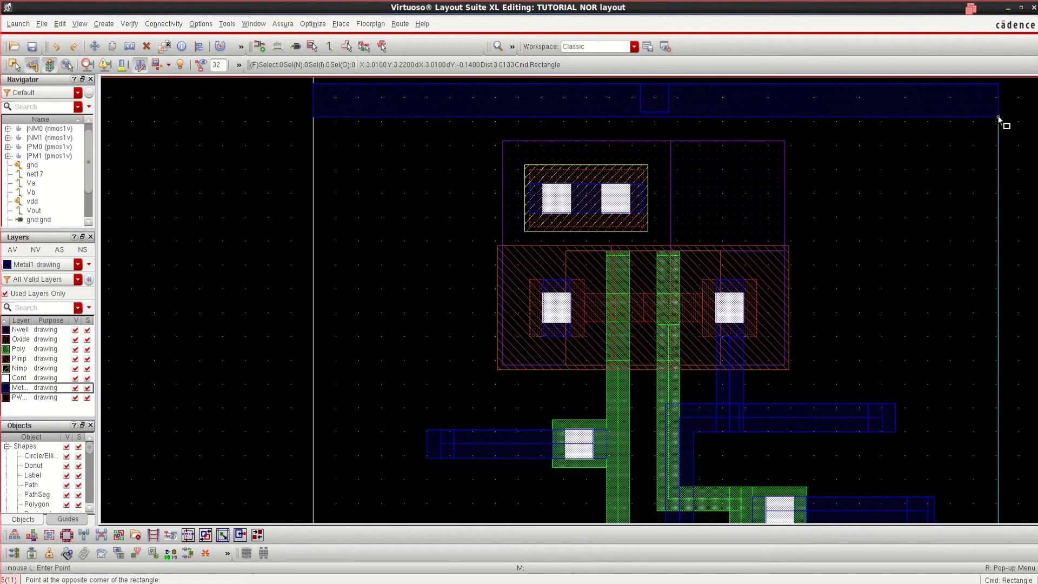
click(998, 117)
Draw a Metal1 rectangle about 0.17 high across the full width of the cell's lower boundary as the gnd rail
scroll(892, 294, down, 2)
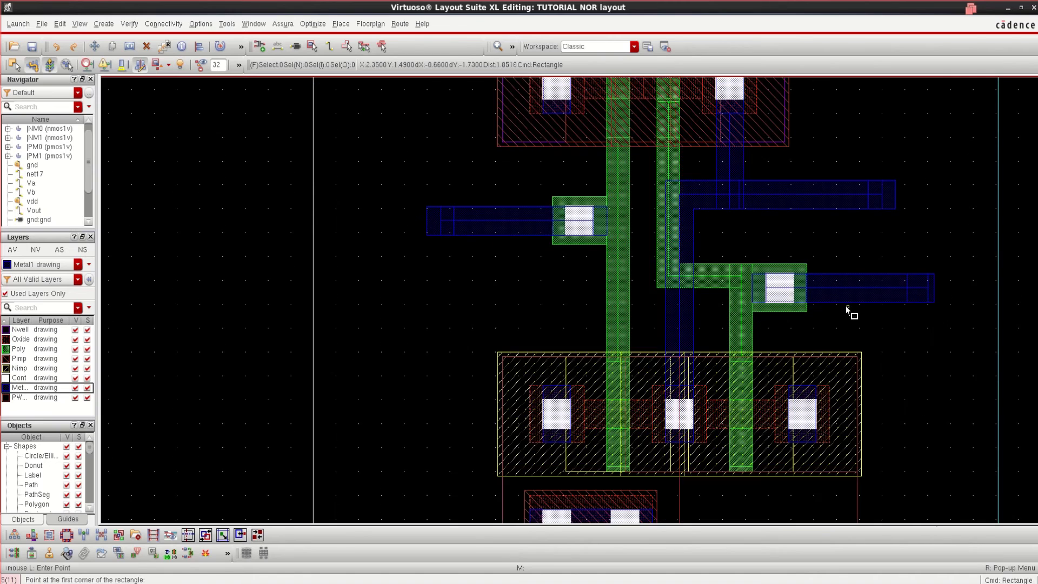
scroll(836, 309, down, 2)
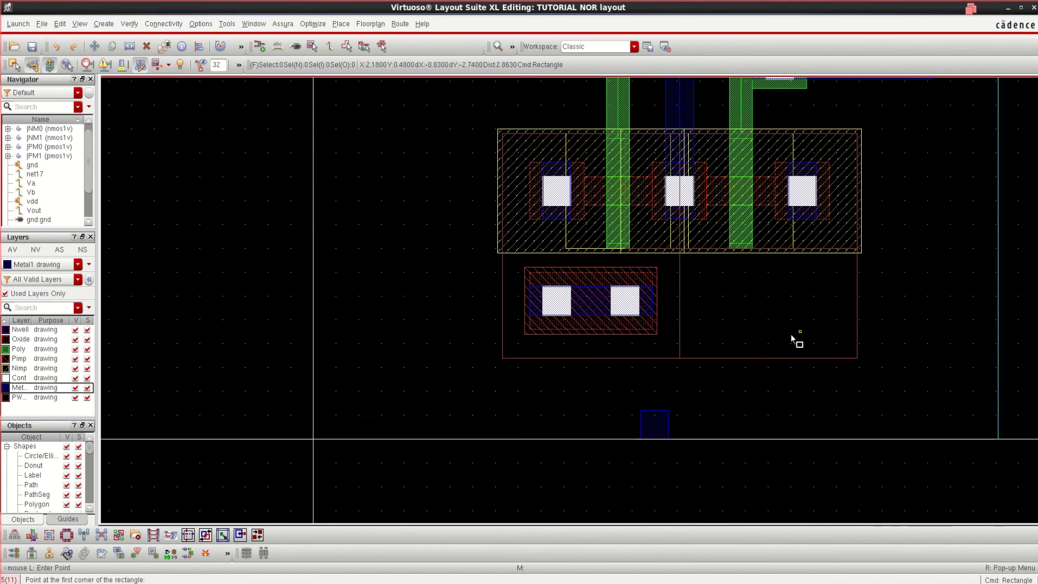
click(312, 399)
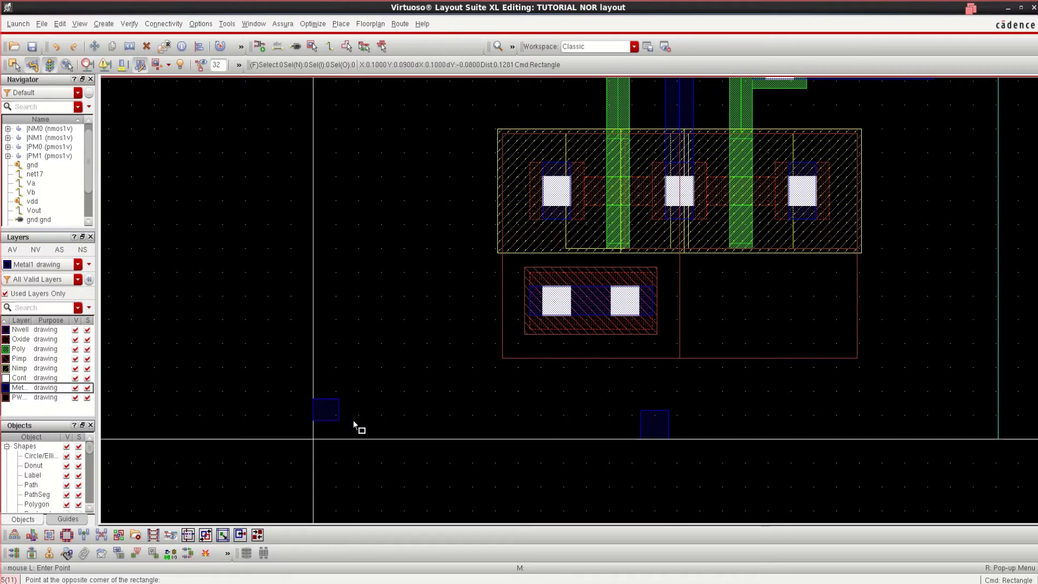
click(999, 439)
key(Escape)
key(f)
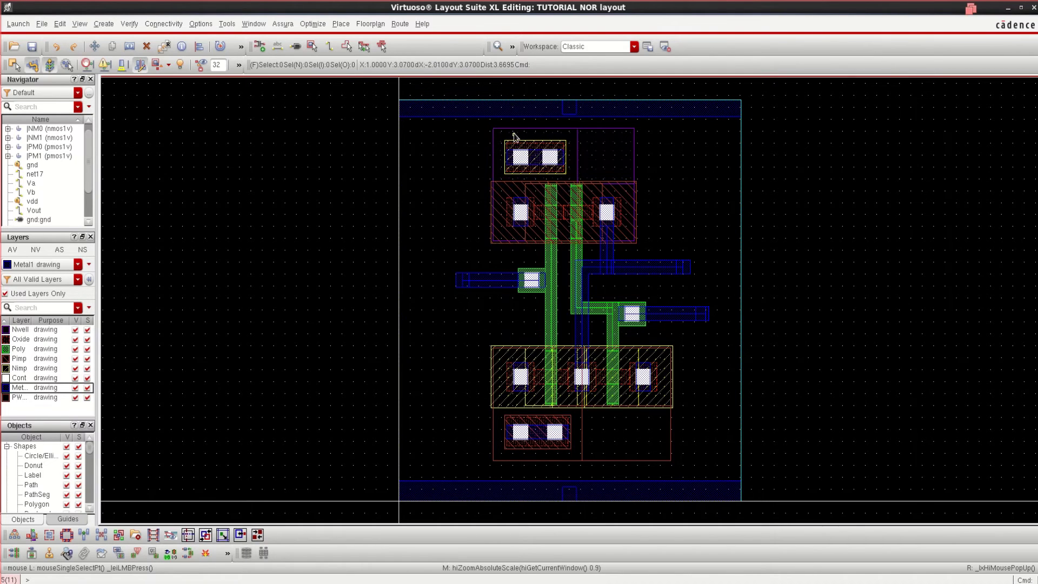
Draw a vertical Metal1 path from the PMOS pair's left contact up through the body tap to the vdd rail's lower edge
ctrl+scroll(517, 220, up, 1)
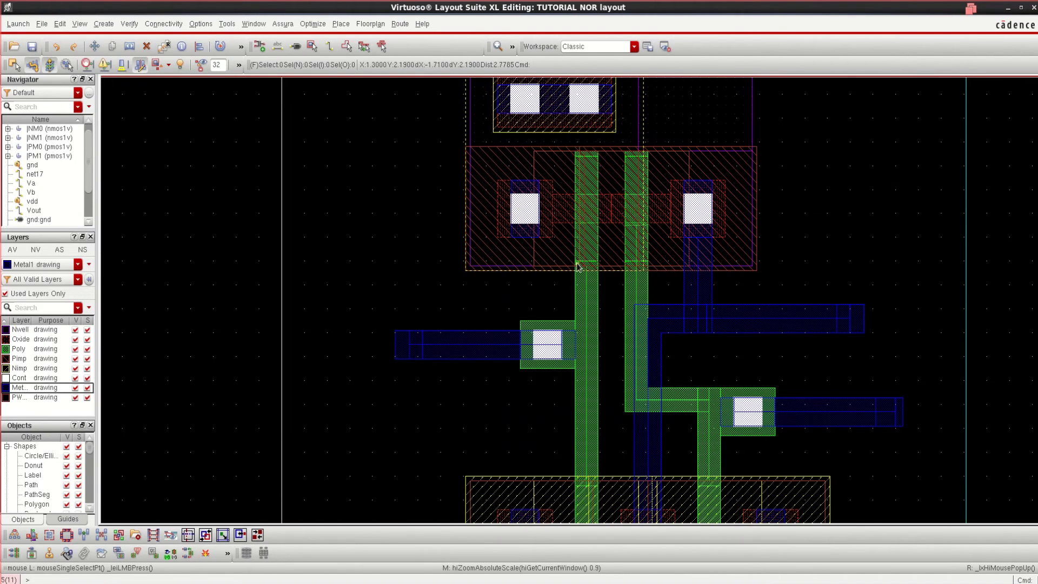
scroll(578, 266, up, 1)
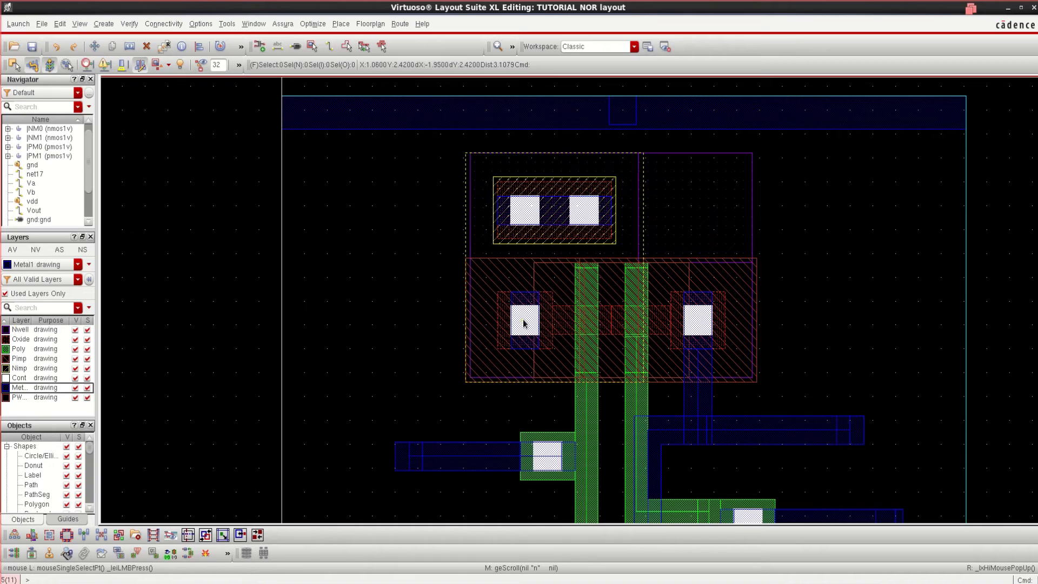
key(p)
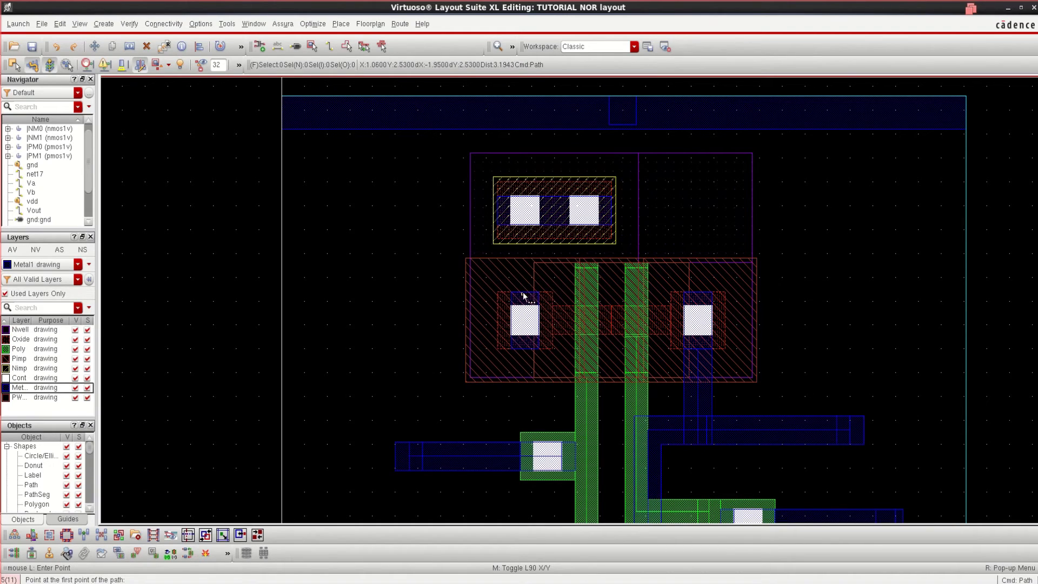
ctrl+scroll(524, 291, up, 2)
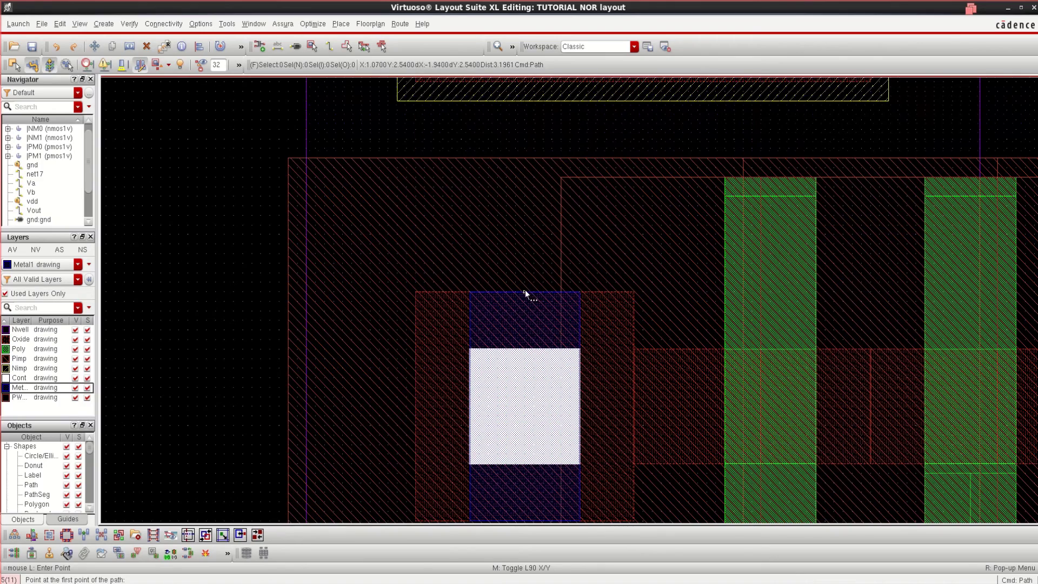
click(525, 291)
ctrl+scroll(544, 171, down, 1)
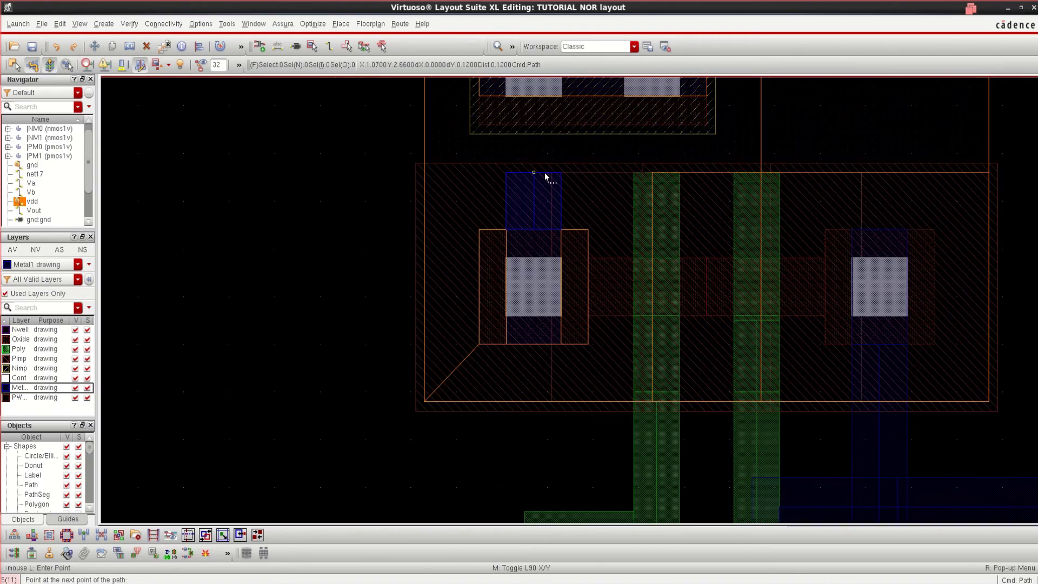
scroll(545, 176, up, 3)
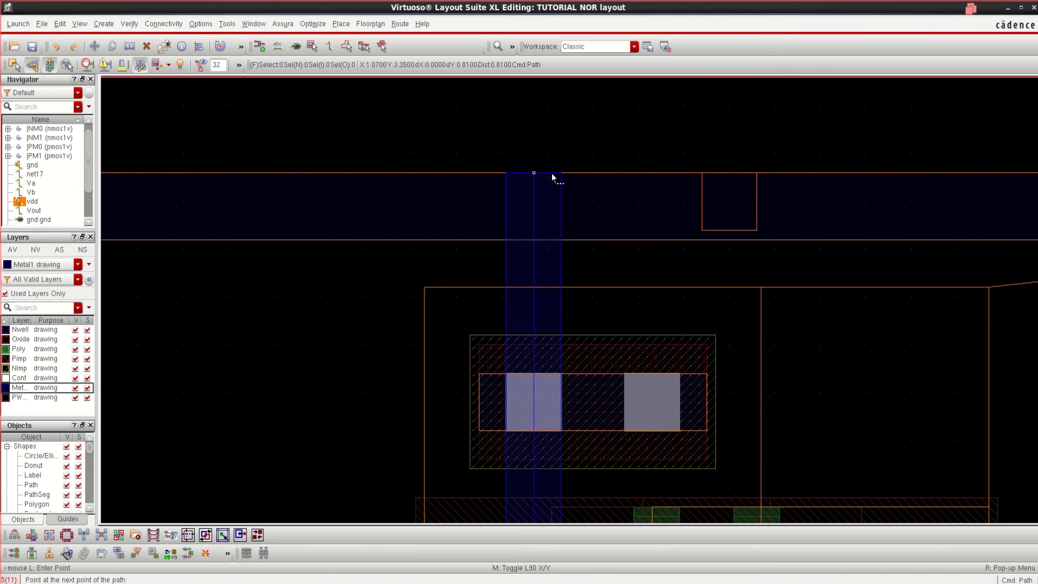
double_click(546, 244)
ctrl+scroll(631, 297, down, 2)
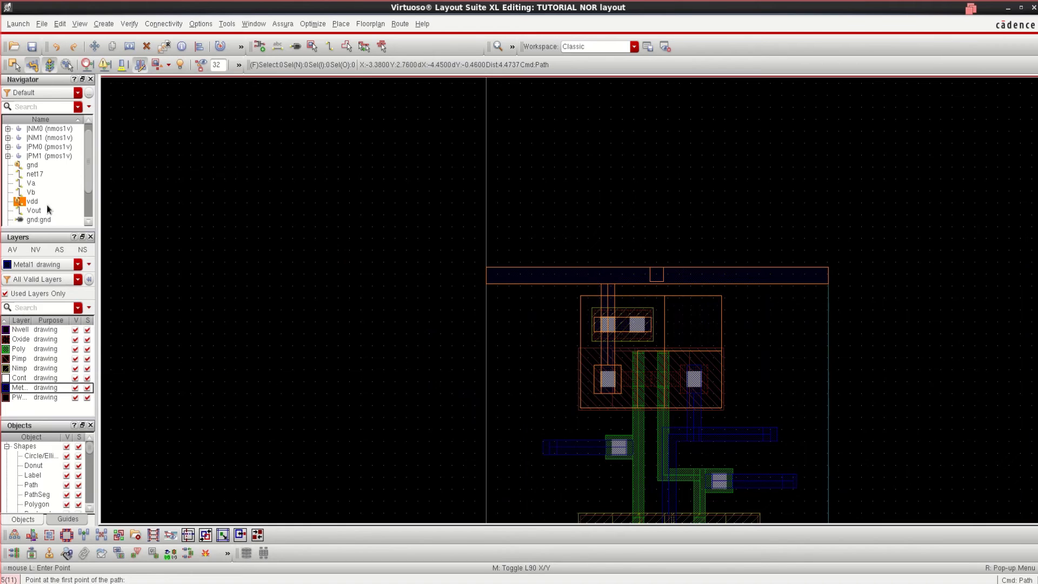
click(131, 204)
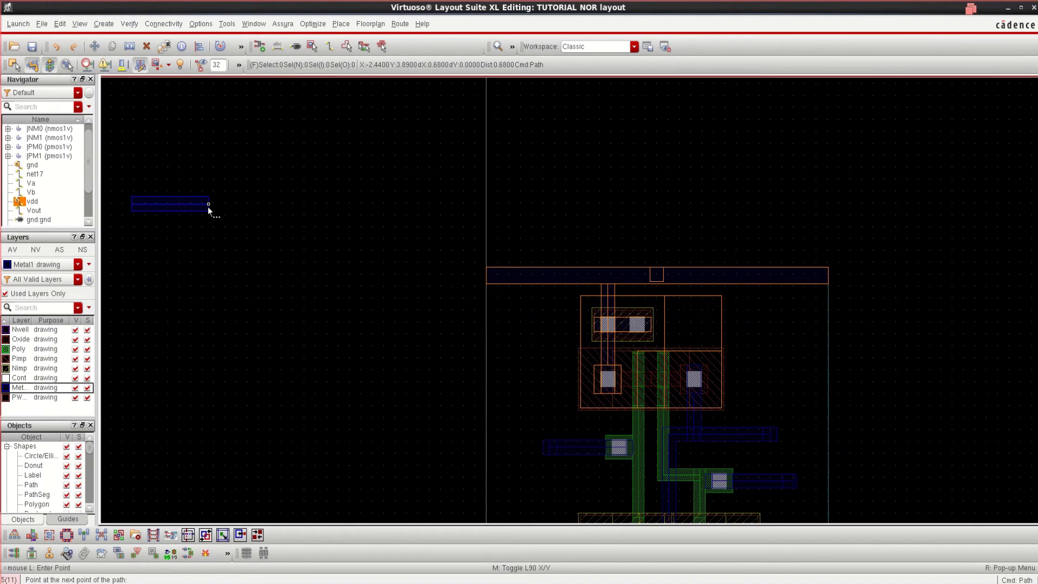
key(Escape)
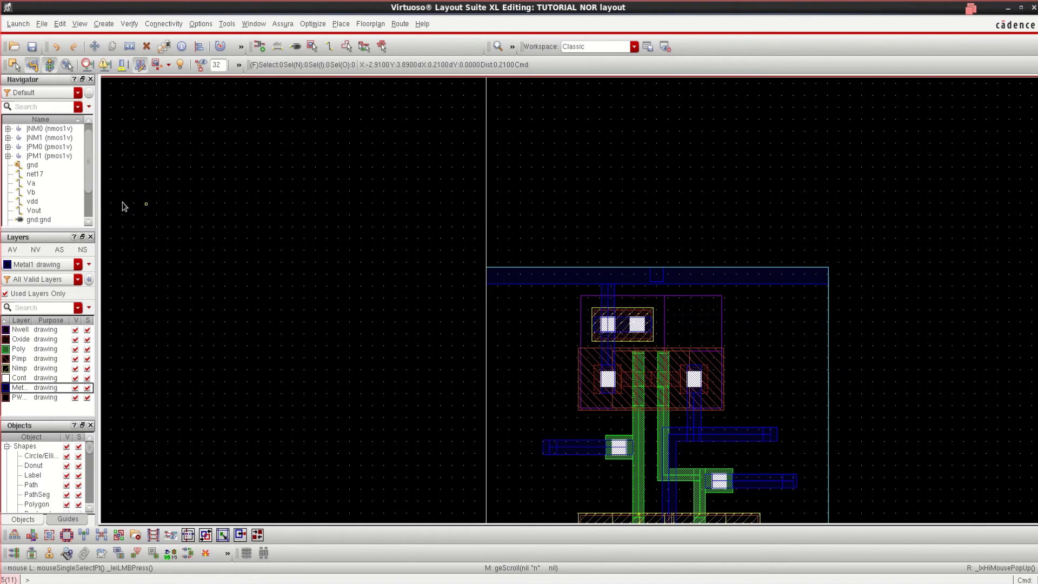
click(19, 172)
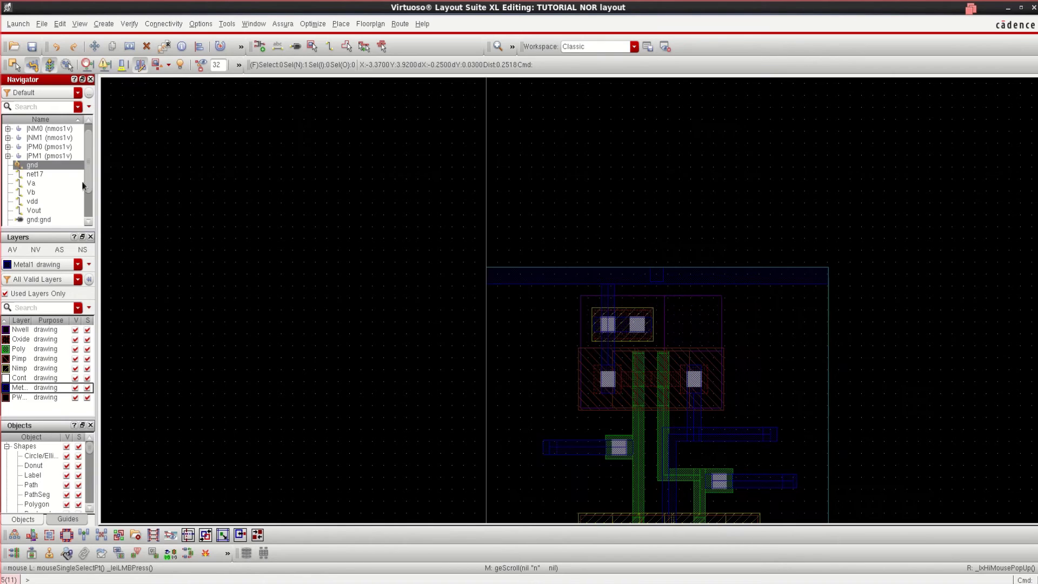
click(870, 356)
Draw a vertical Metal1 path from the NMOS pair's left contact down through the body tap to the gnd rail's upper edge
ctrl+scroll(853, 372, down, 1)
scroll(850, 373, down, 2)
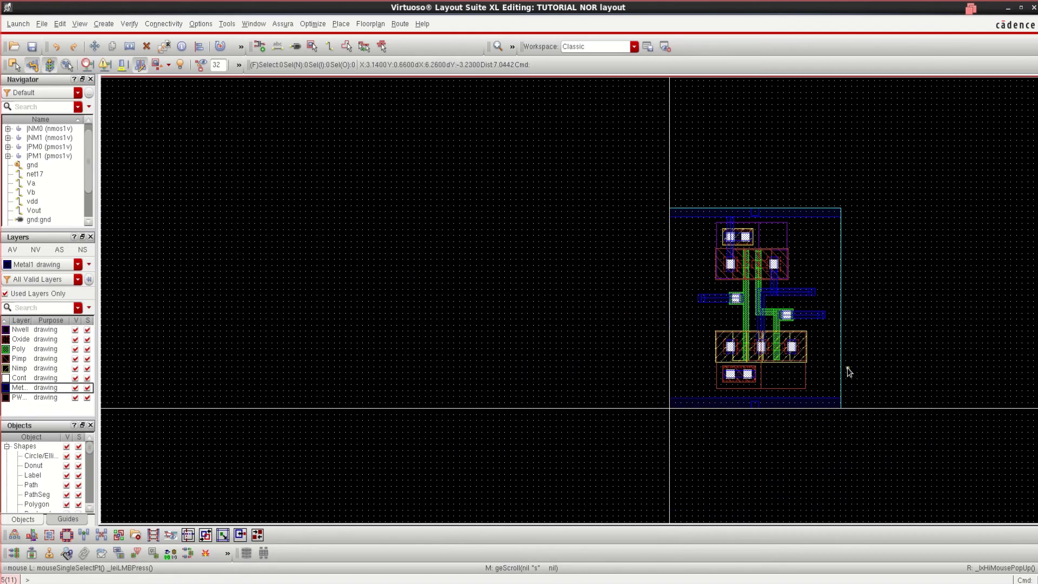
key(f)
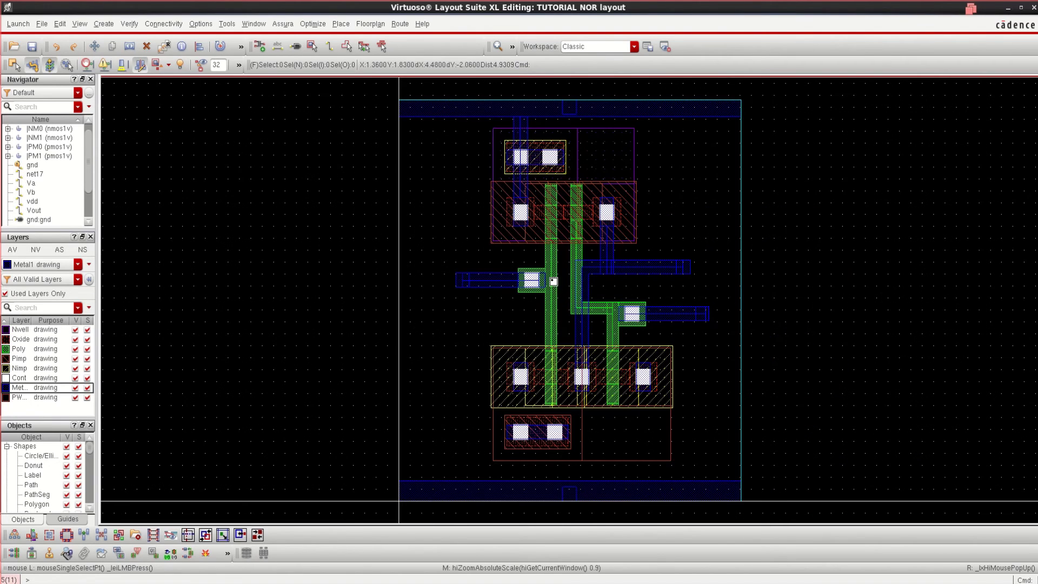
ctrl+scroll(554, 283, up, 1)
scroll(580, 289, down, 2)
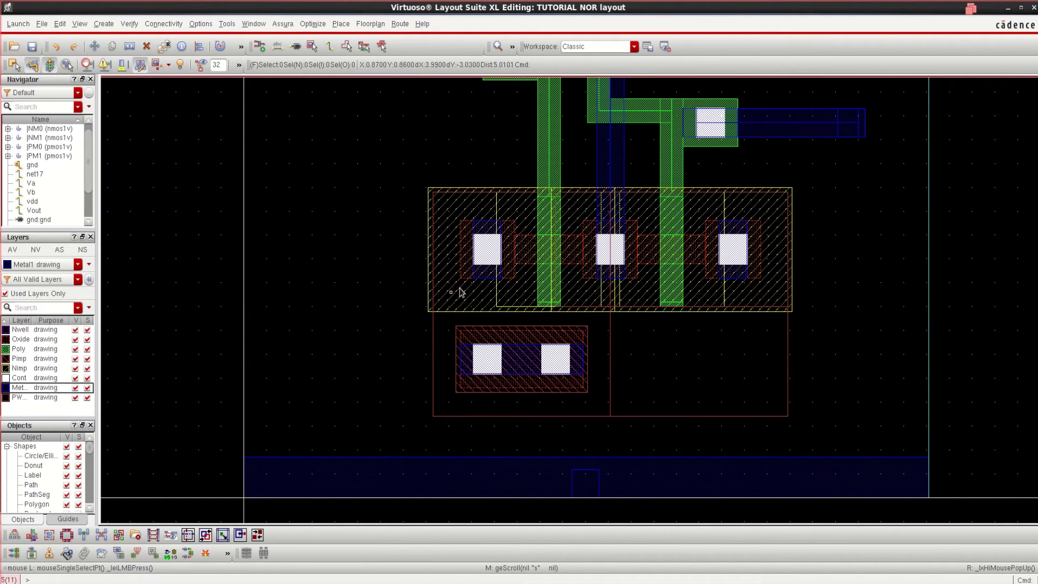
key(p)
ctrl+scroll(487, 279, up, 1)
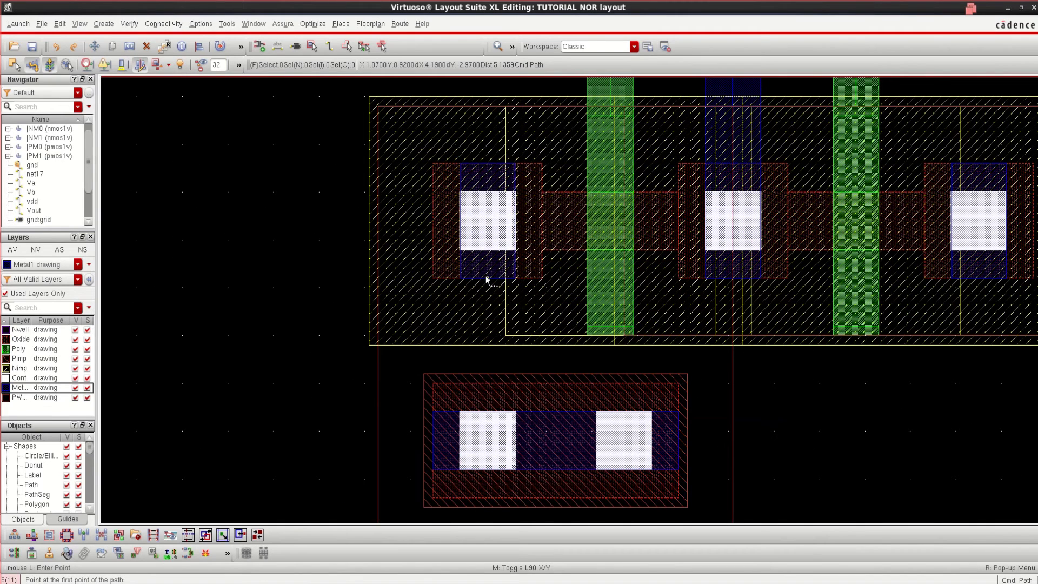
click(486, 279)
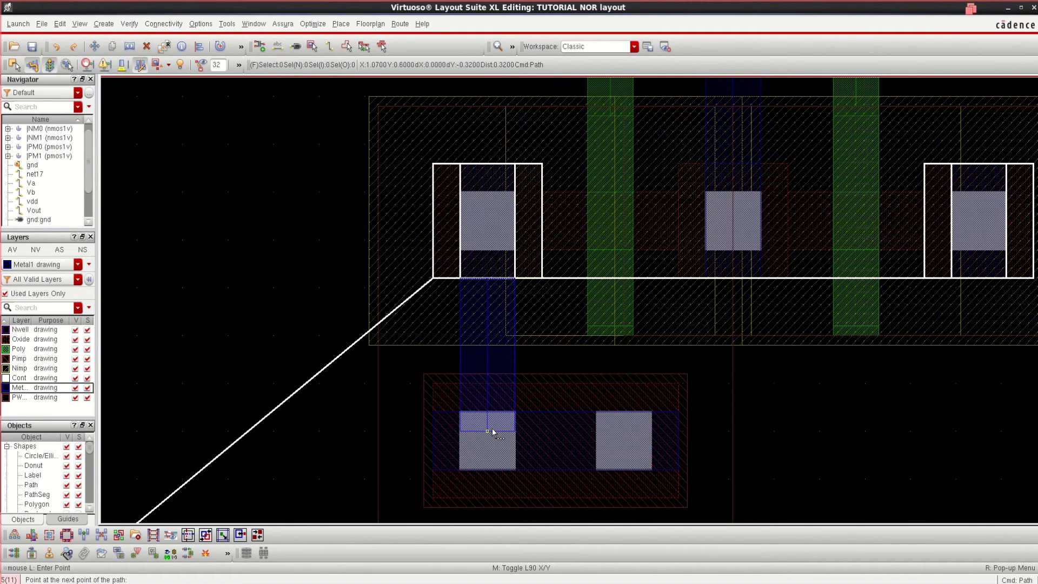
key(Down)
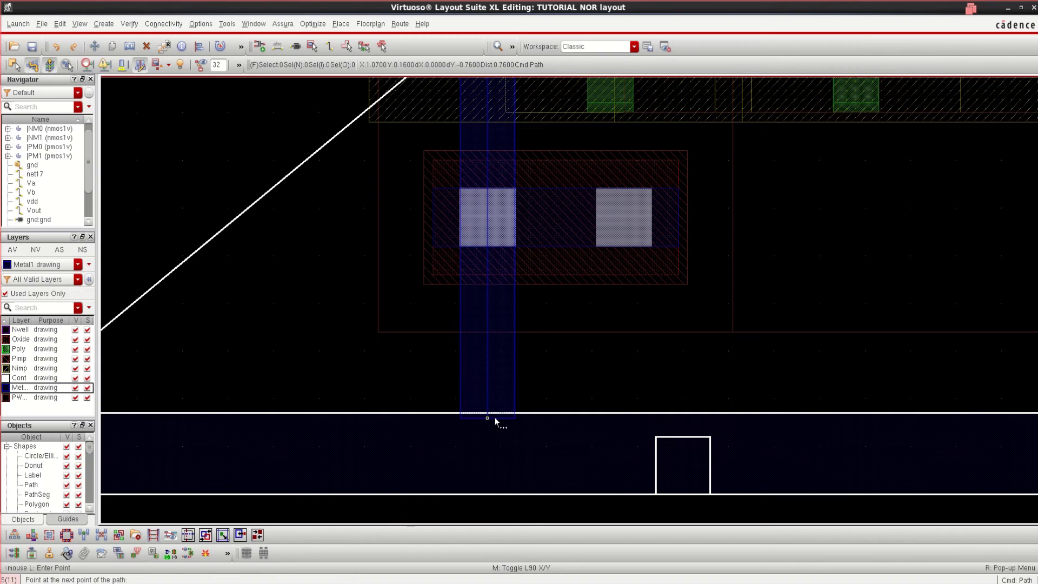
double_click(498, 415)
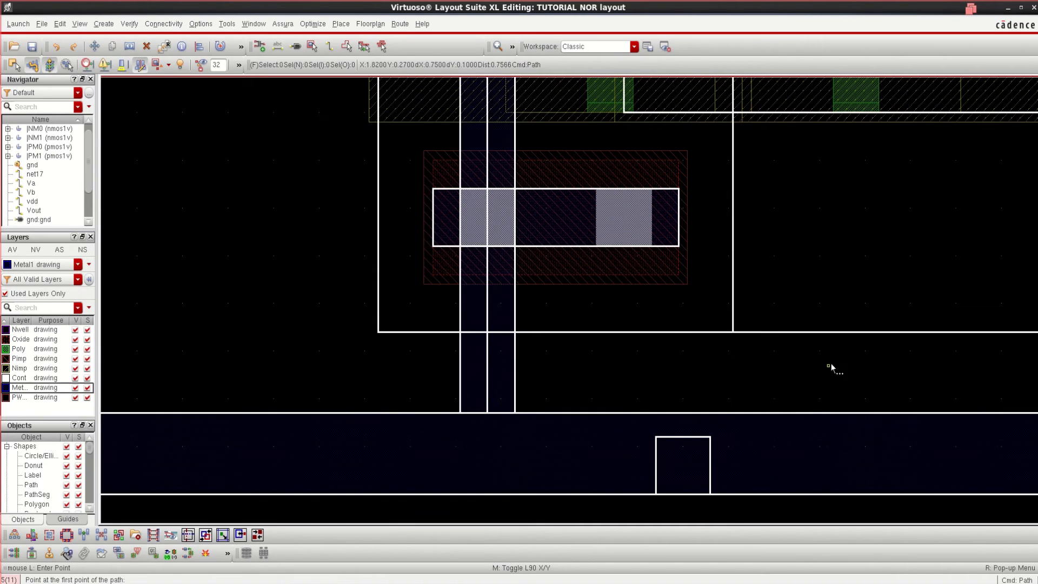
Draw a vertical Metal1 path about 0.75 long from the NMOS pair's right contact down to the gnd rail's upper edge
key(shift+z)
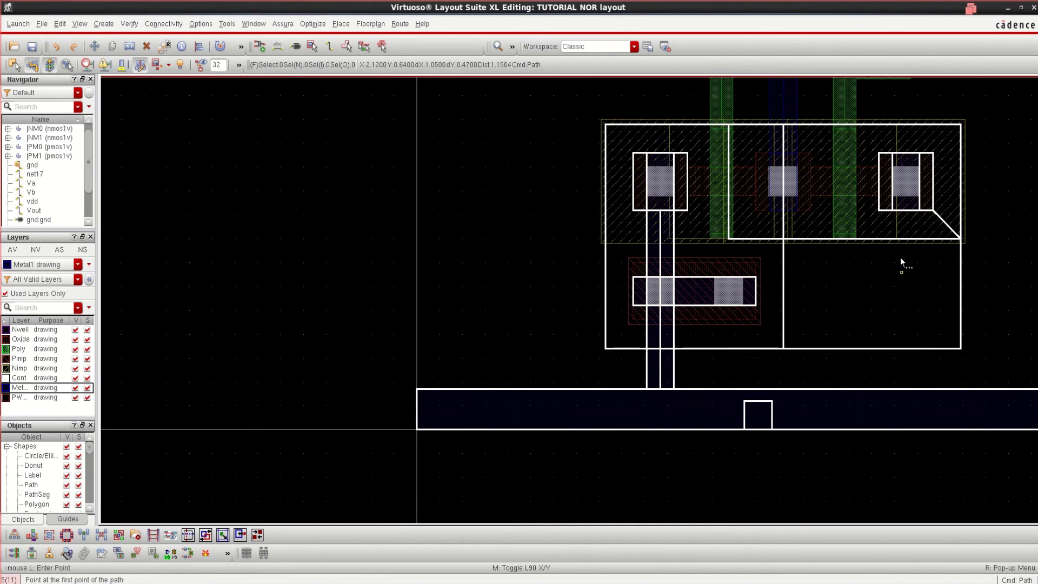
key(Right)
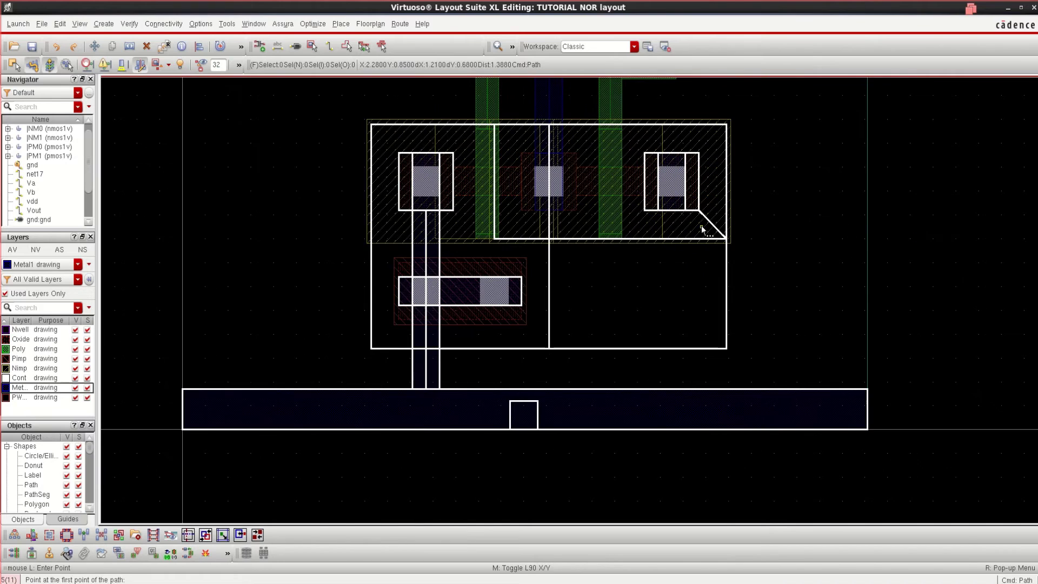
key(ctrl+z)
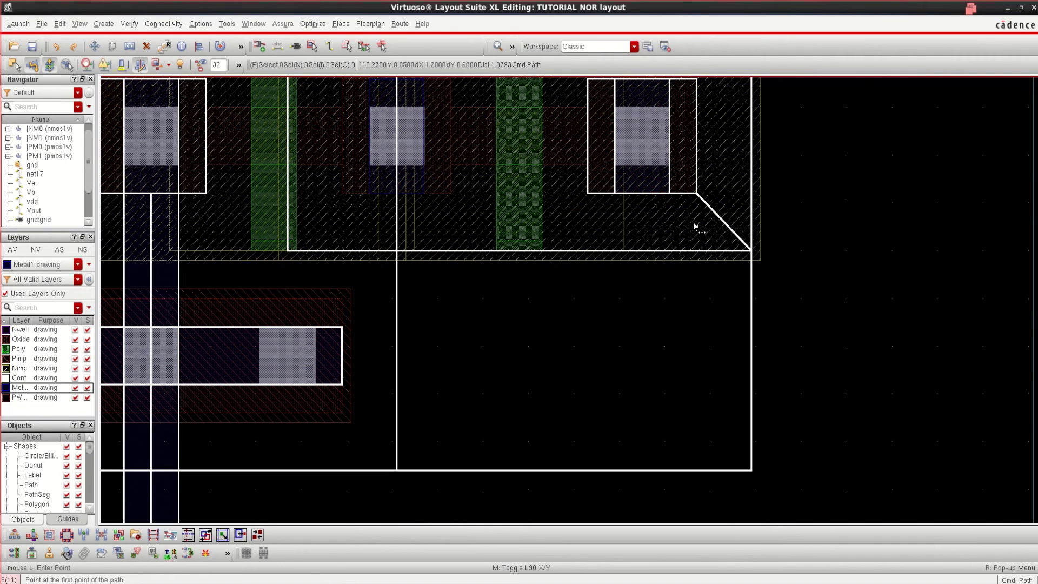
click(642, 193)
key(Down)
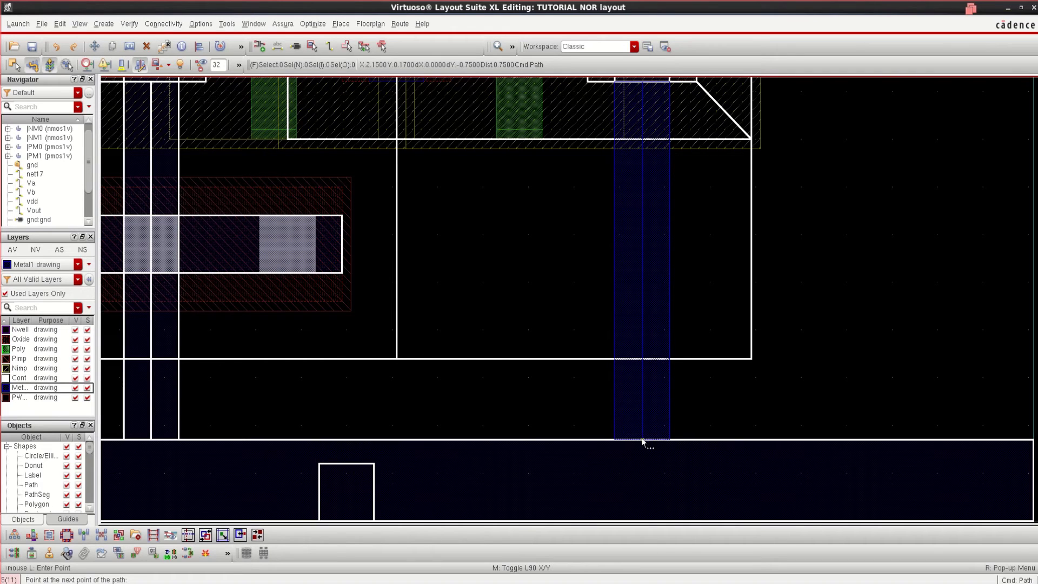
double_click(642, 439)
key(Escape)
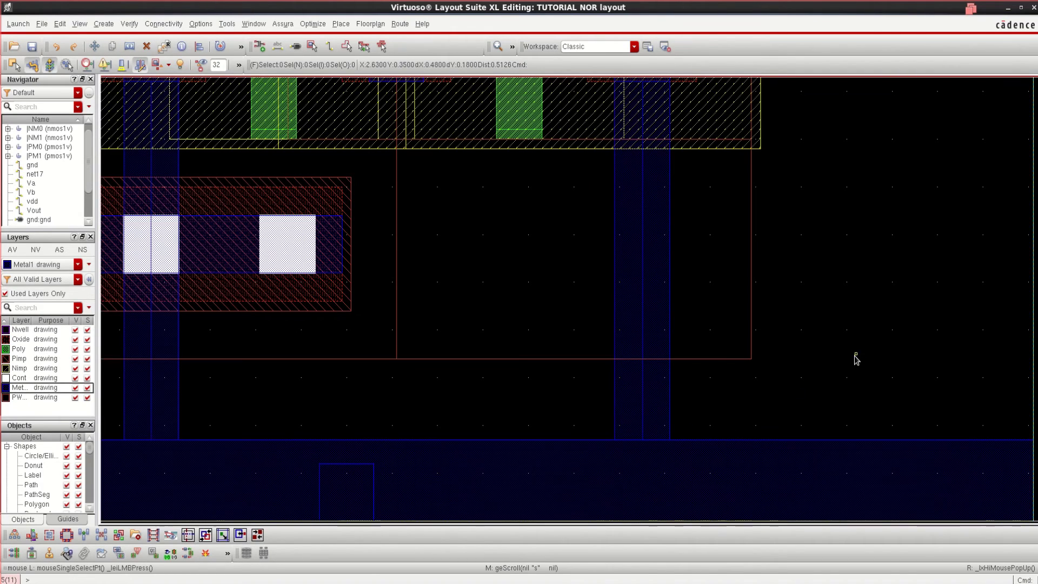
Add a Va label to the Va pin at the outer end of the left Metal1 input wire
key(f)
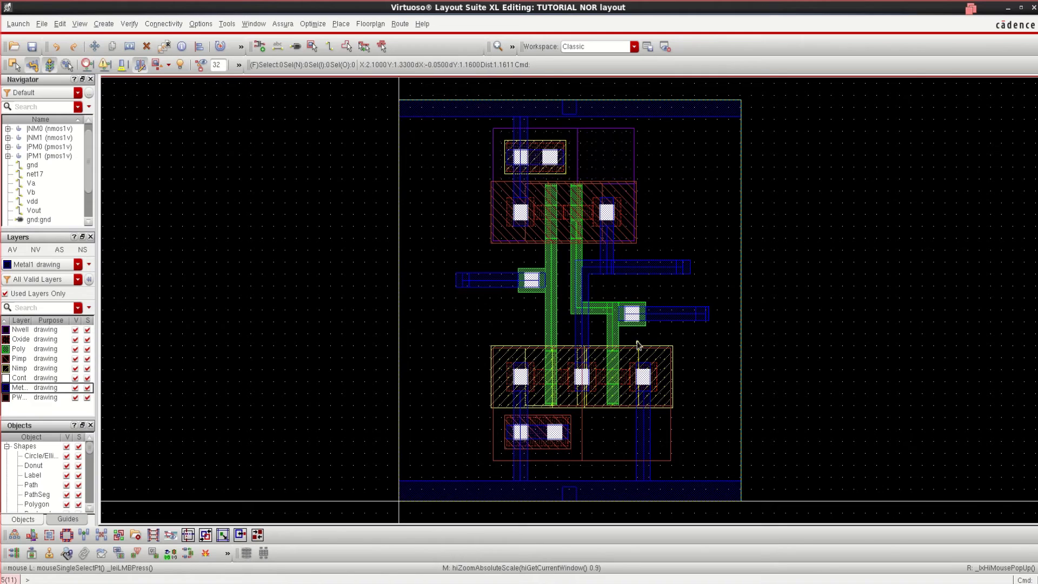
click(459, 283)
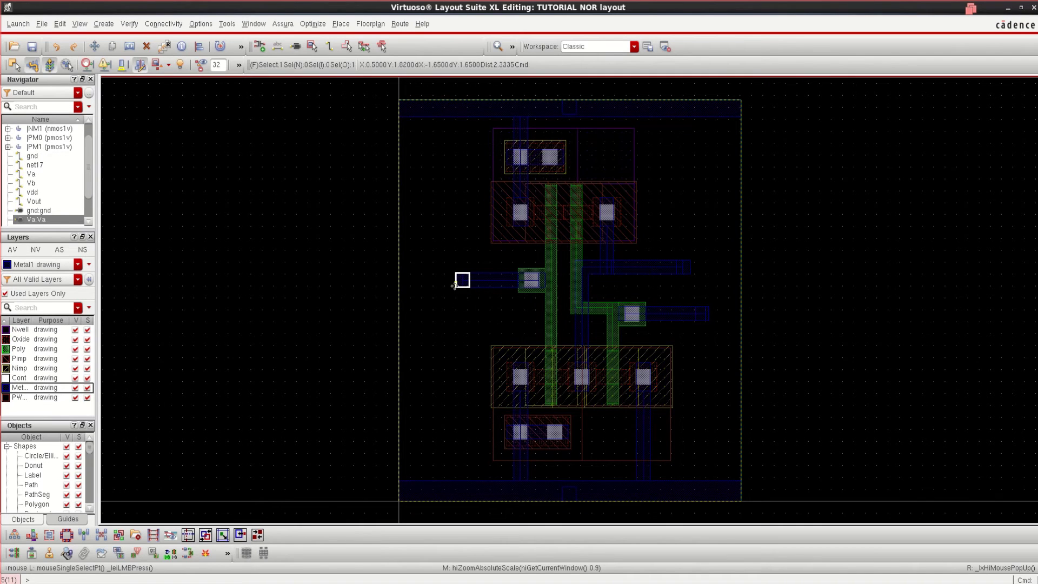
click(104, 25)
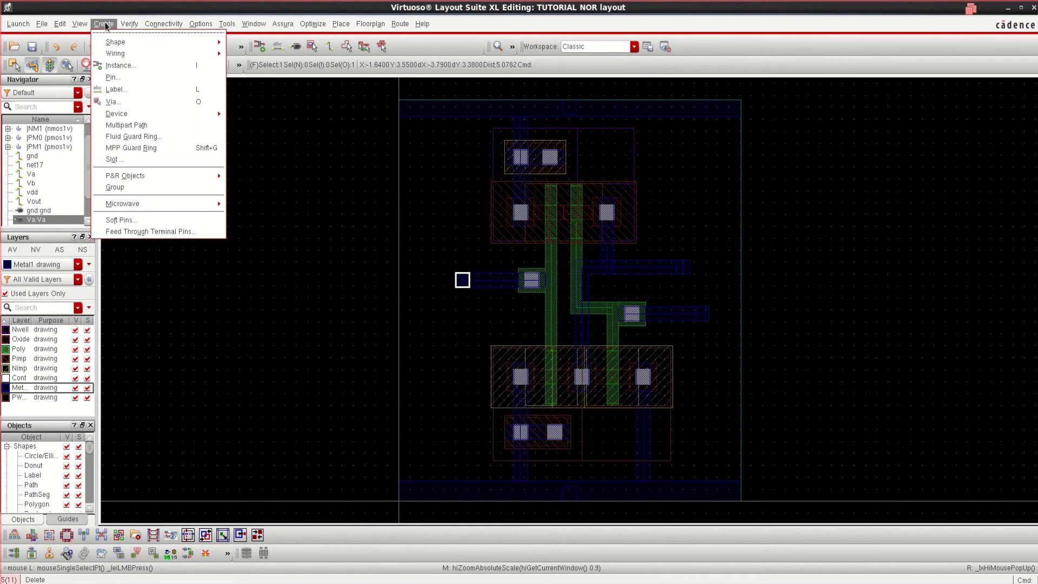
click(143, 89)
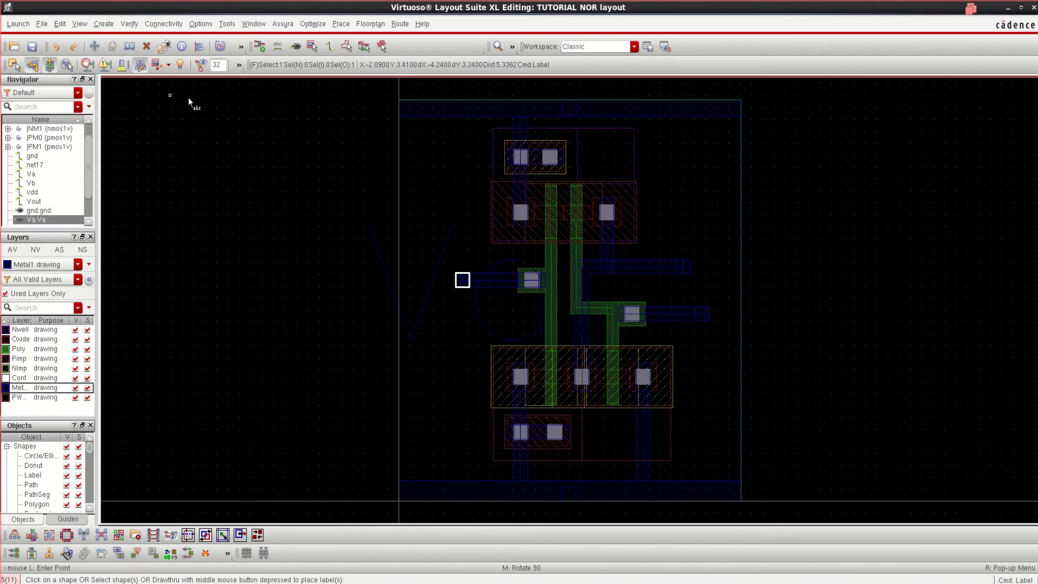
click(439, 306)
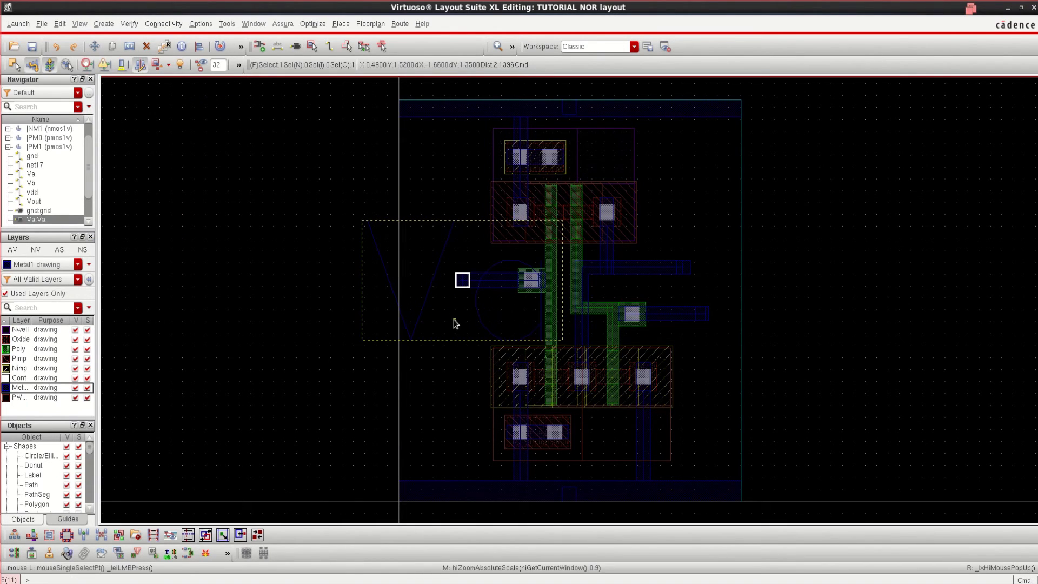
click(797, 313)
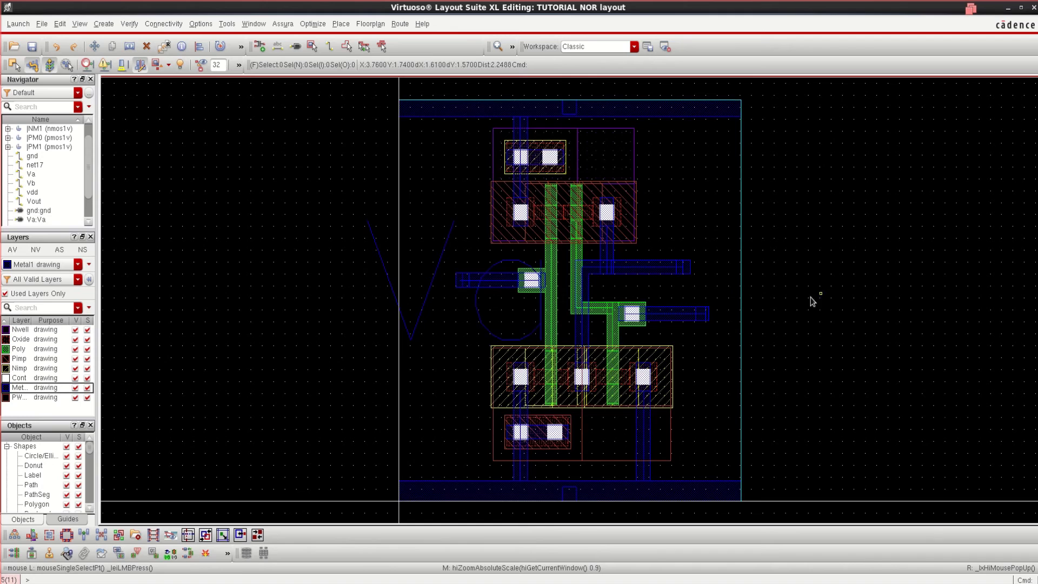
Set the Va label's text height to 0.1 and check it on the pin
click(428, 325)
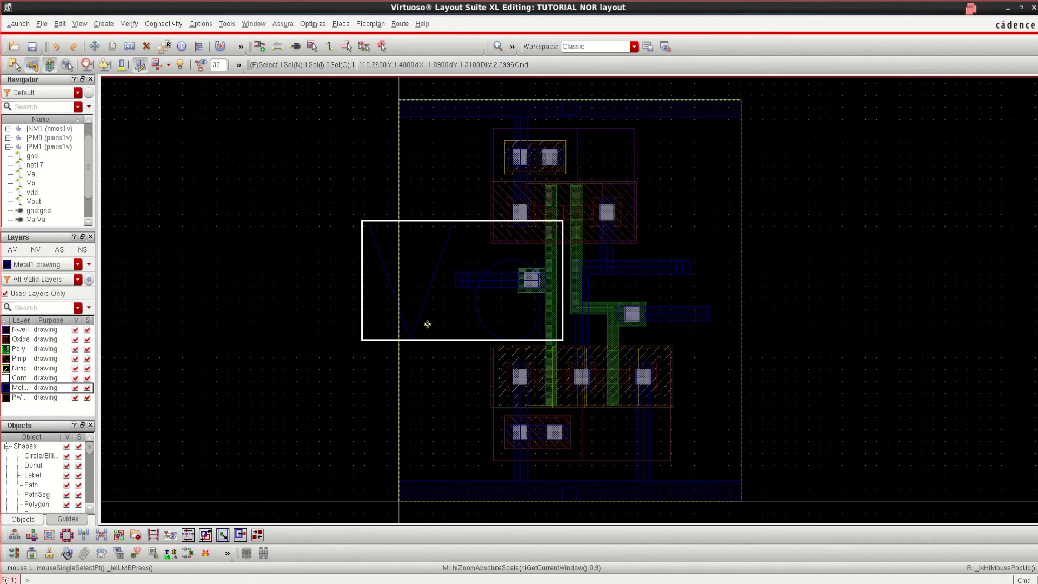
key(q)
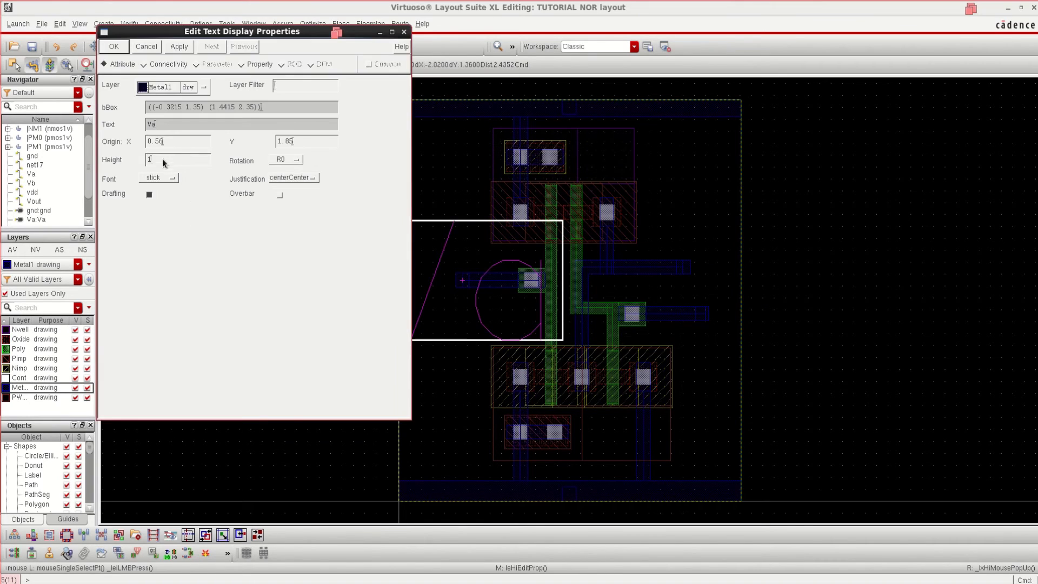
double_click(157, 157)
text(0.1)
click(114, 46)
click(887, 313)
ctrl+scroll(445, 284, up, 2)
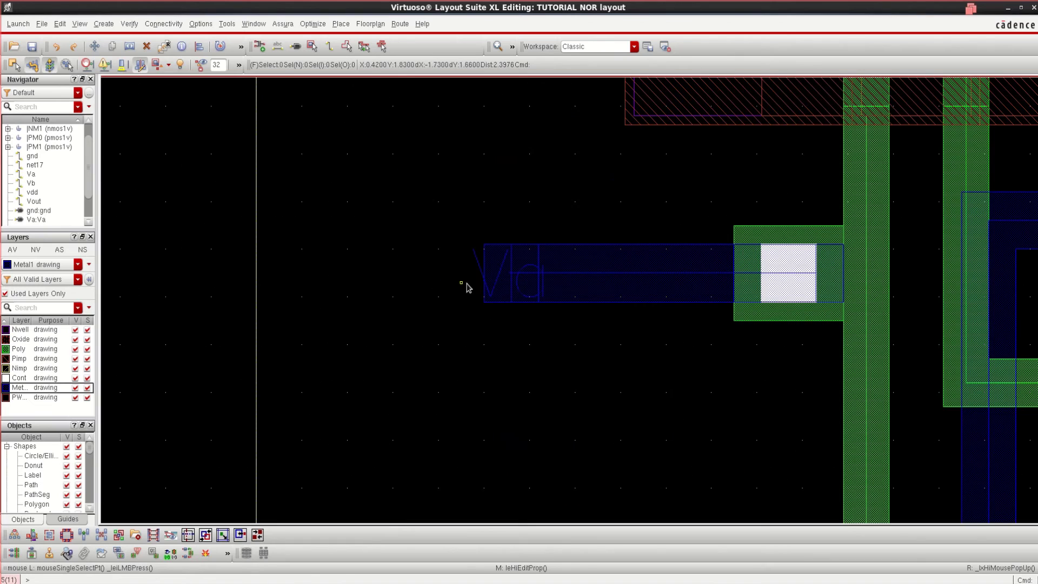
ctrl+scroll(656, 338, down, 2)
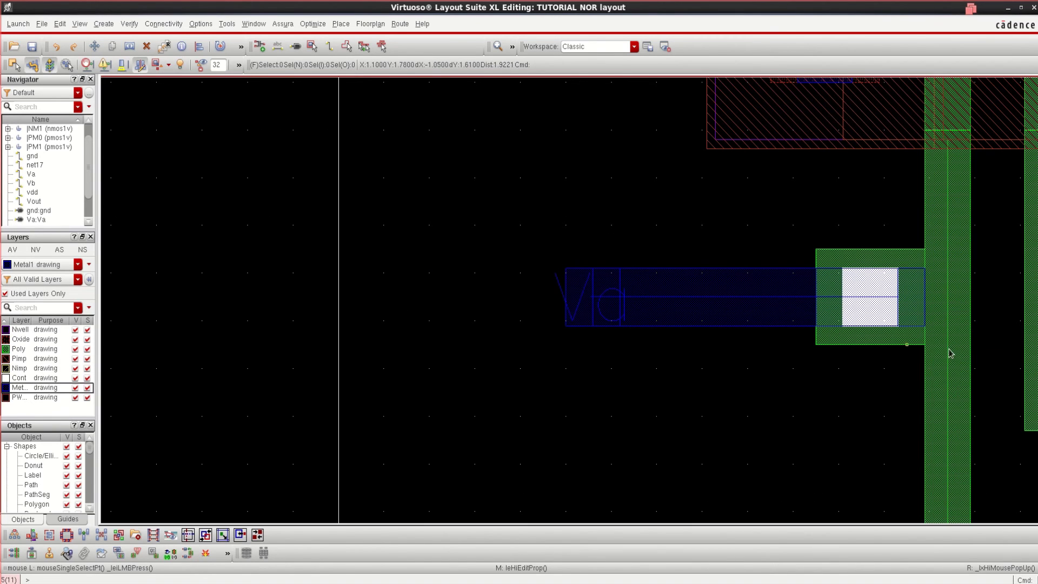
ctrl+scroll(891, 209, down, 2)
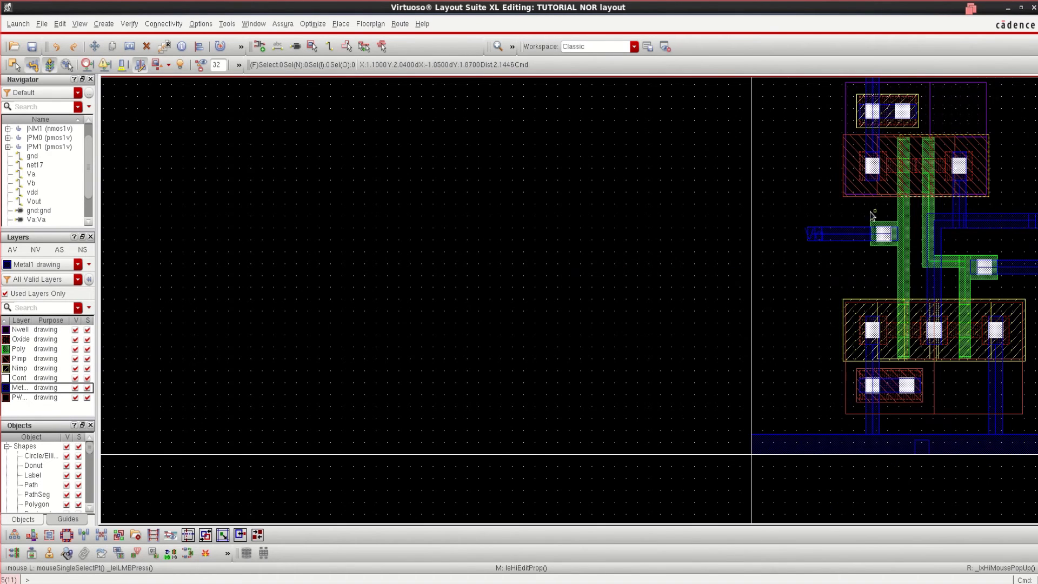
key(f)
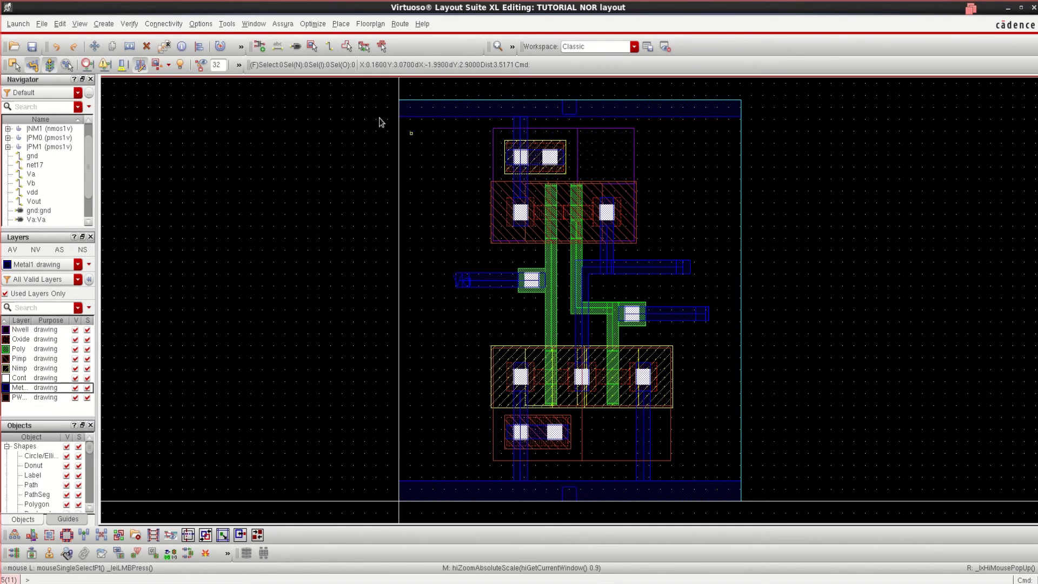
Run an Assura DRC on the full TUTORIAL NOR layout with the gpdk090 rules, saving the cellview, and view the run's results
click(283, 25)
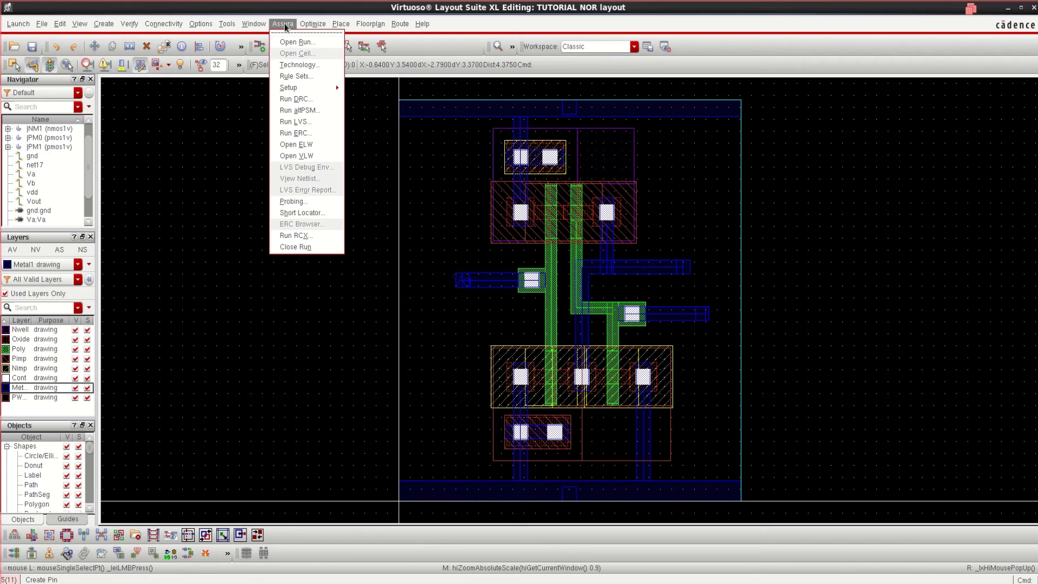
click(310, 99)
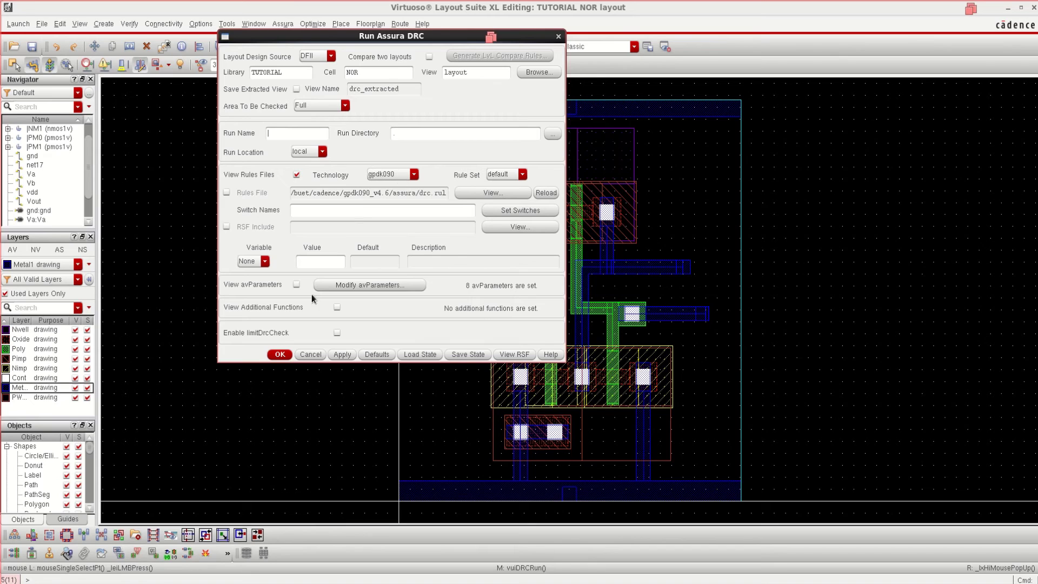
click(280, 355)
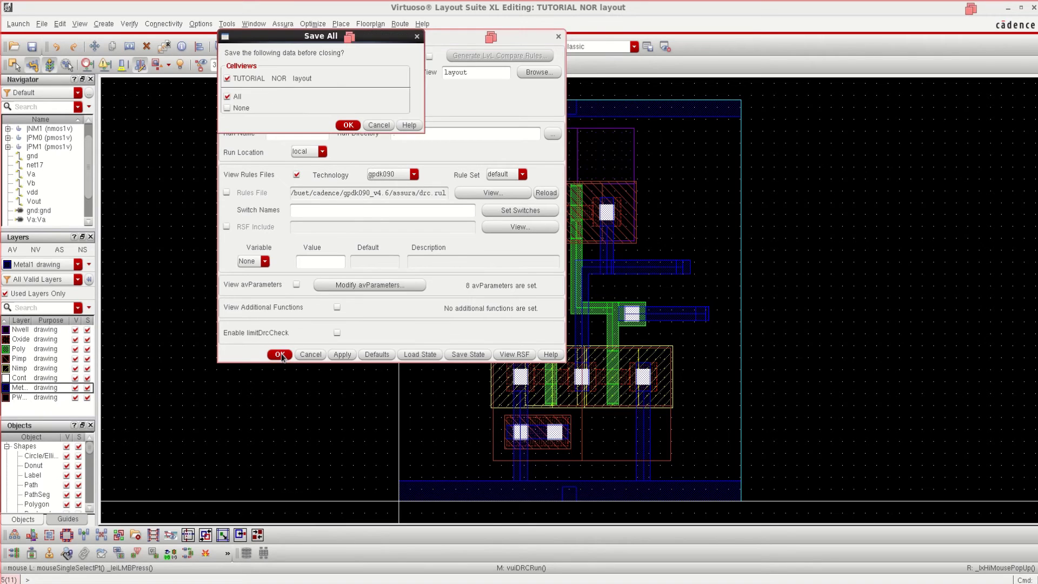
click(348, 125)
click(486, 320)
click(498, 321)
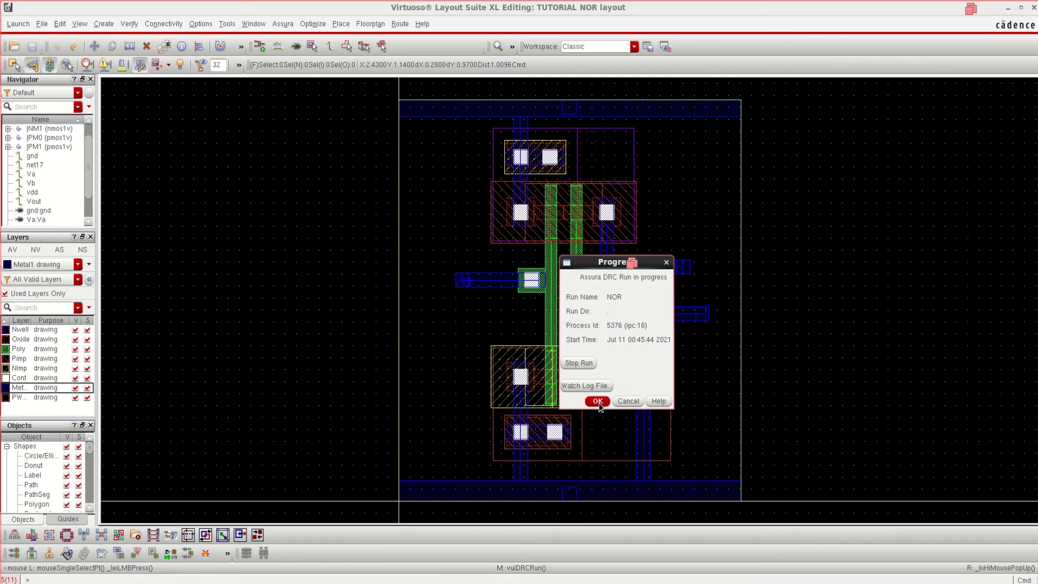
click(598, 401)
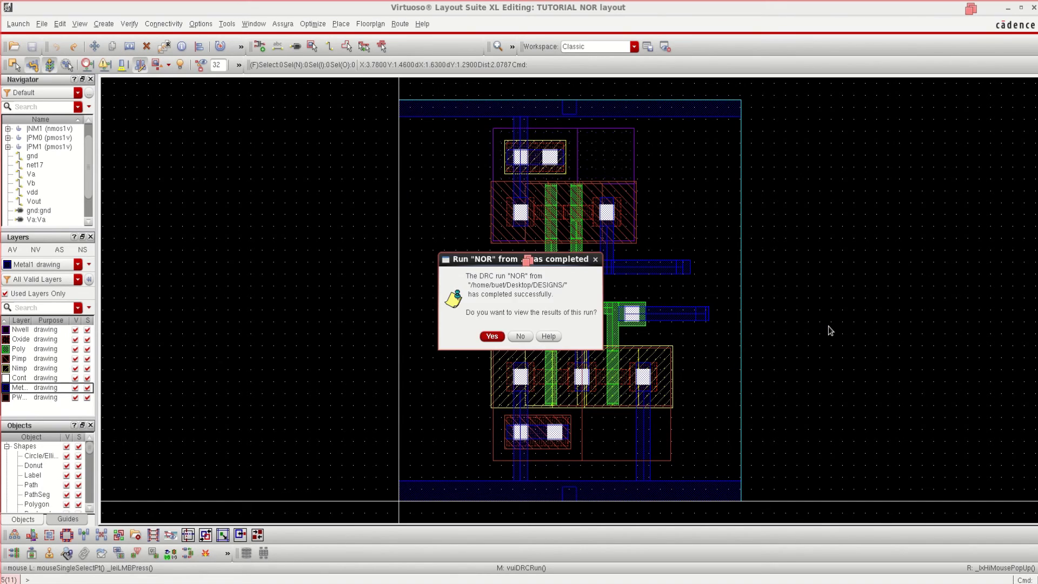
click(491, 336)
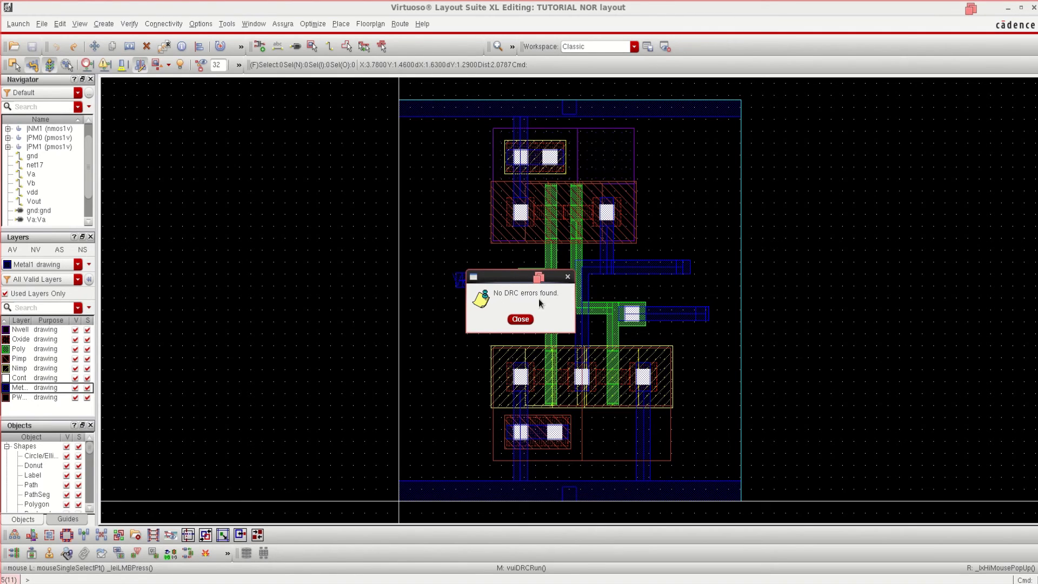
click(520, 319)
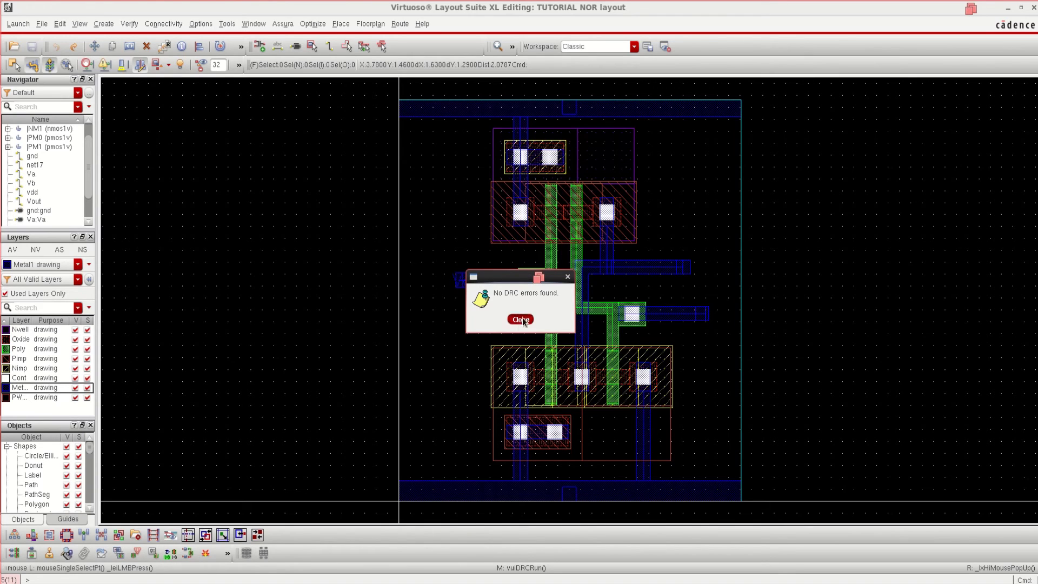
Arrange the schematic and layout windows side by side, with the whole NOR design fitted in each
click(1021, 8)
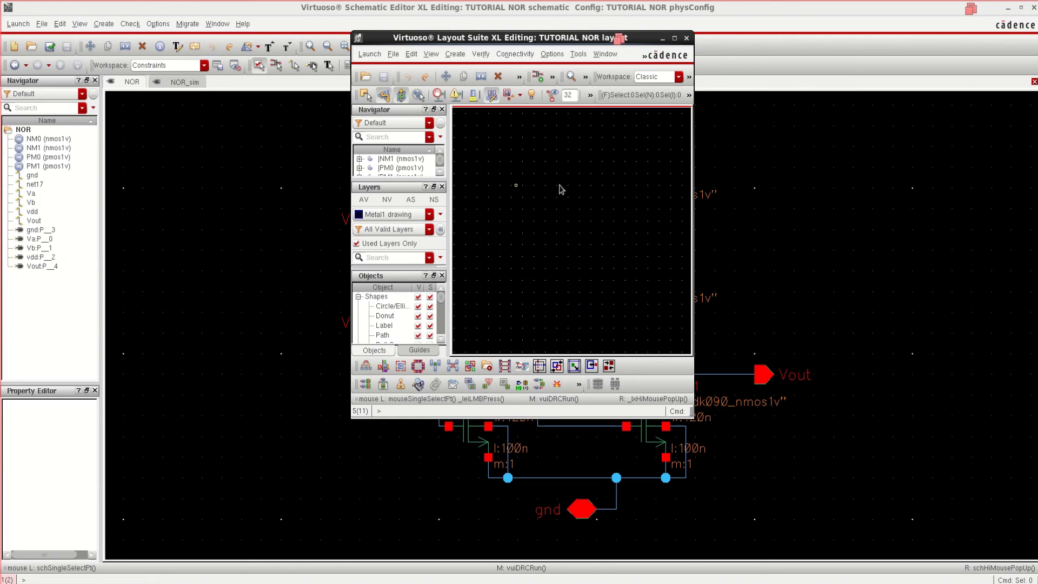
click(1021, 8)
click(636, 35)
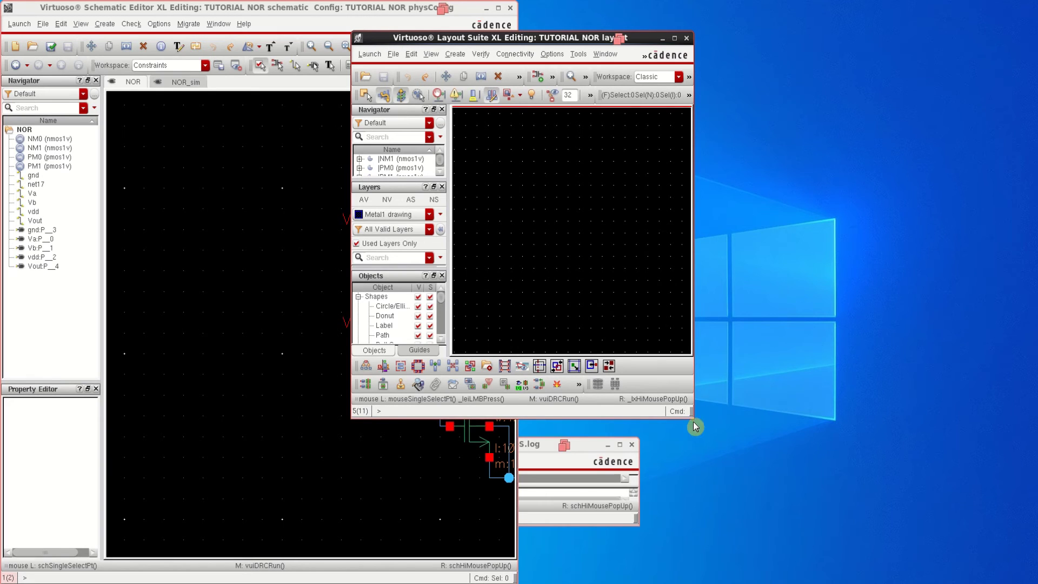
drag(687, 414, 917, 550)
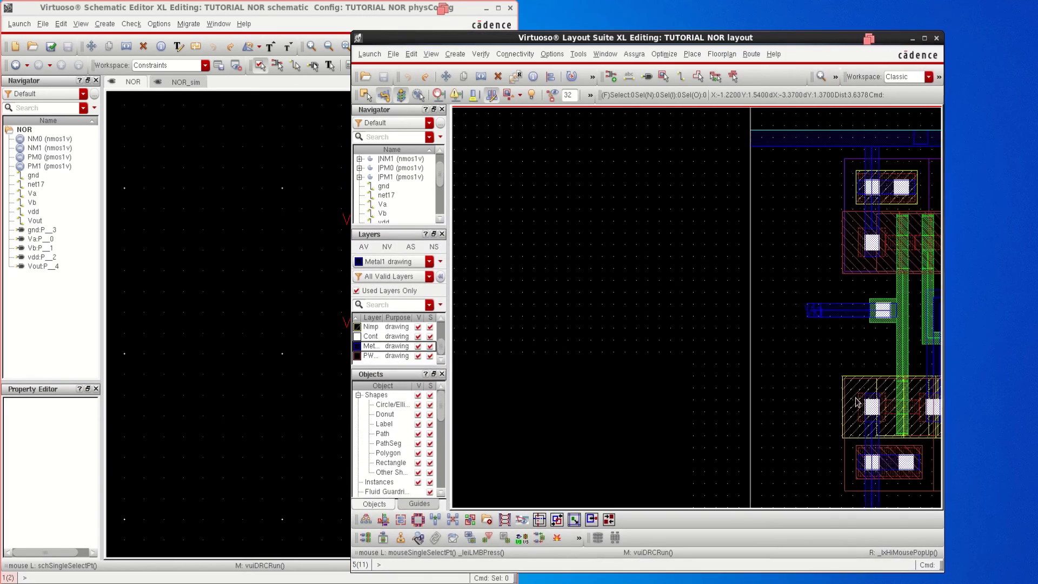
drag(736, 39, 833, 8)
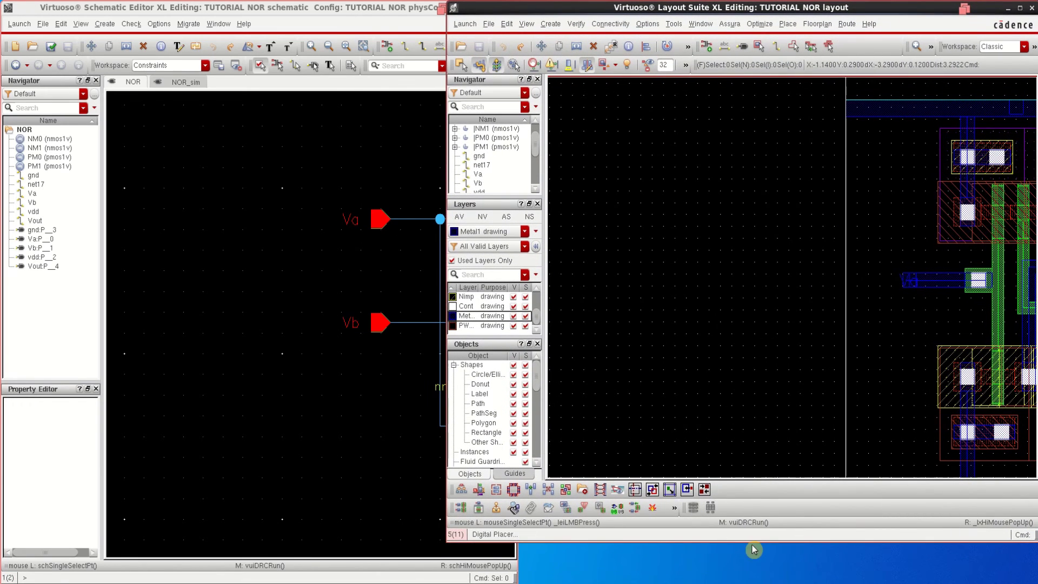
drag(754, 542, 760, 577)
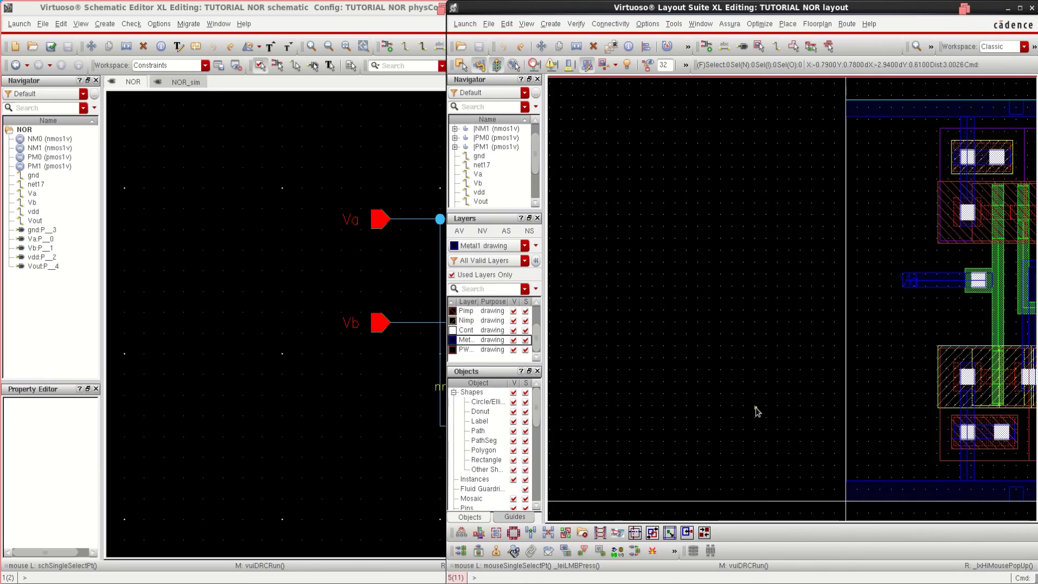
key(f)
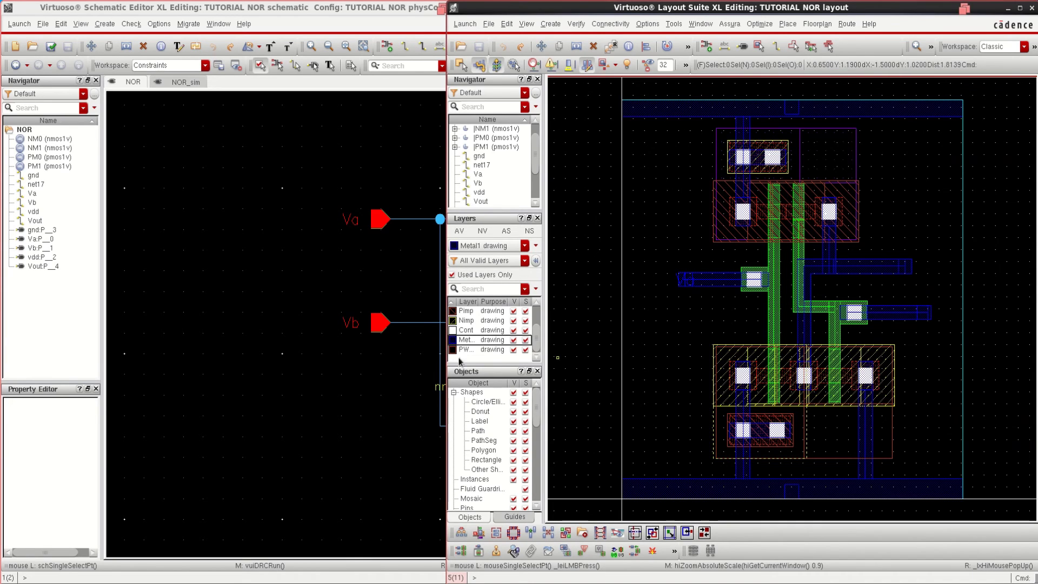
click(265, 343)
key(f)
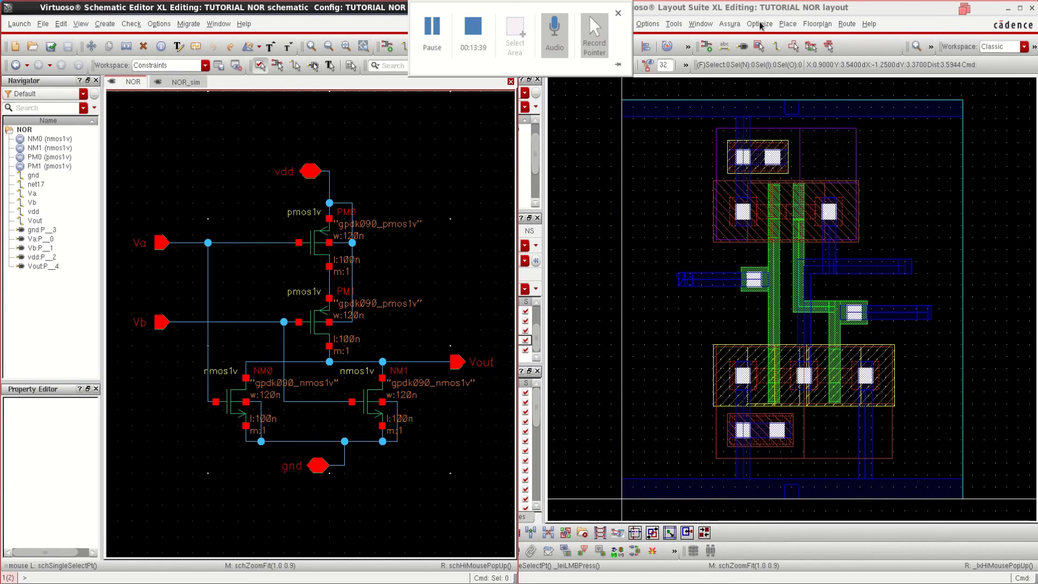
Open the Assura LVS setup and check that it compares the TUTORIAL NOR schematic with the NOR layout using gpdk090 technology
click(735, 23)
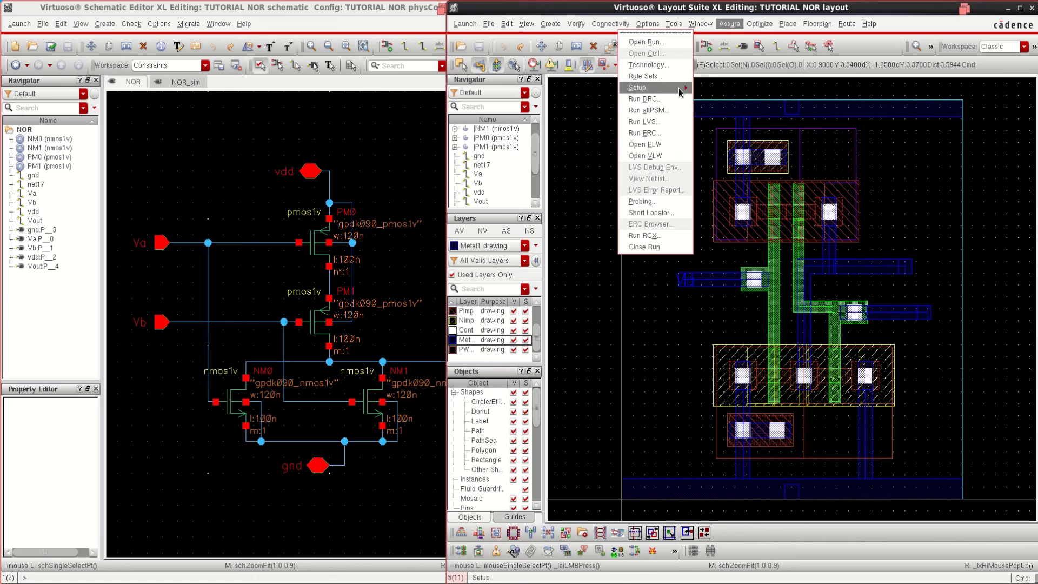
click(665, 122)
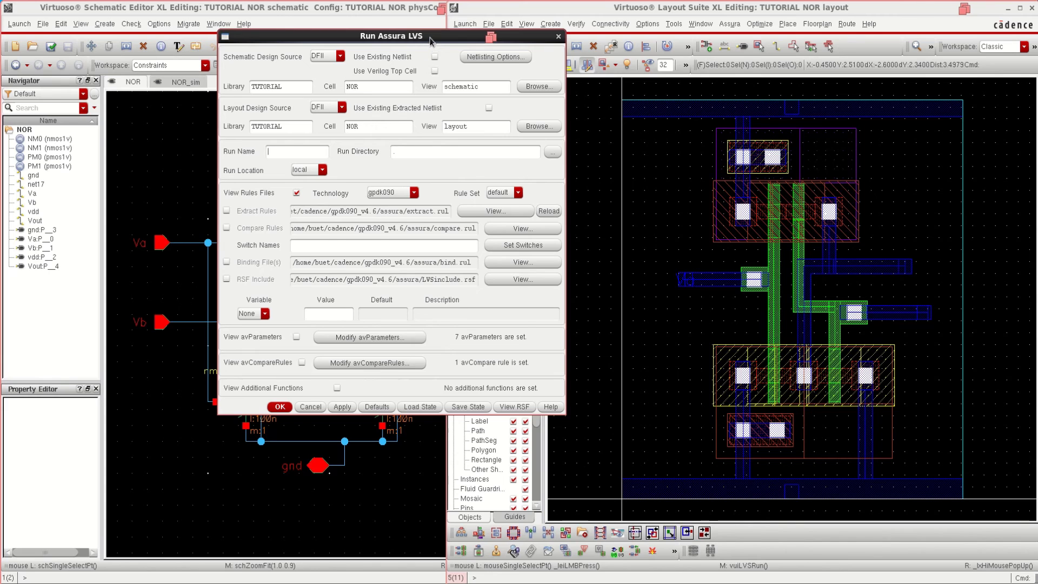
drag(435, 36, 491, 111)
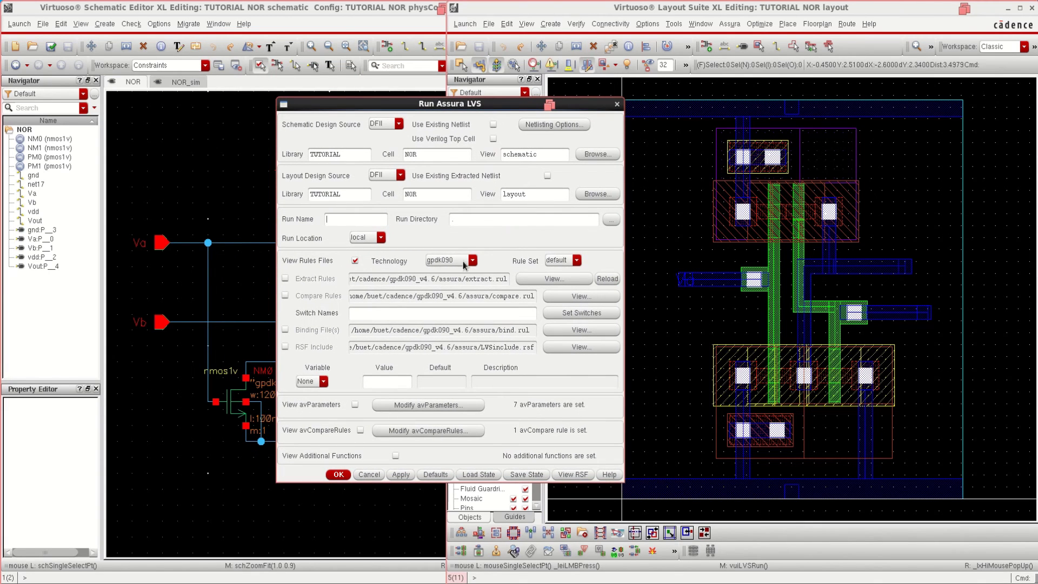
drag(424, 156, 396, 154)
drag(429, 192, 405, 193)
double_click(527, 154)
drag(534, 193, 477, 193)
Start the LVS run on NOR despite the unsaved-check prompt, overwriting the existing LVS data
click(339, 474)
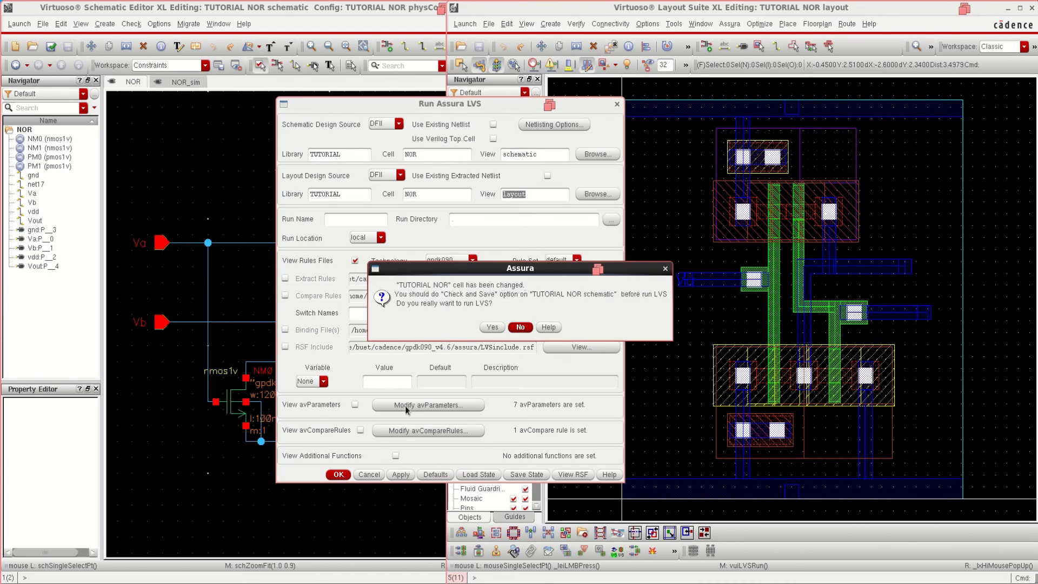
click(491, 326)
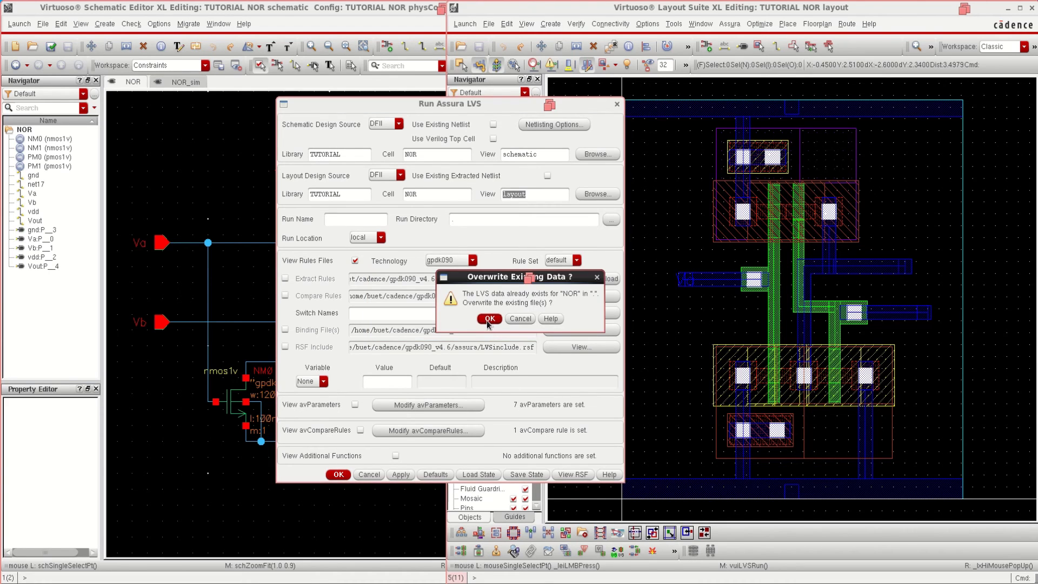
click(490, 324)
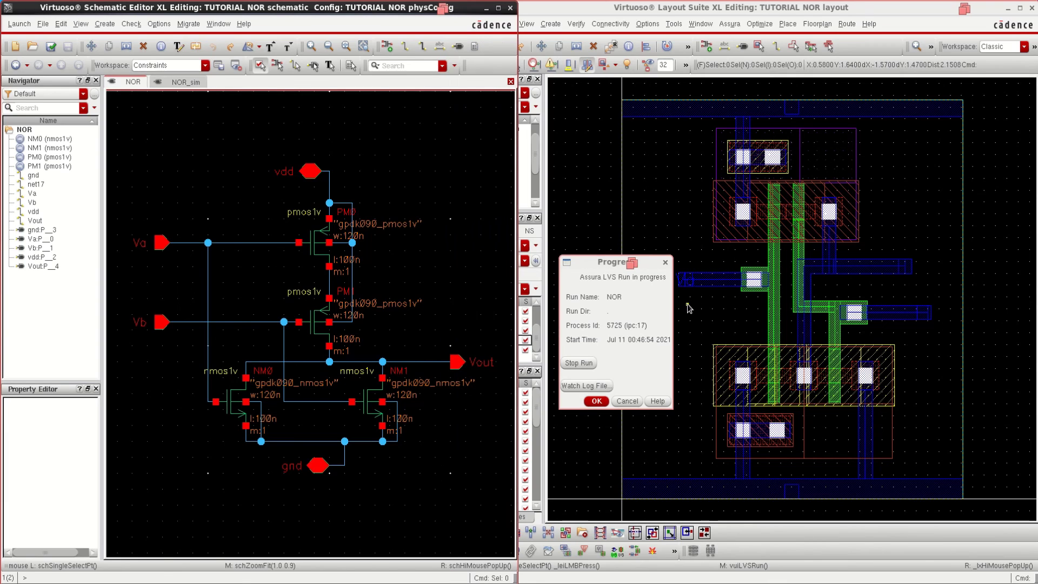
drag(600, 262, 573, 242)
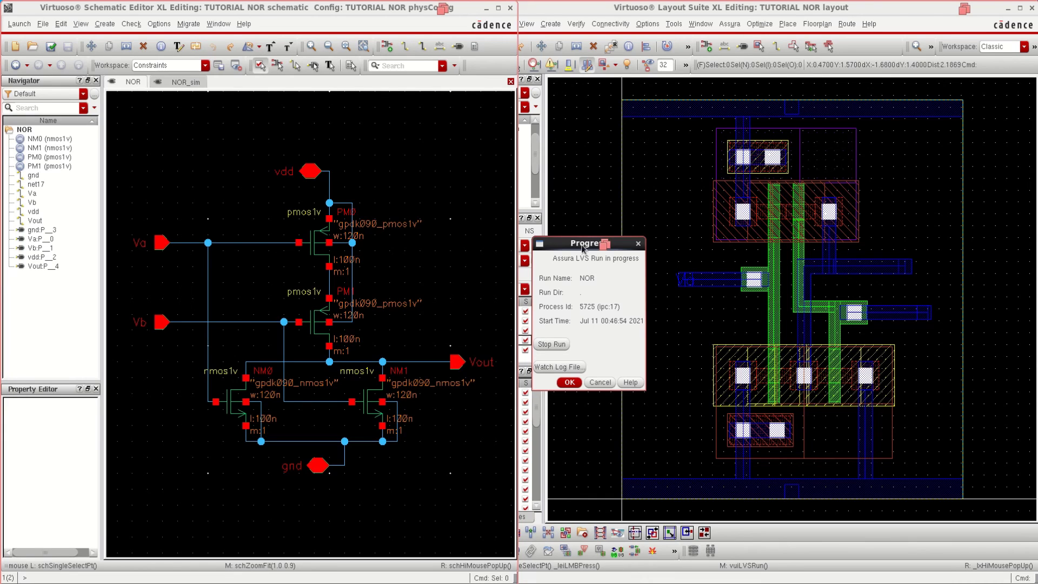
drag(583, 248, 564, 244)
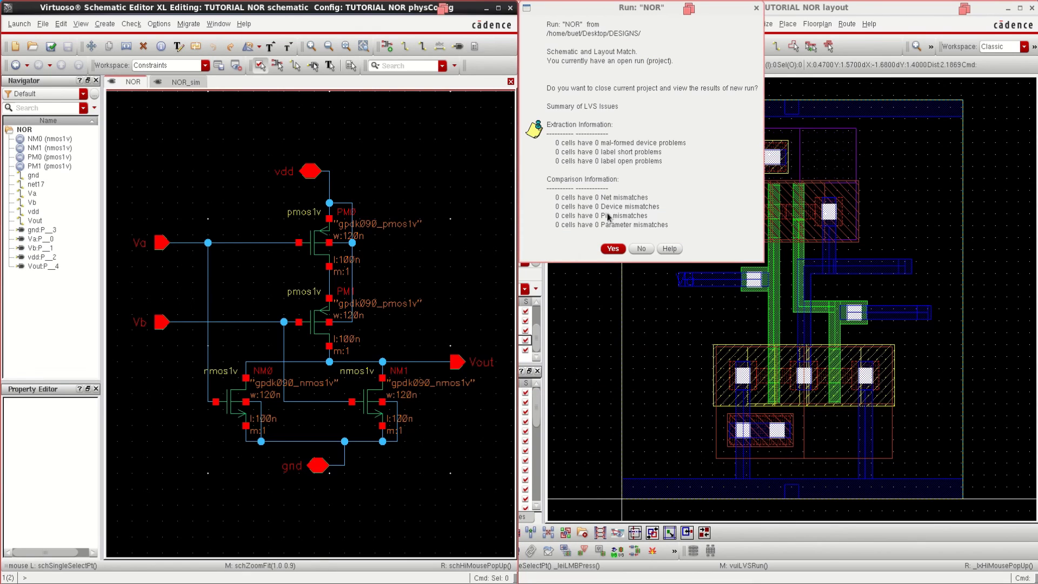
Review the LVS issue summary, open the new run's results in place of the current project, and close the LVS Debug window
drag(611, 6, 568, 179)
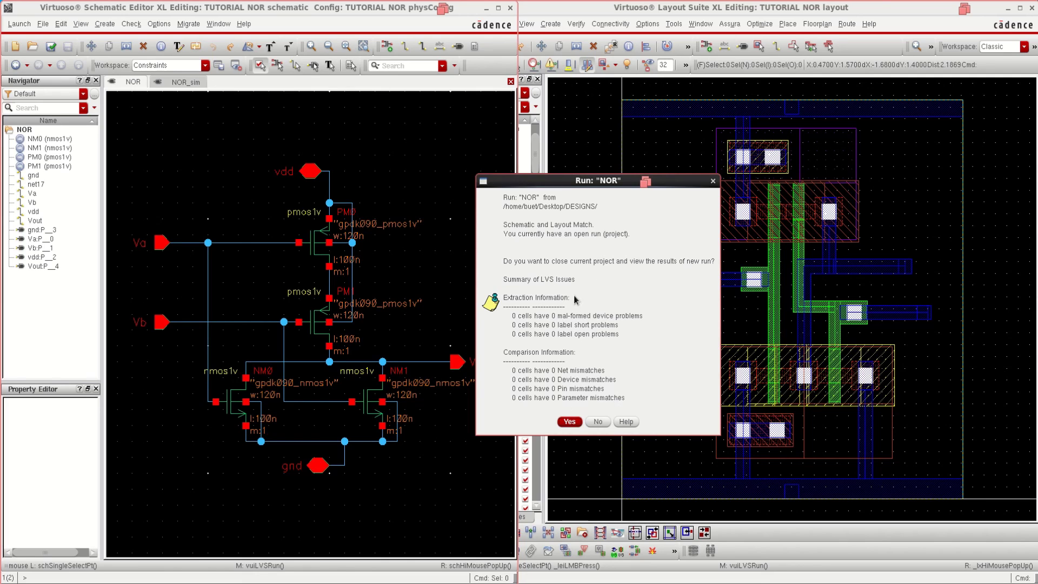
click(568, 421)
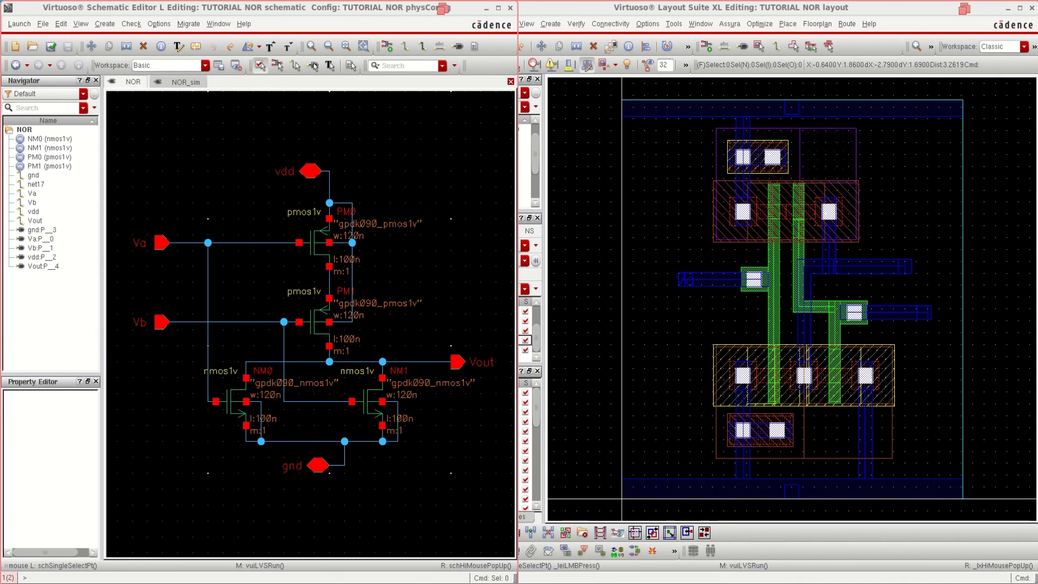
click(530, 495)
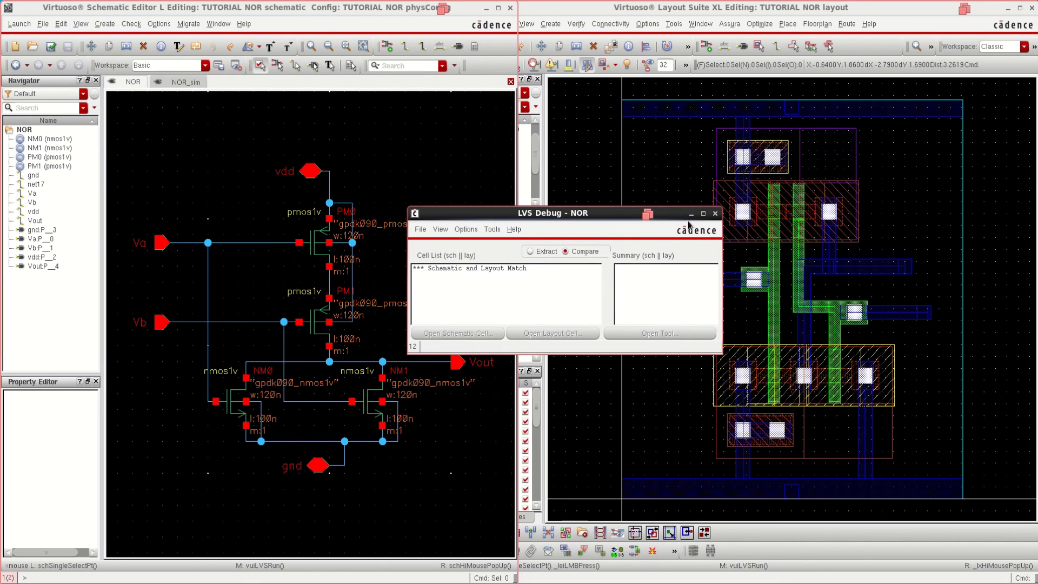
drag(618, 215, 619, 420)
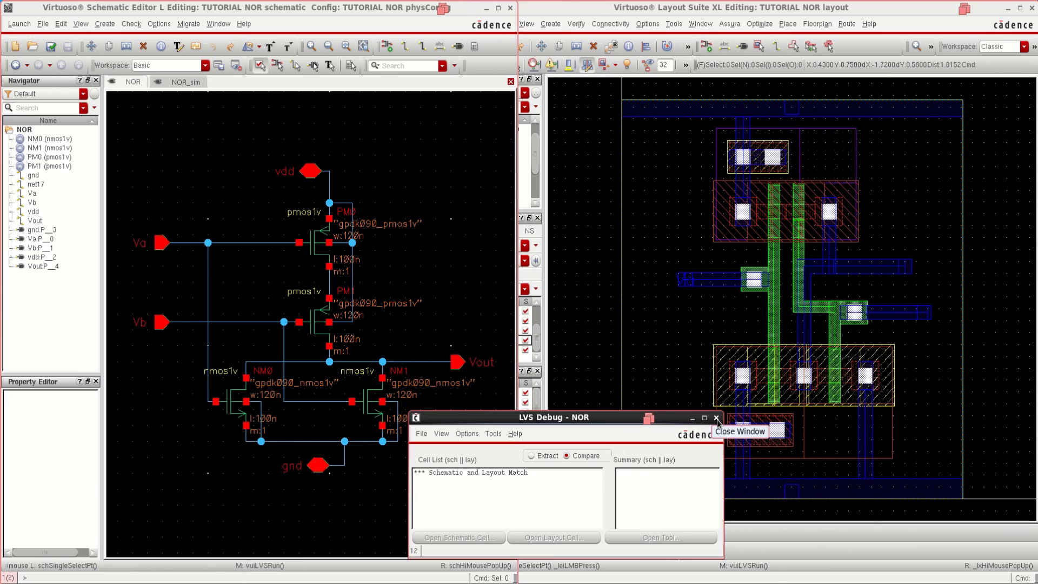
click(717, 418)
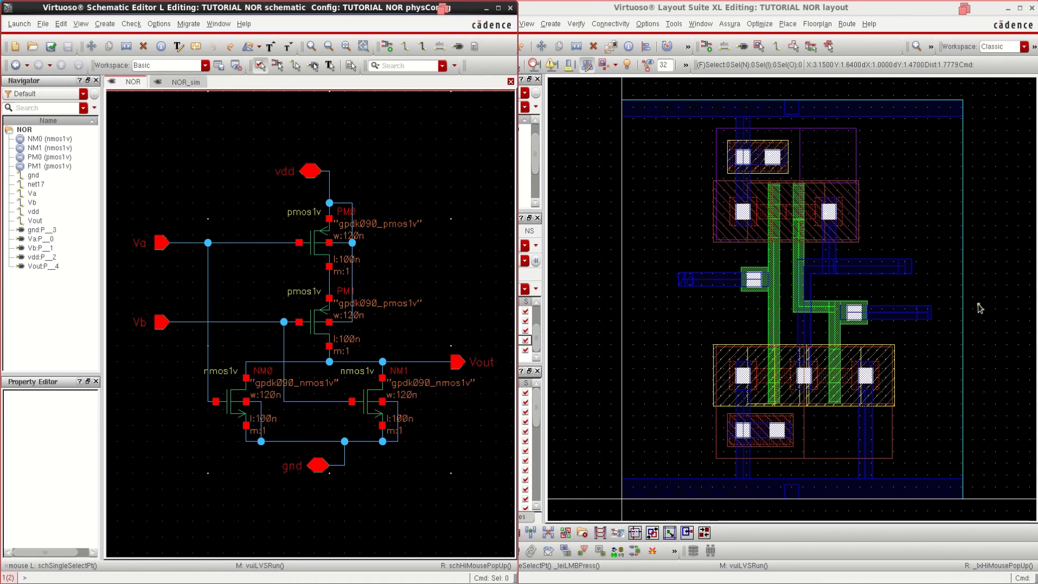
click(585, 292)
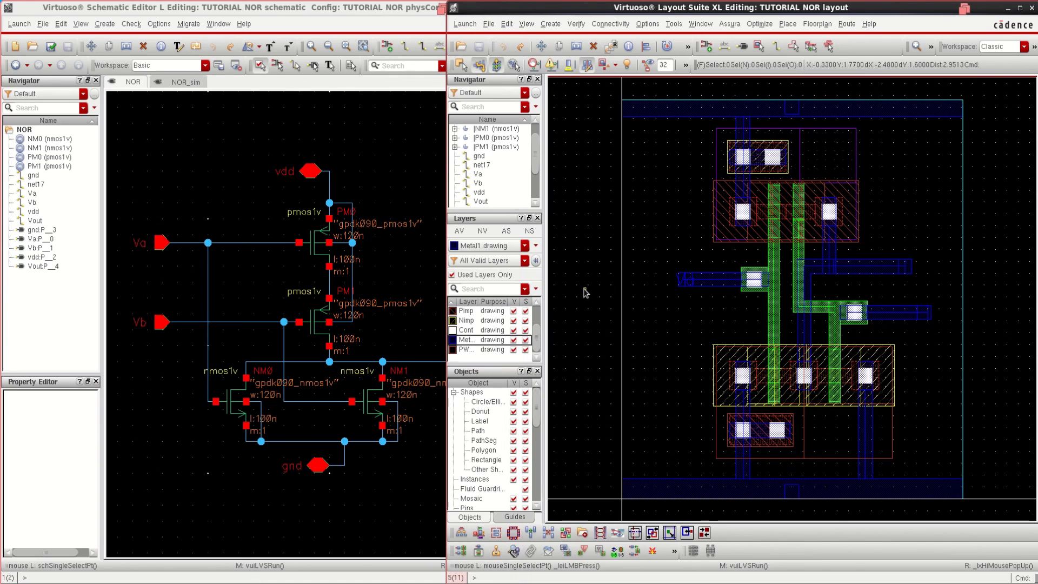
click(395, 164)
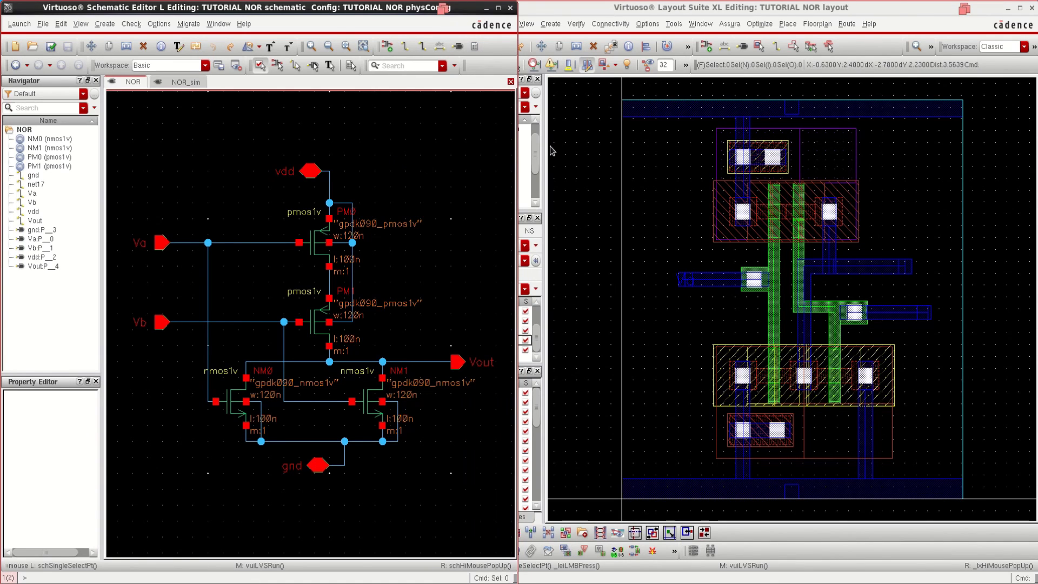